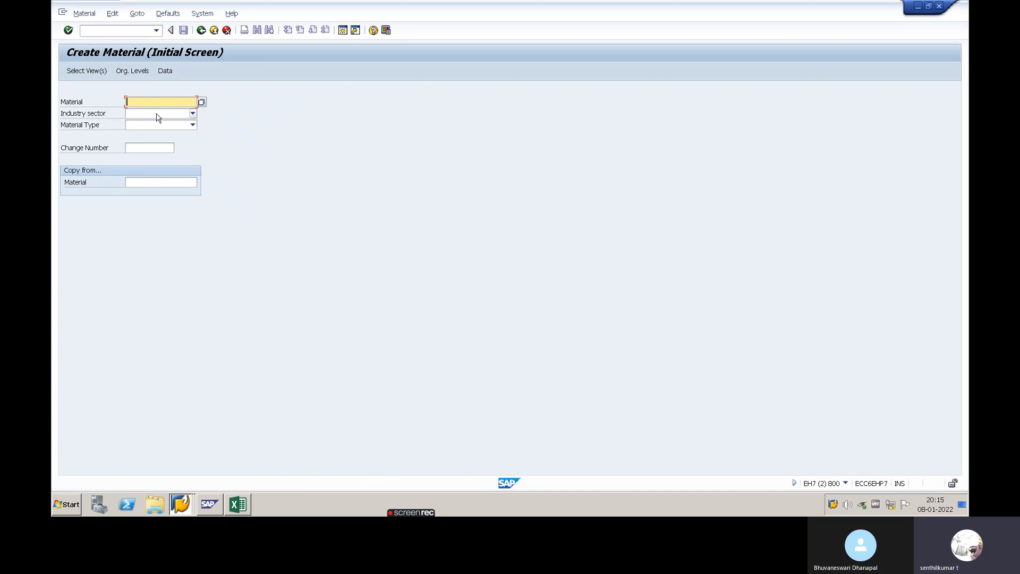
# Set the industry sector of the new material to Mechanical Engineering
pyautogui.click(158, 115)
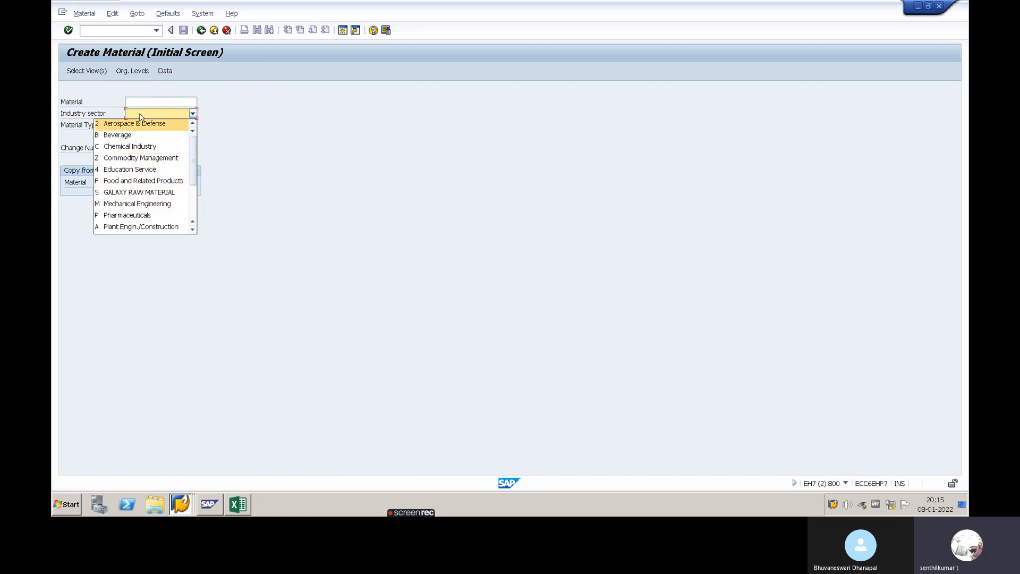
pyautogui.click(131, 207)
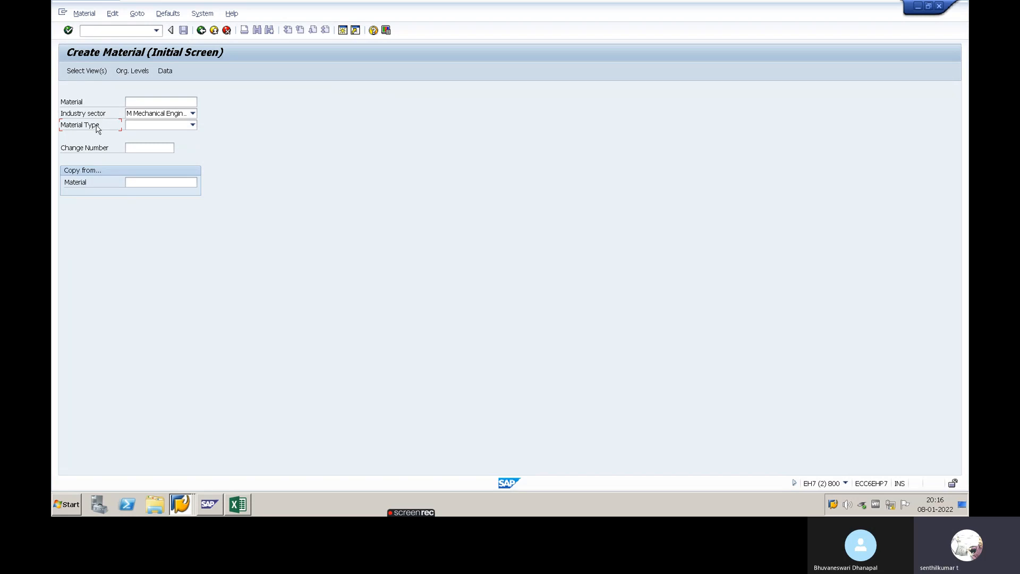
pyautogui.click(139, 115)
# Set the material type to ROH Raw material
pyautogui.click(140, 124)
pyautogui.click(145, 125)
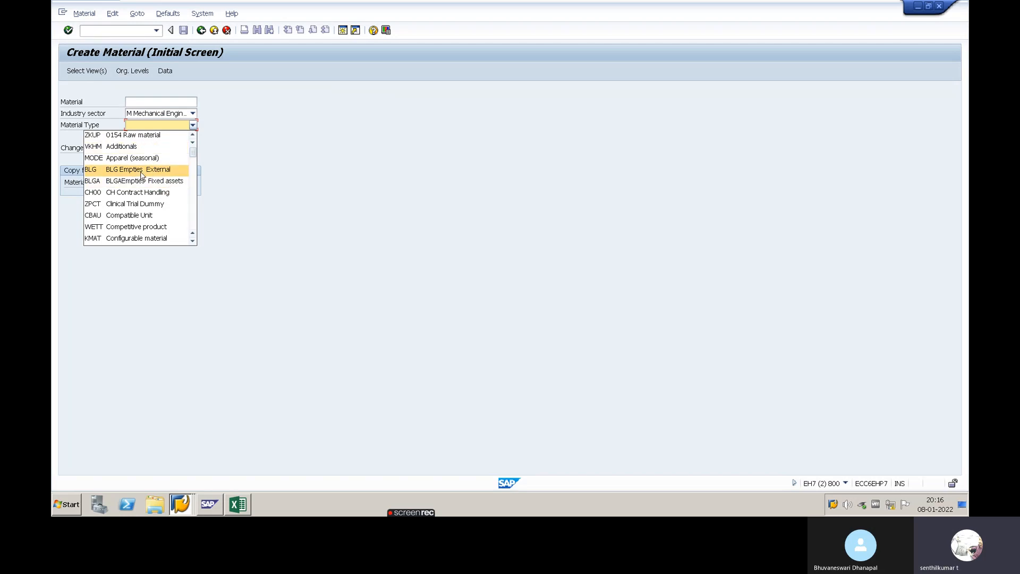
pyautogui.scroll(-1, 142, 175)
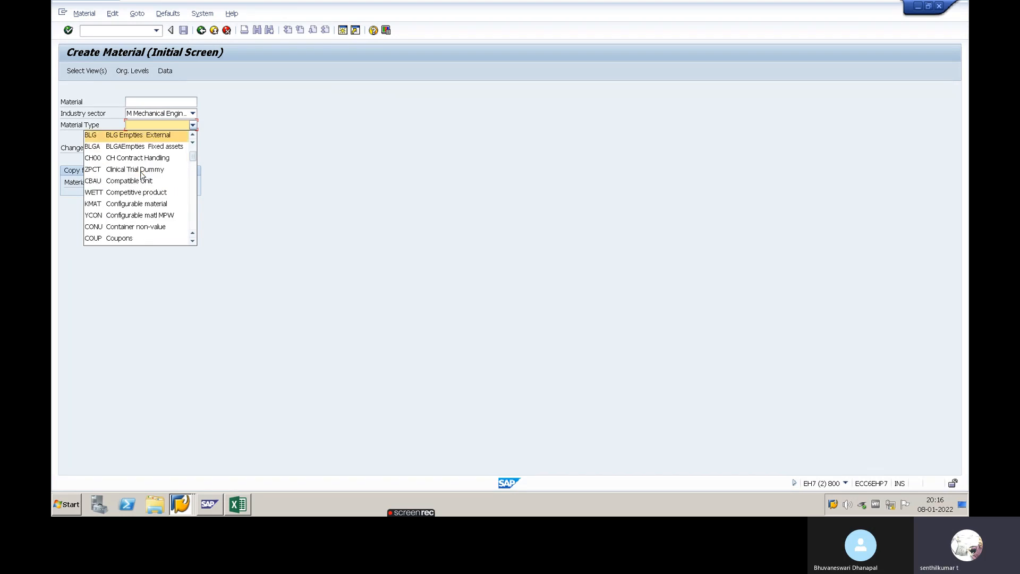
pyautogui.scroll(-1, 143, 176)
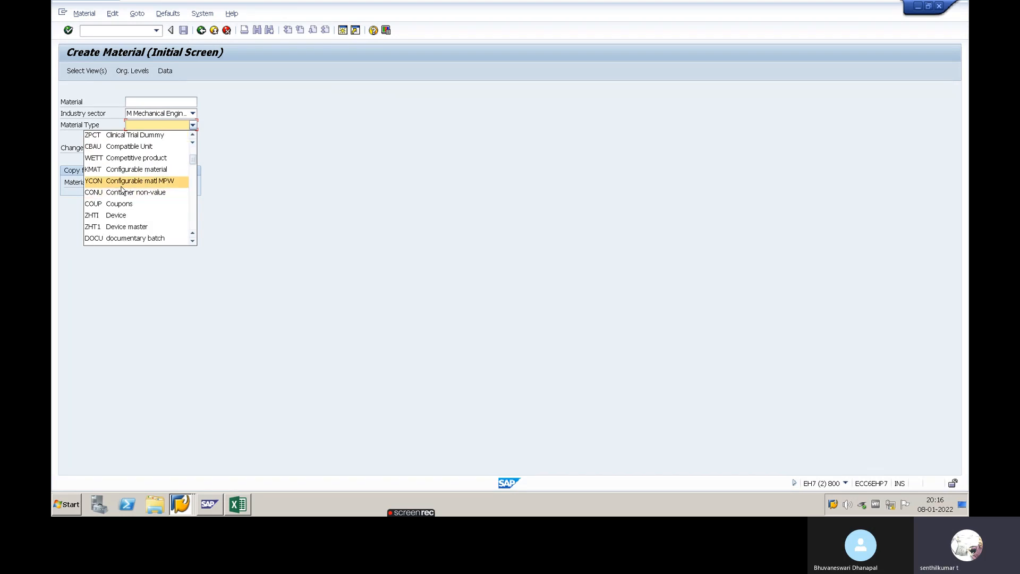
pyautogui.scroll(-4, 123, 185)
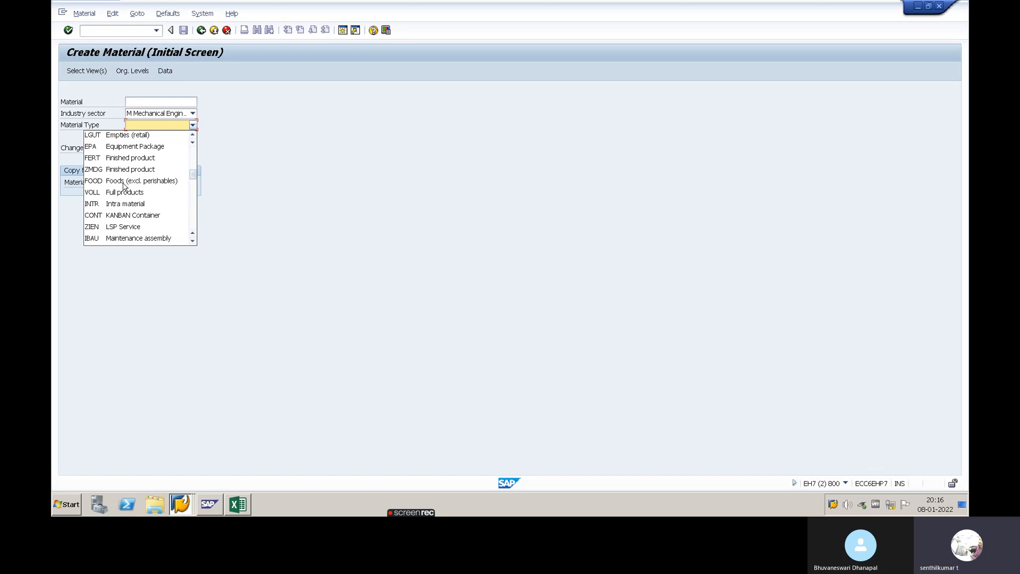
pyautogui.scroll(-3, 123, 185)
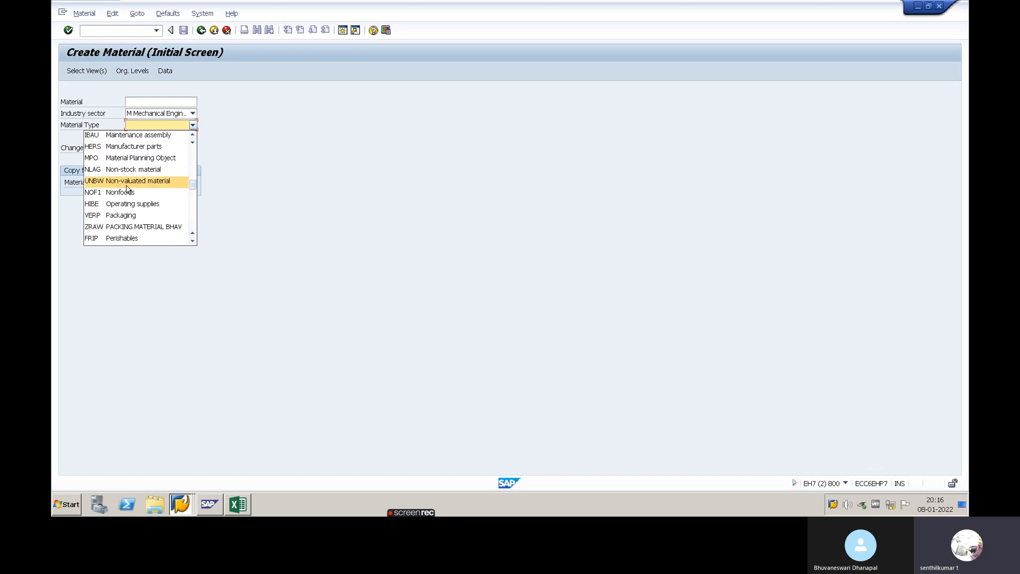
pyautogui.scroll(-2, 132, 219)
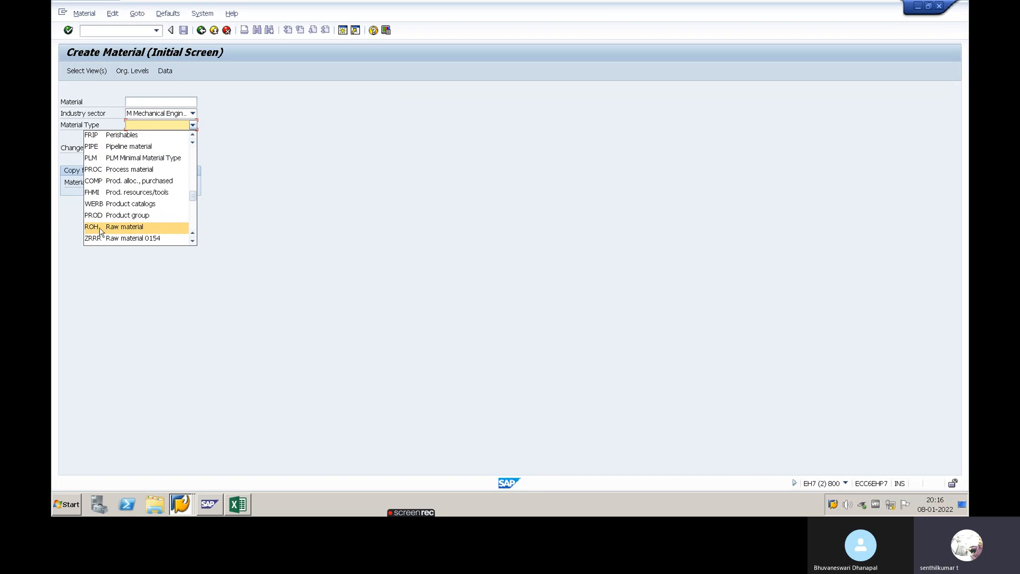
pyautogui.click(118, 228)
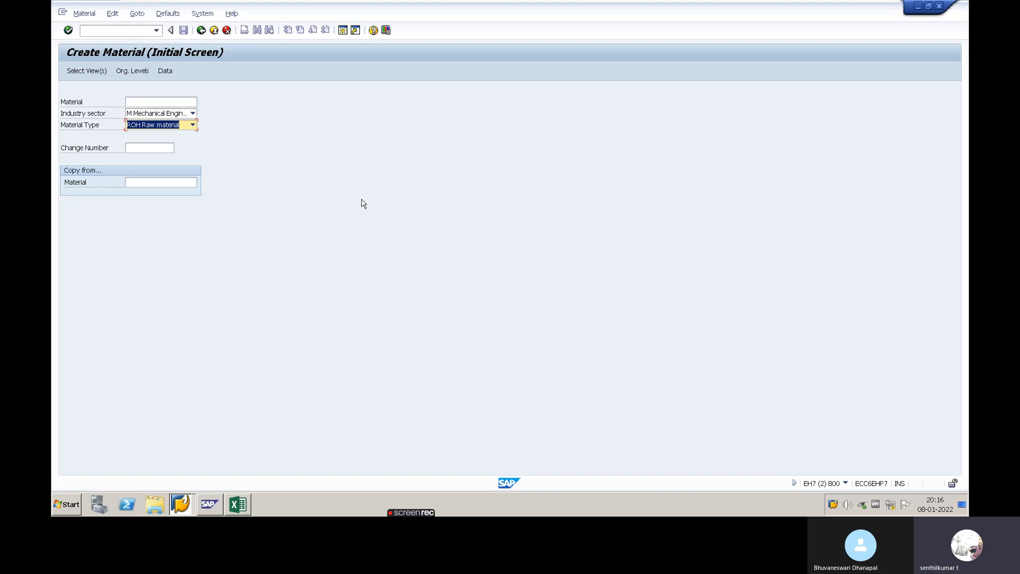
# Open the view selection for the new raw material and examine the available and preselected views
pyautogui.press('Return')
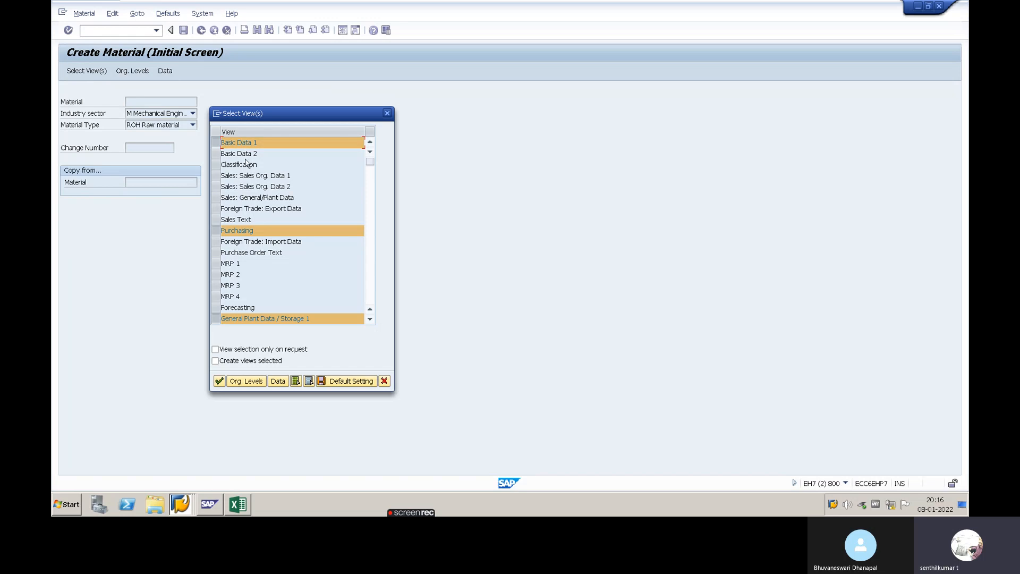
pyautogui.moveTo(309, 112); pyautogui.dragTo(394, 93)
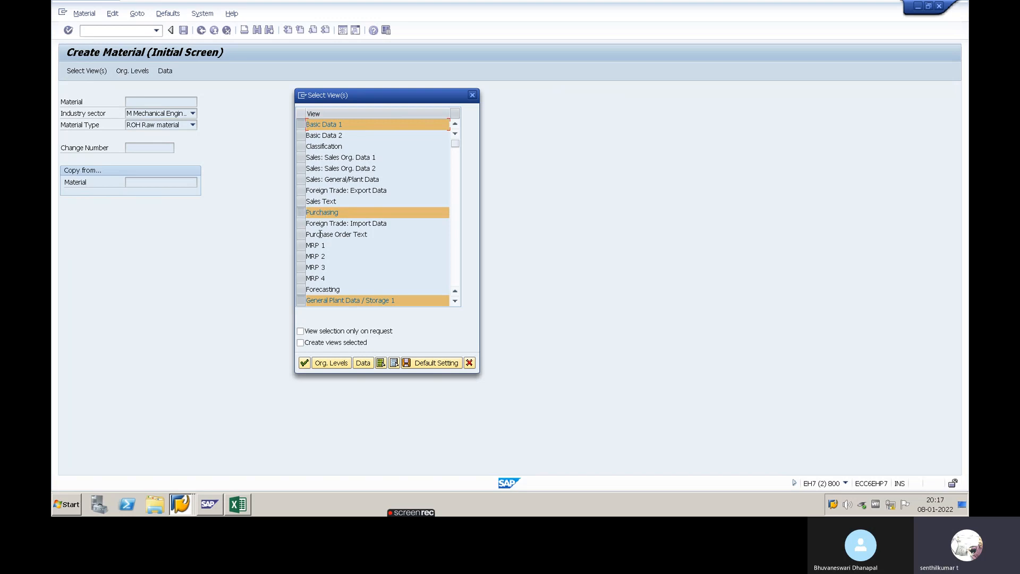
pyautogui.scroll(-1, 319, 240)
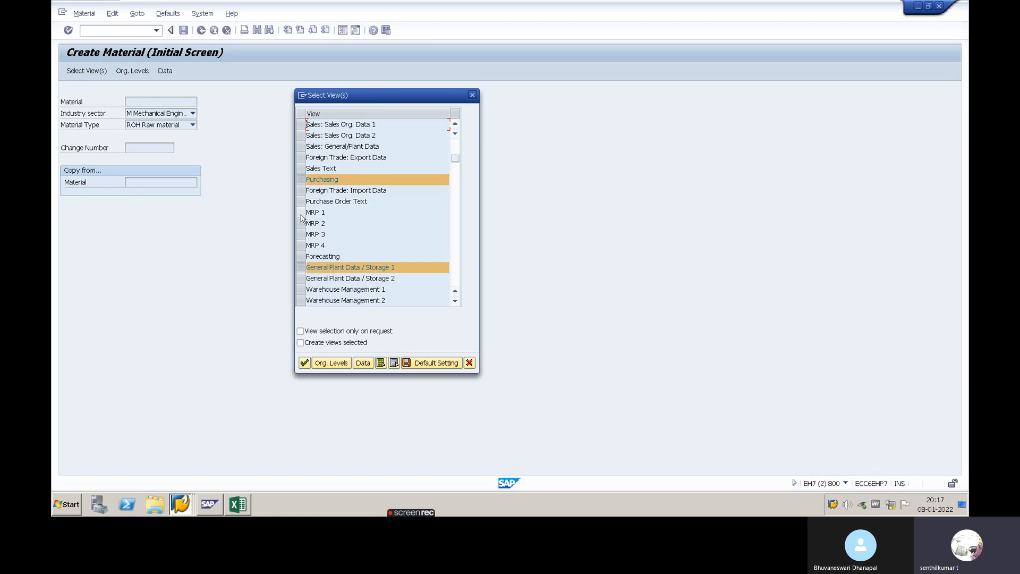
pyautogui.scroll(-1, 351, 225)
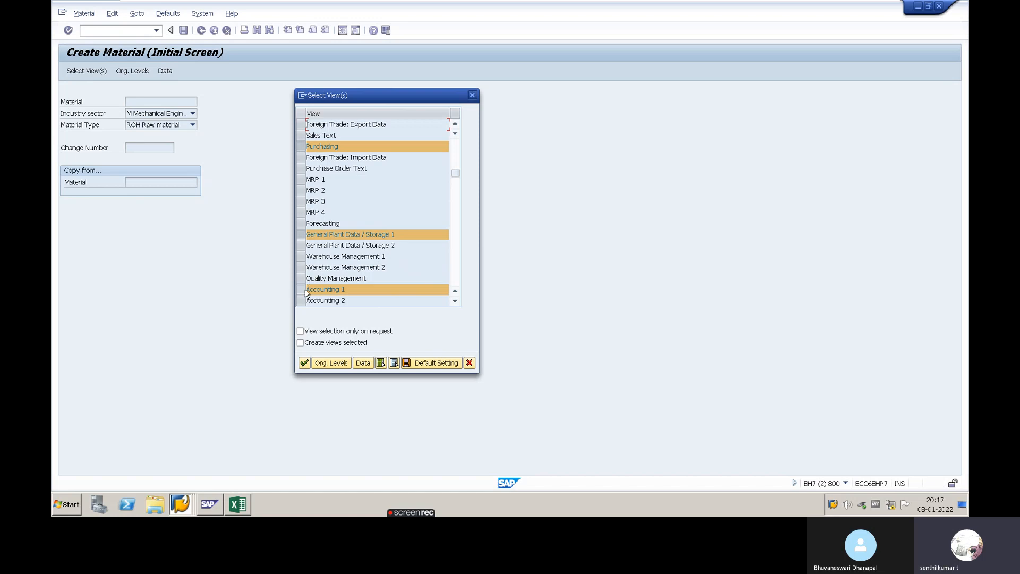
pyautogui.scroll(-2, 343, 228)
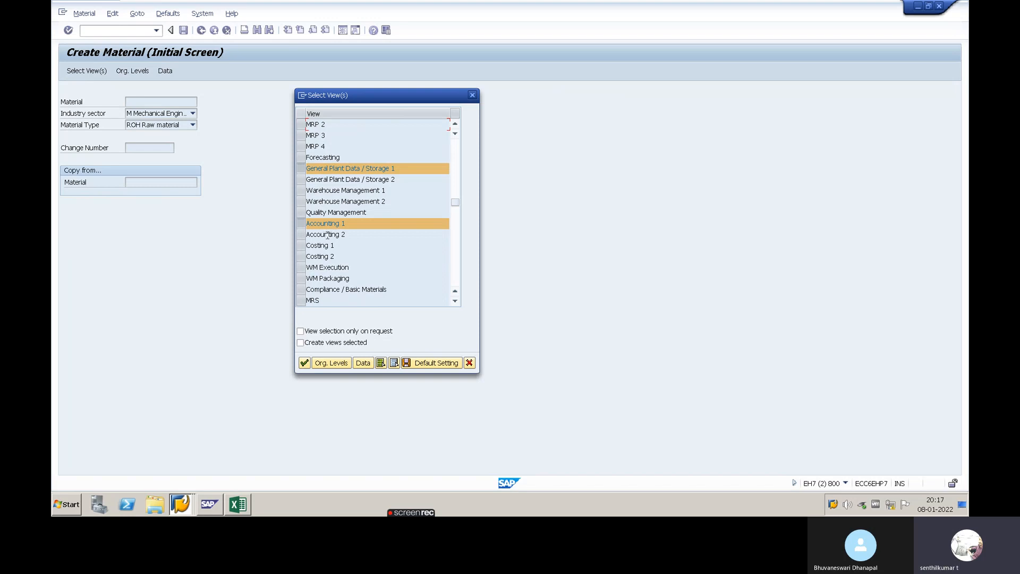
pyautogui.scroll(-1, 352, 242)
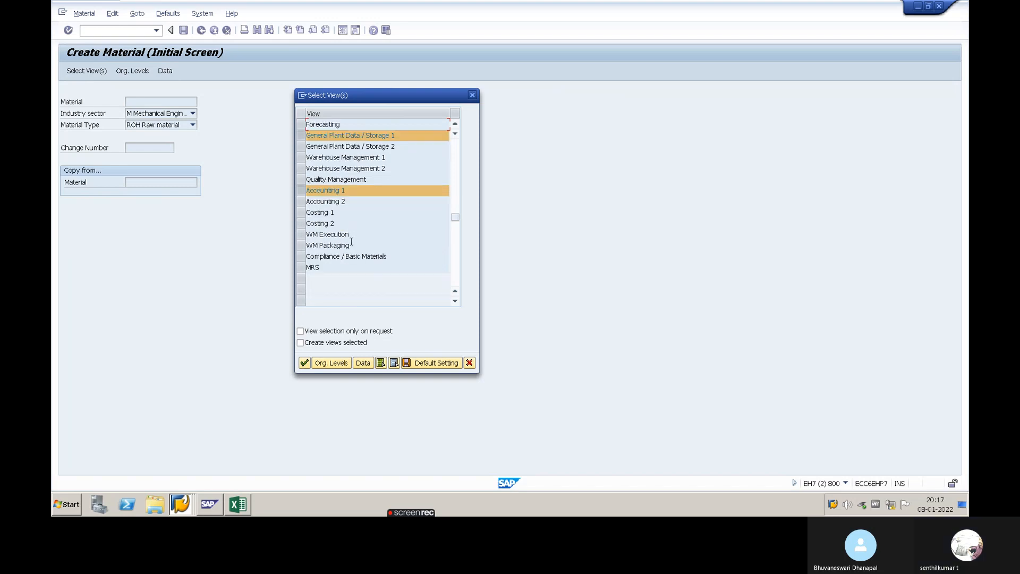
pyautogui.scroll(2, 348, 246)
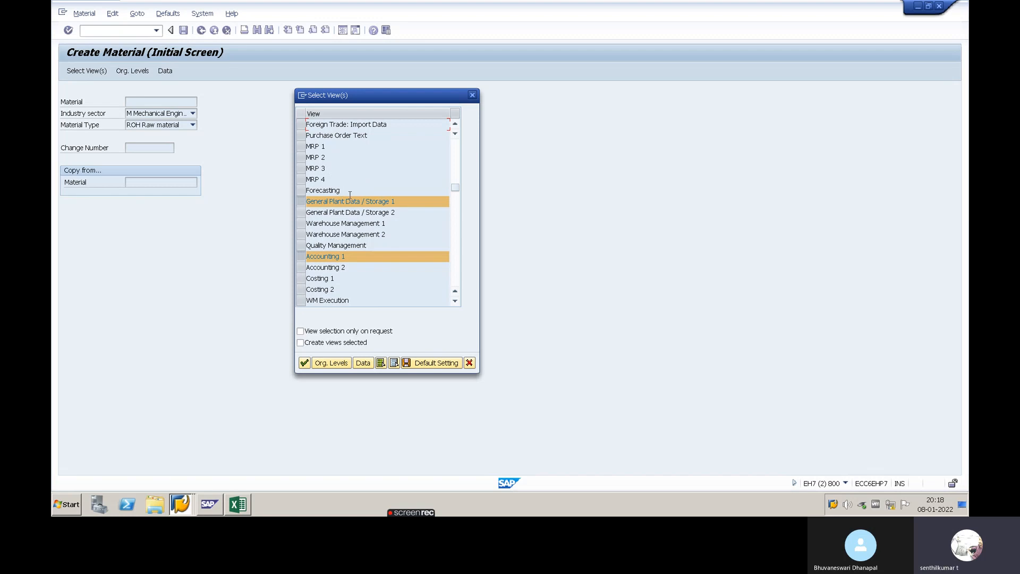
pyautogui.scroll(3, 345, 194)
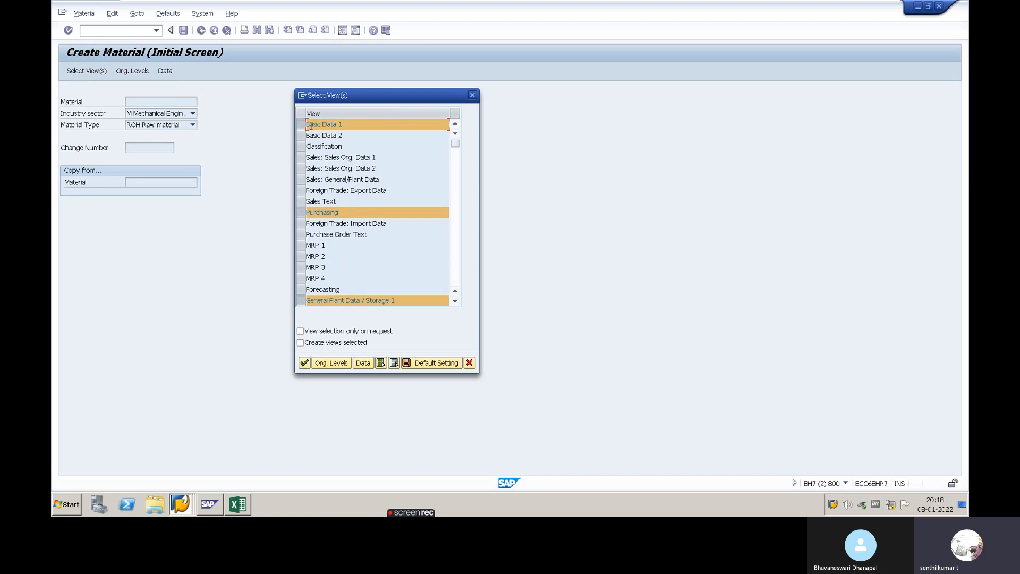
pyautogui.scroll(-2, 356, 211)
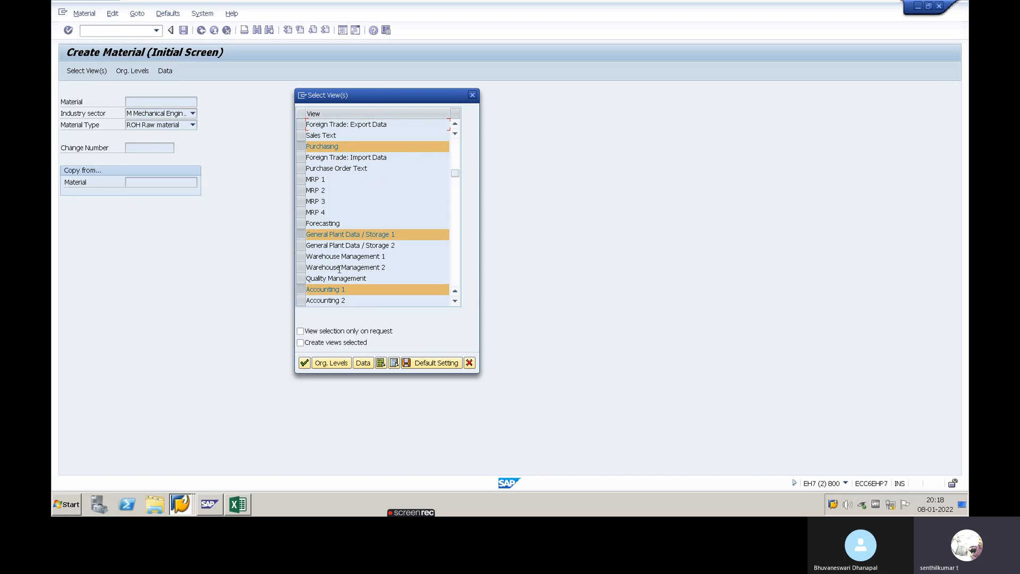
pyautogui.scroll(-1, 339, 269)
pyautogui.scroll(3, 342, 253)
pyautogui.scroll(-2, 342, 253)
pyautogui.scroll(2, 351, 176)
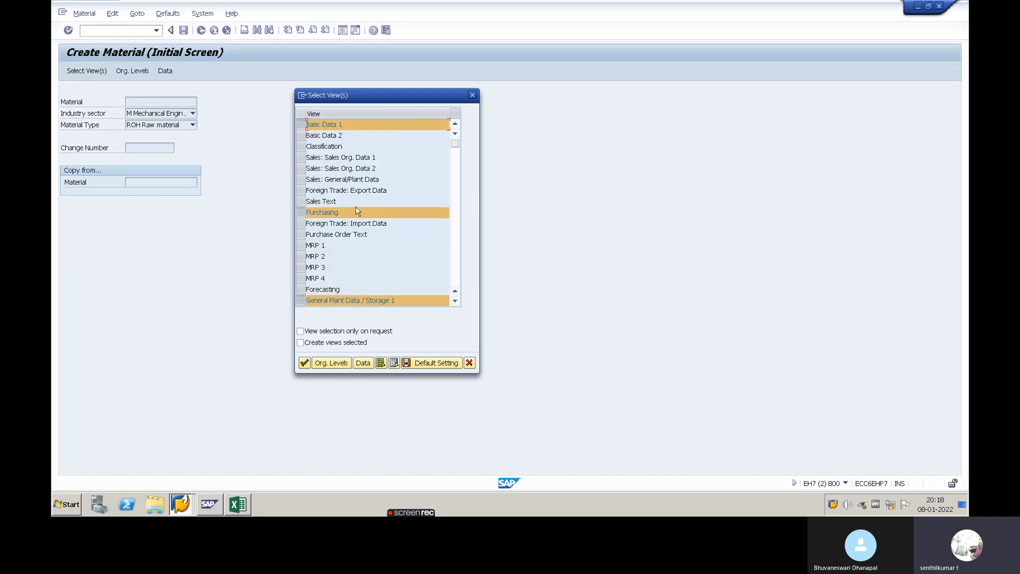
pyautogui.scroll(-3, 334, 216)
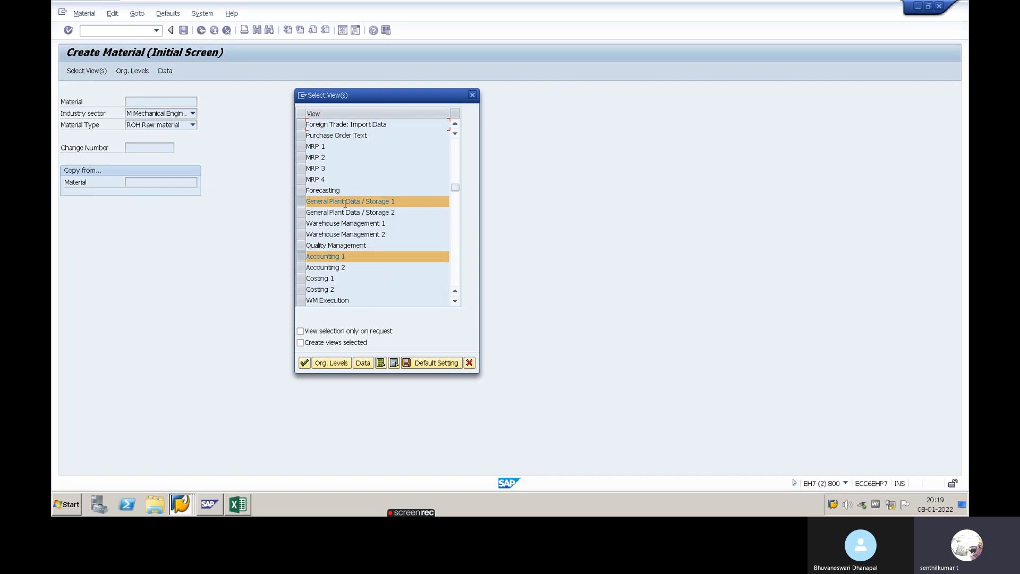
pyautogui.scroll(2, 345, 239)
pyautogui.scroll(-2, 345, 239)
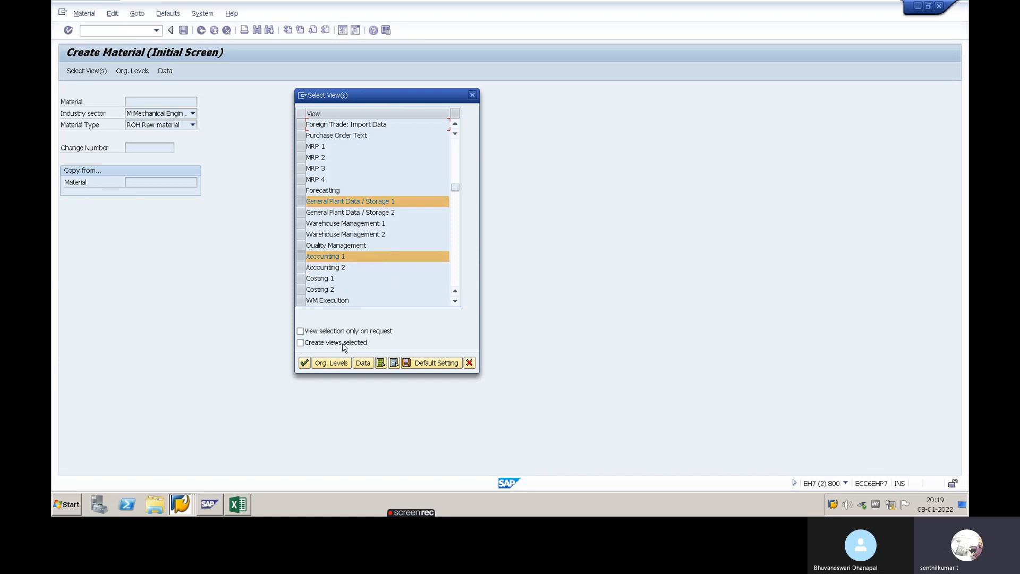
# Accept the selected views and enter plant SKP1 and storage location 1000 from the Excel training sheet as the organizational levels
pyautogui.click(304, 363)
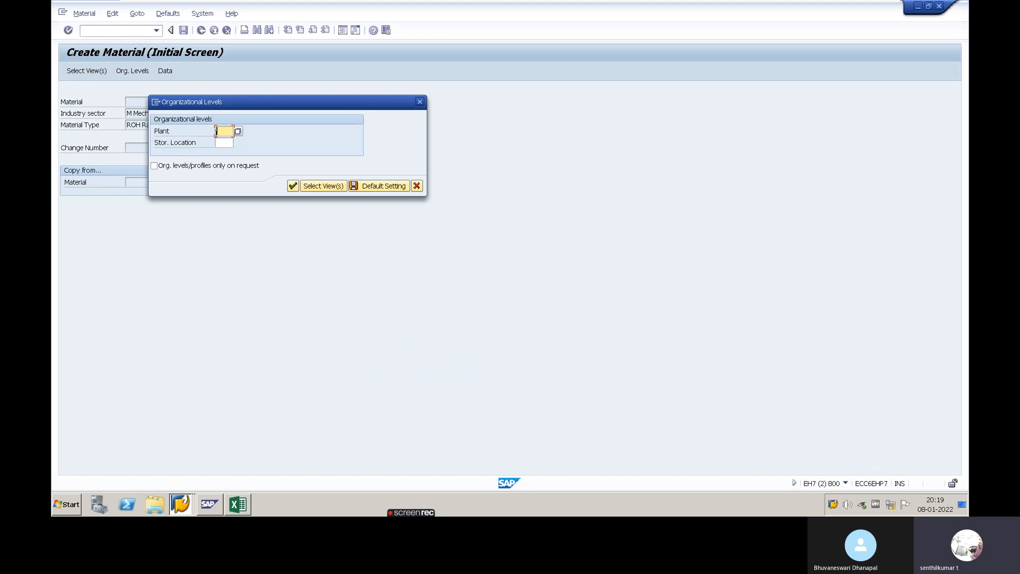
pyautogui.hotkey('alt', 'Tab')
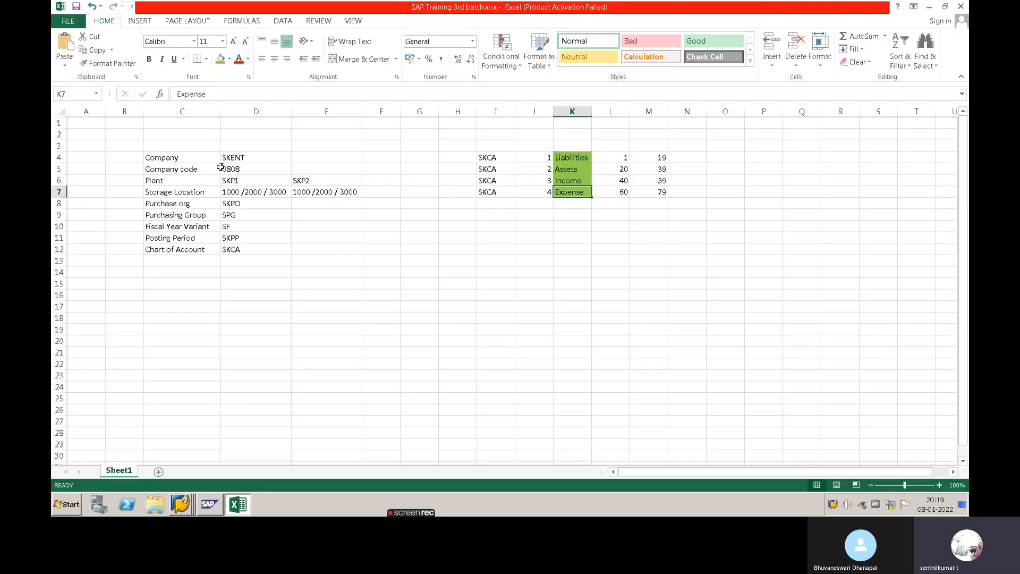
pyautogui.hotkey('alt', 'Tab')
pyautogui.write('SKP1')
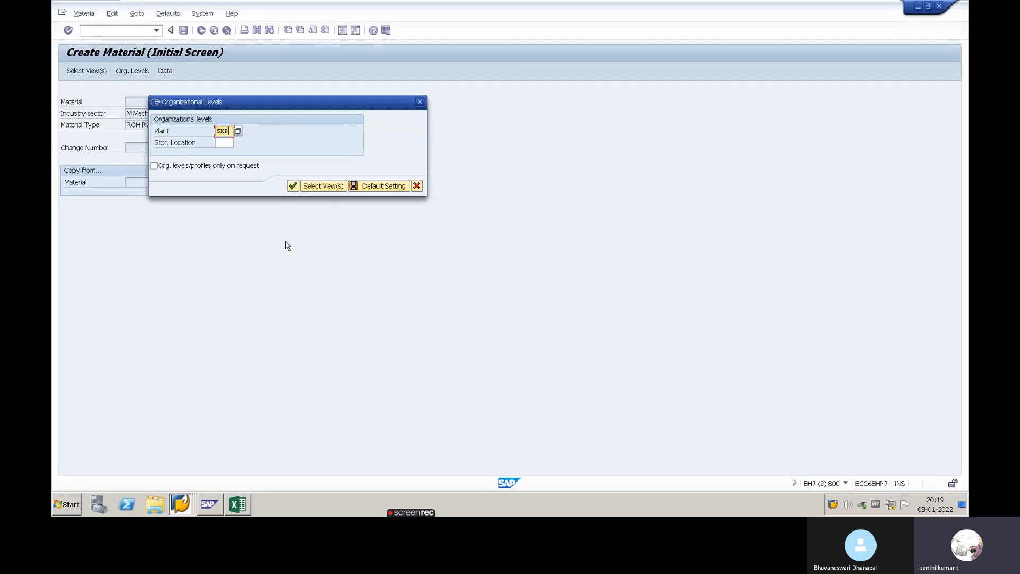
pyautogui.click(224, 144)
pyautogui.hotkey('alt', 'Tab')
pyautogui.hotkey('alt', 'Tab')
pyautogui.write('1090')
pyautogui.click(293, 187)
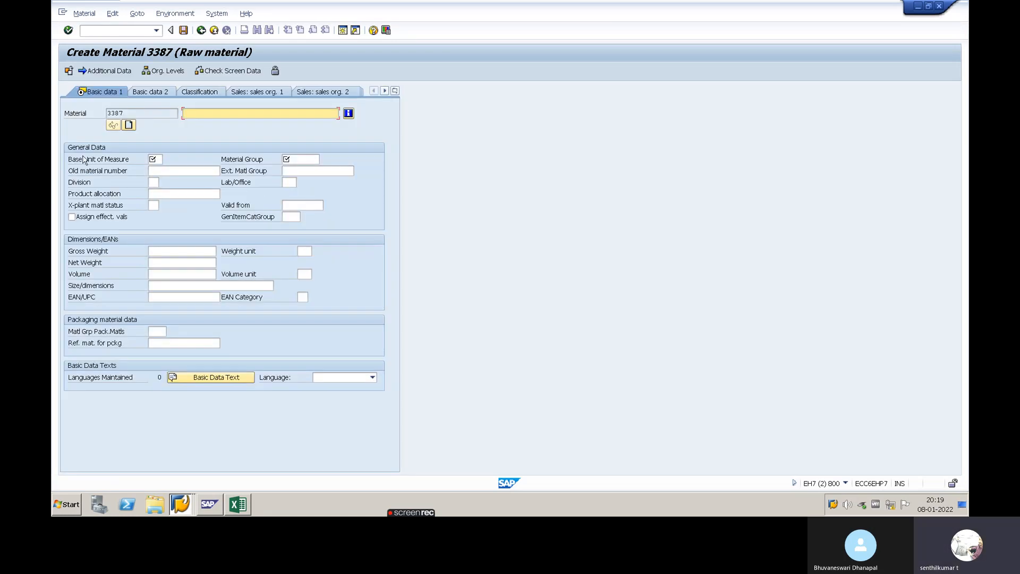
# Examine the mandatory base unit of measure, material group and description fields and the material number in the basic data
pyautogui.click(154, 159)
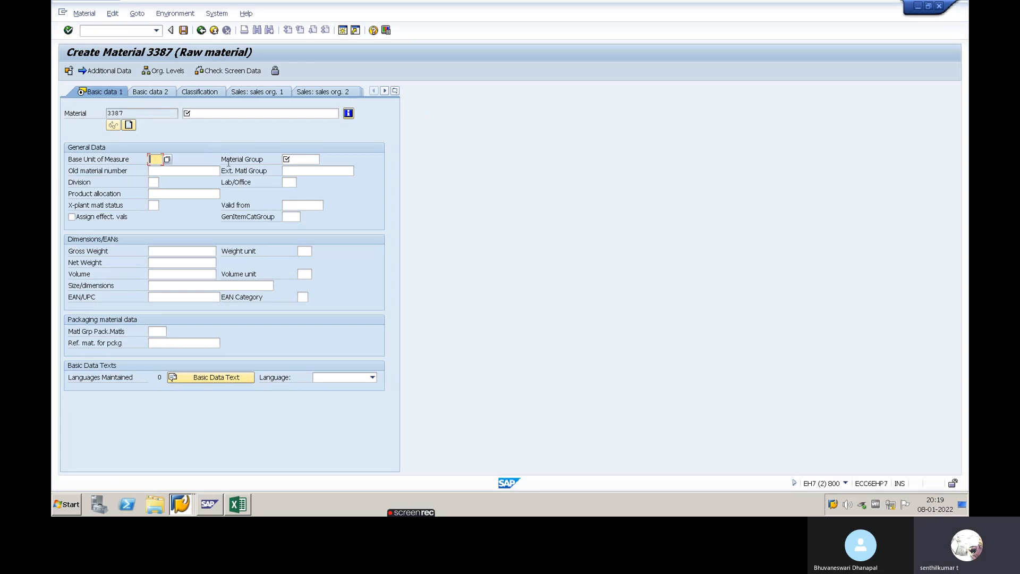
pyautogui.click(293, 159)
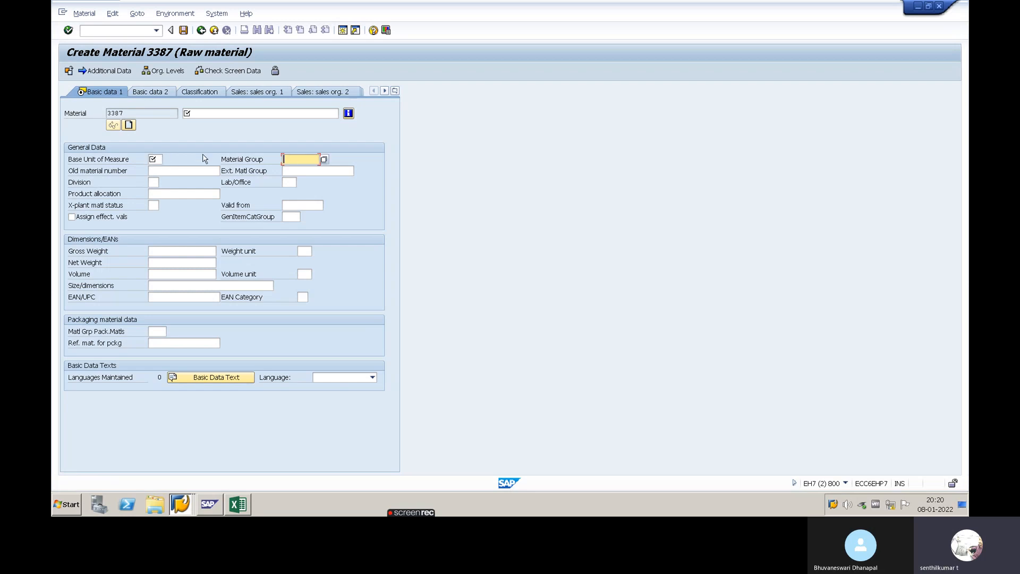
pyautogui.click(156, 159)
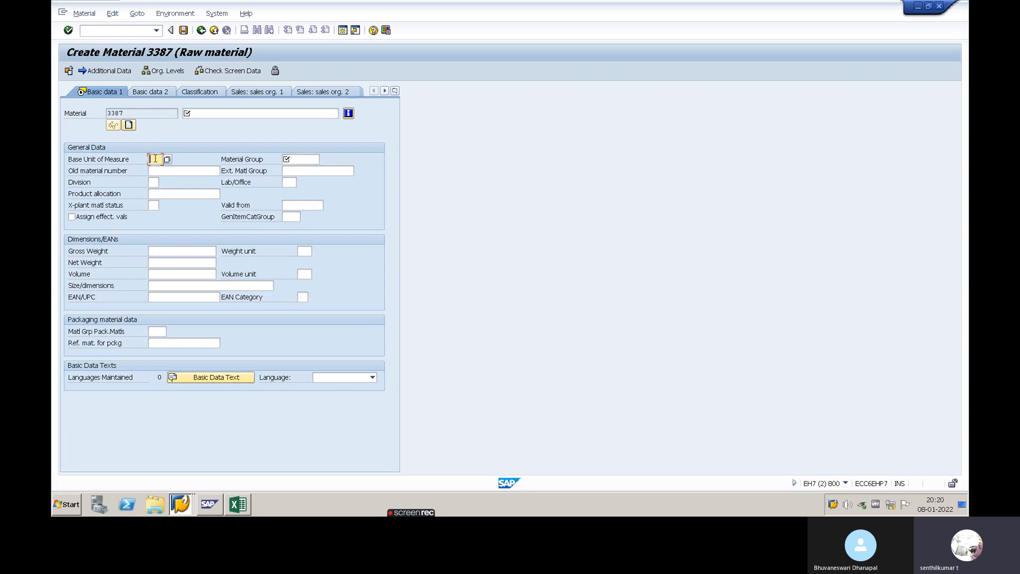
pyautogui.click(291, 161)
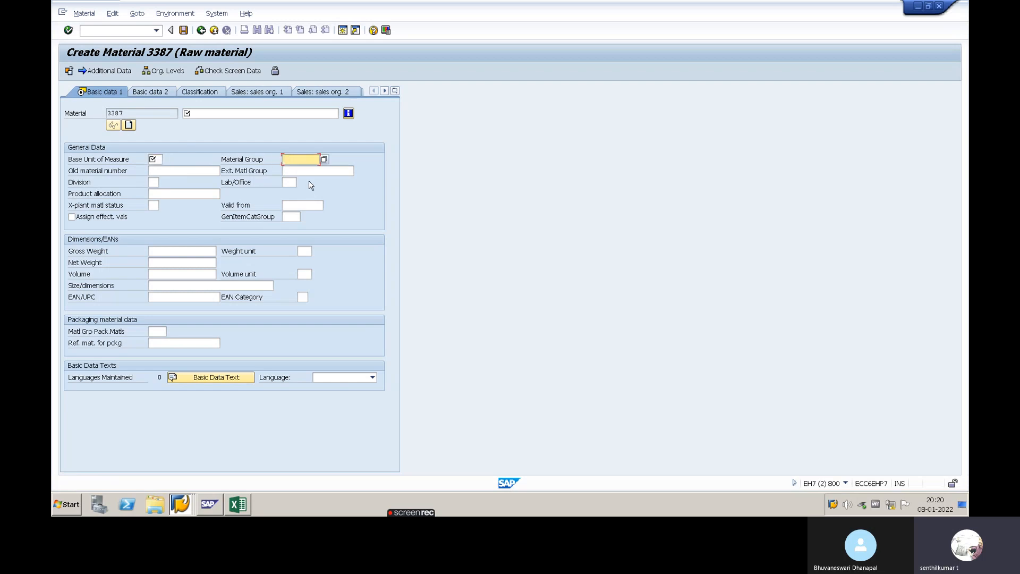
pyautogui.click(203, 112)
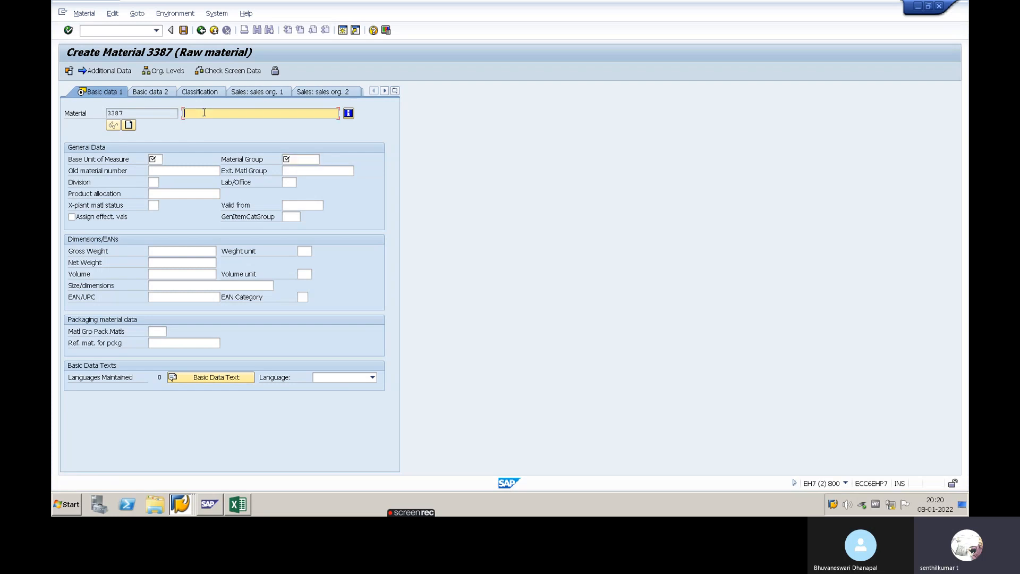
pyautogui.click(116, 113)
pyautogui.doubleClick(116, 113)
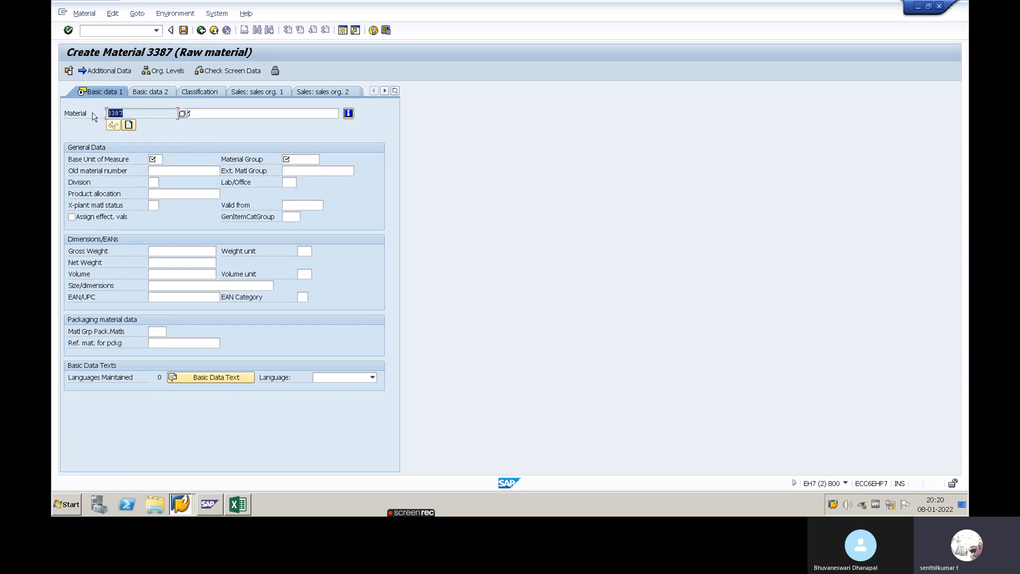
pyautogui.click(127, 113)
# Enter the material description Rice 25 KG and set the base unit of measure to EA
pyautogui.click(197, 112)
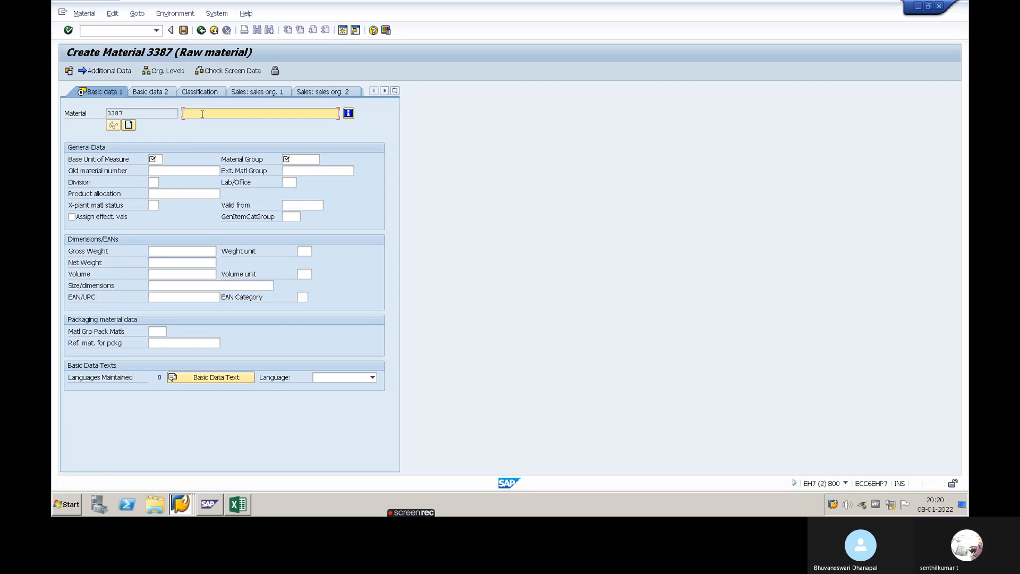
pyautogui.write('TY')
pyautogui.press('BackSpace')
pyautogui.press('BackSpace')
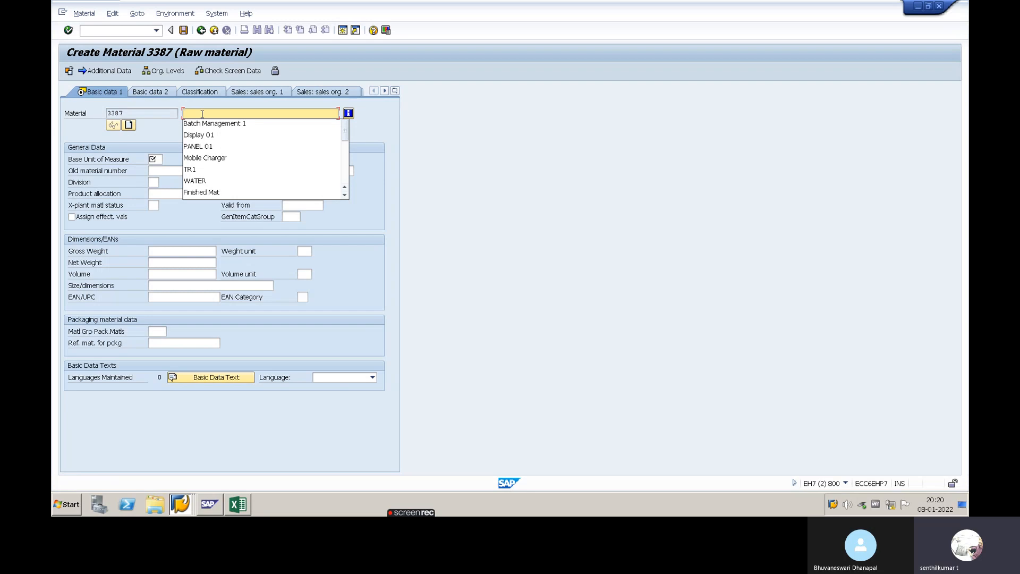
pyautogui.write('R')
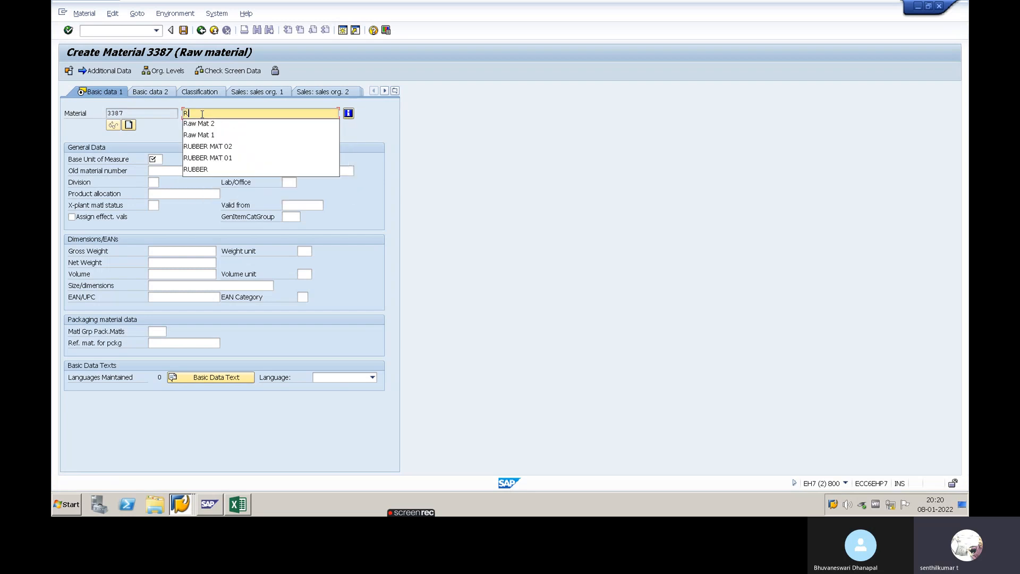
pyautogui.write('ice ')
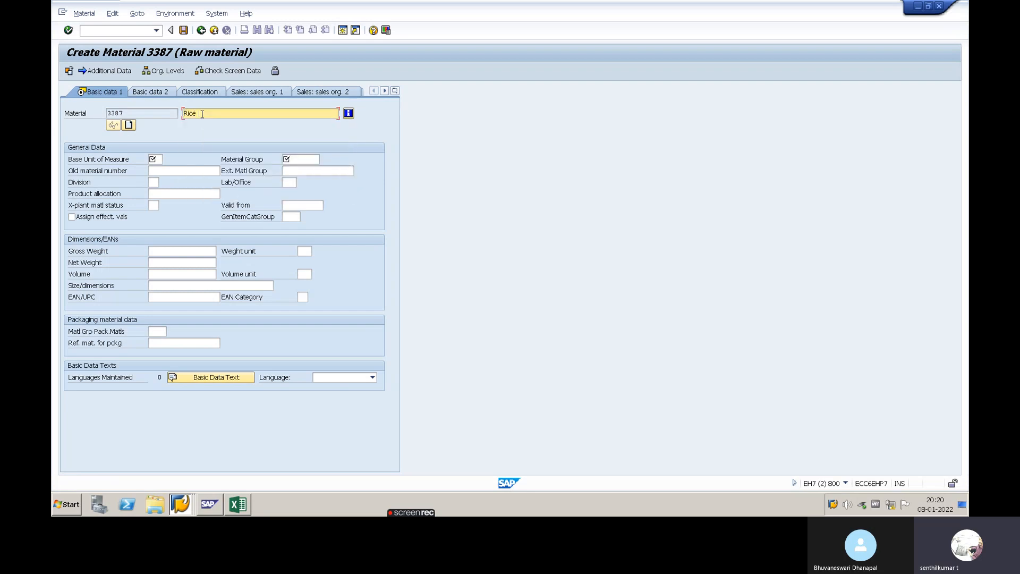
pyautogui.write('25 KG')
pyautogui.click(157, 160)
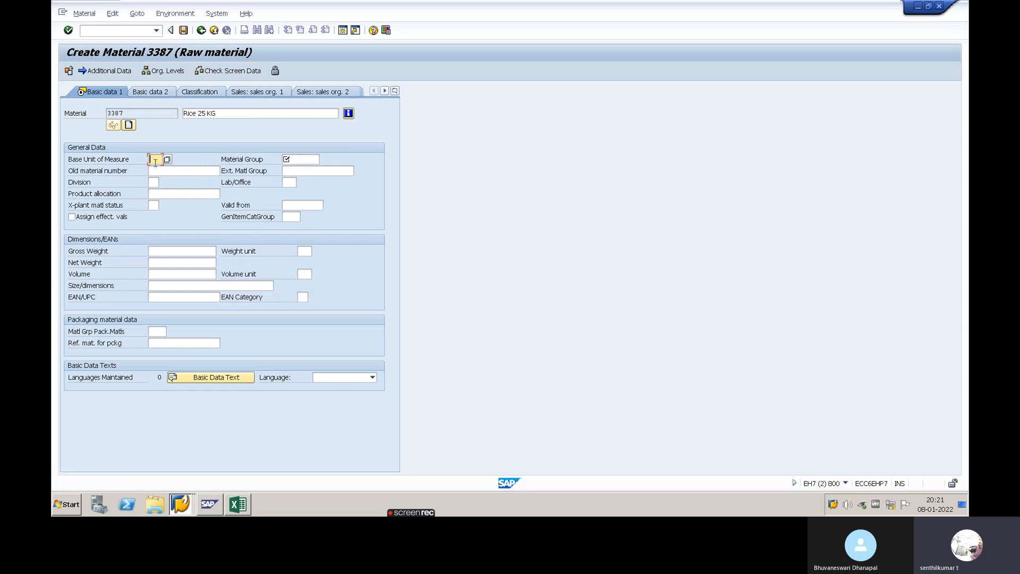
pyautogui.write('EA')
# Look through the available material groups, assign 01503 Fresh food to the material, and accept the basic data
pyautogui.click(301, 159)
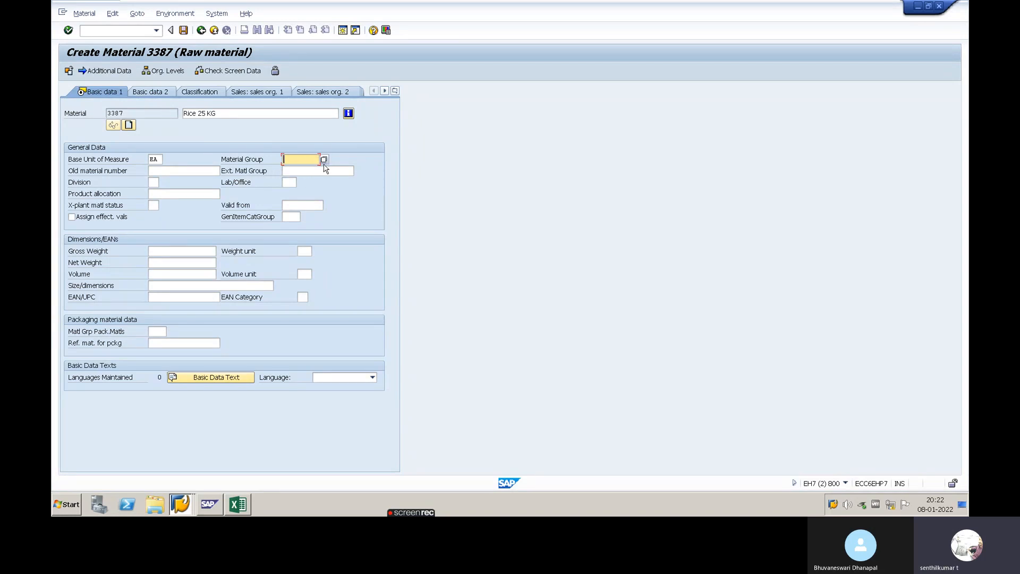
pyautogui.write('00103')
pyautogui.click(323, 159)
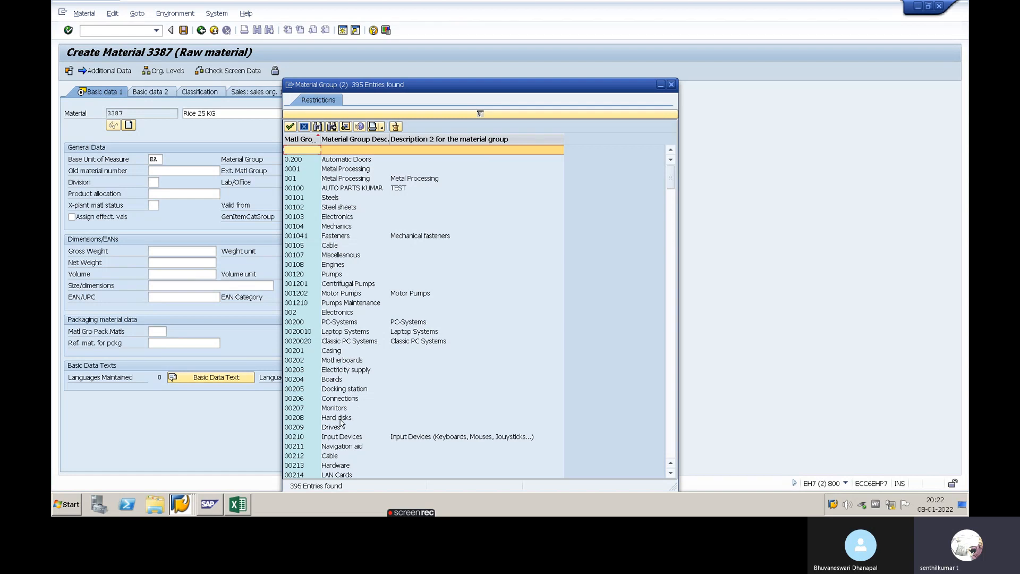
pyautogui.scroll(-2, 342, 422)
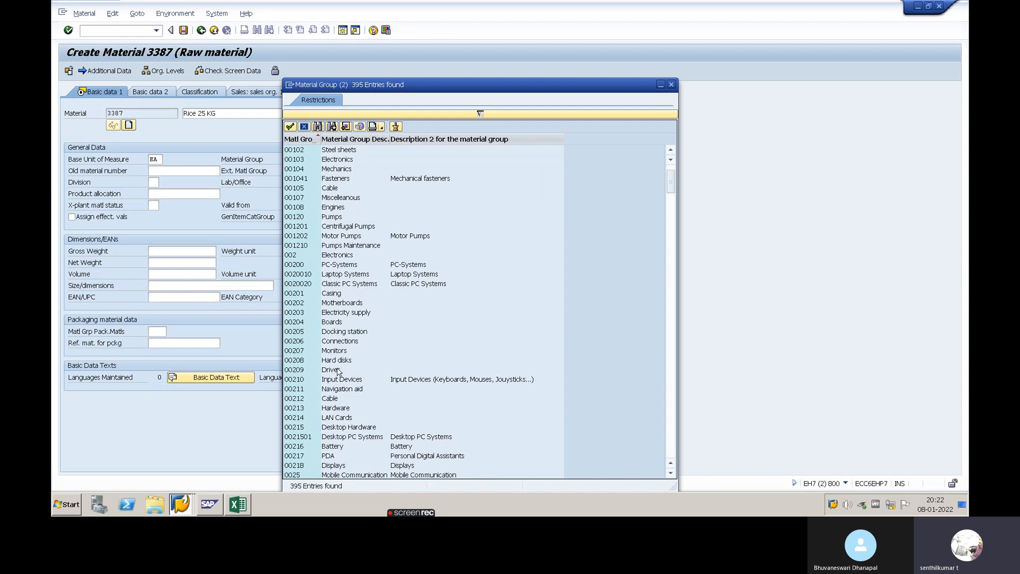
pyautogui.scroll(-2, 370, 351)
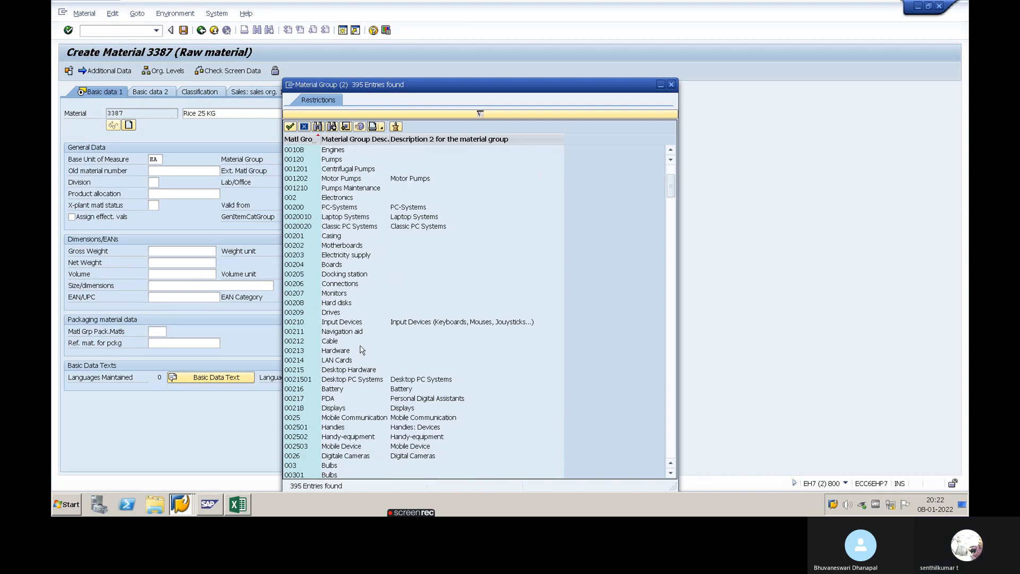
pyautogui.scroll(-3, 358, 350)
pyautogui.scroll(-4, 358, 350)
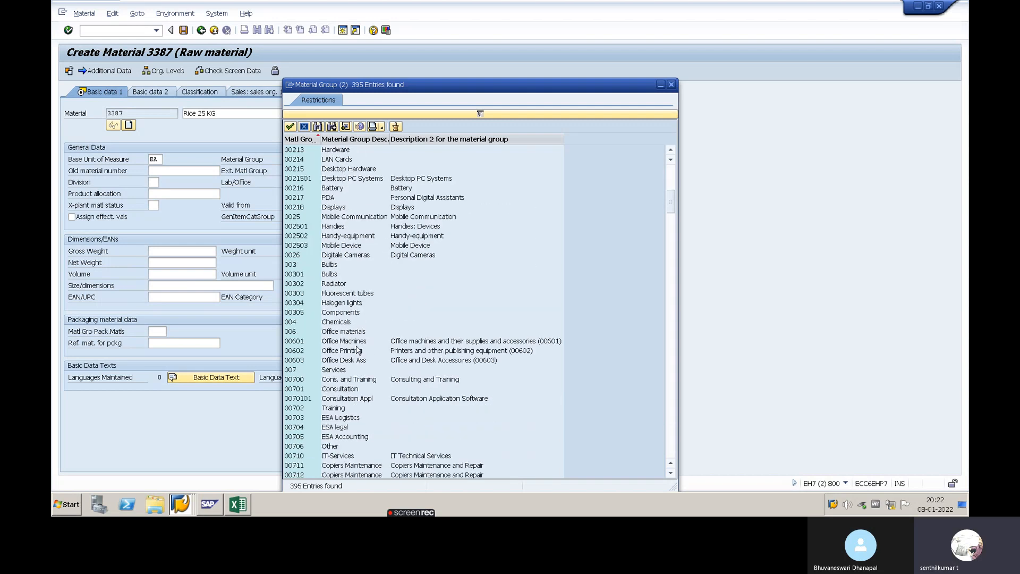
pyautogui.moveTo(486, 84); pyautogui.dragTo(630, 84)
pyautogui.scroll(-3, 494, 325)
pyautogui.scroll(-3, 494, 325)
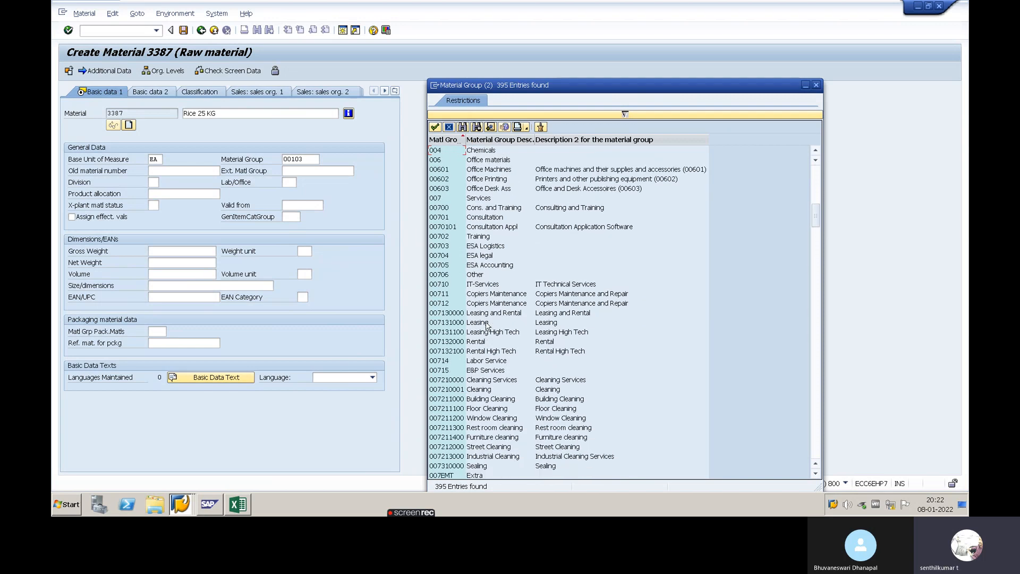
pyautogui.scroll(-7, 487, 325)
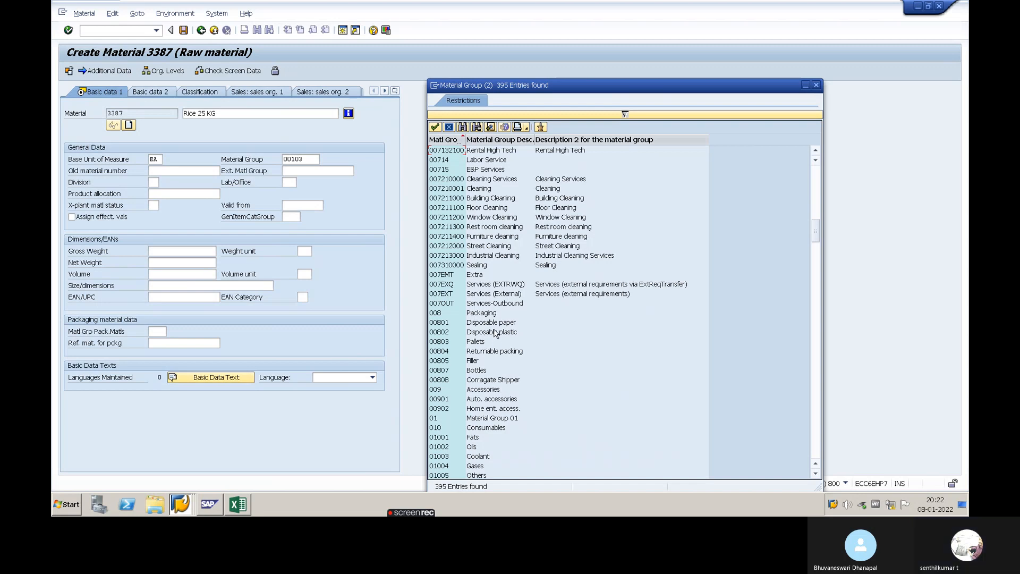
pyautogui.scroll(-4, 496, 335)
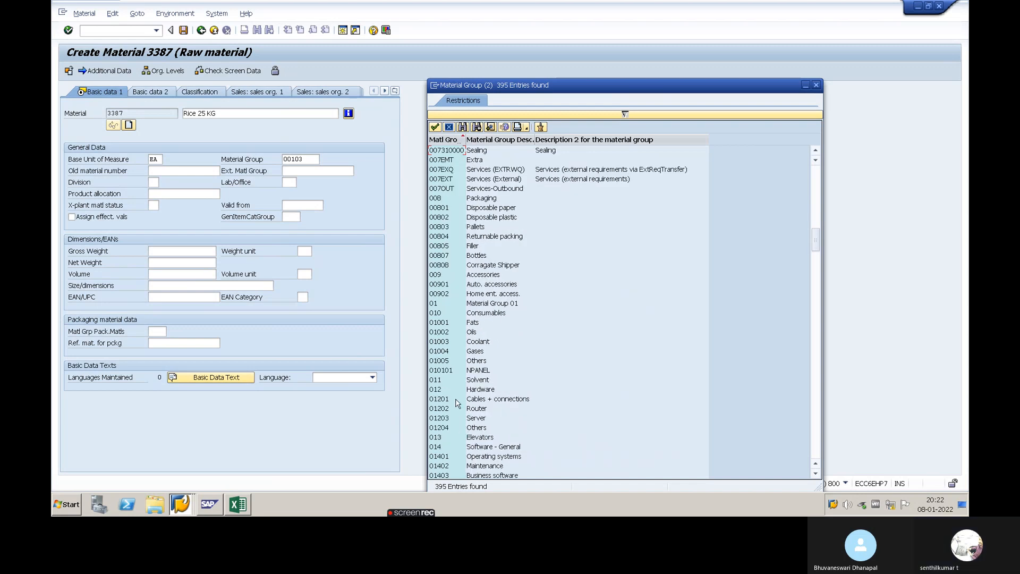
pyautogui.scroll(-4, 475, 394)
pyautogui.scroll(-3, 476, 394)
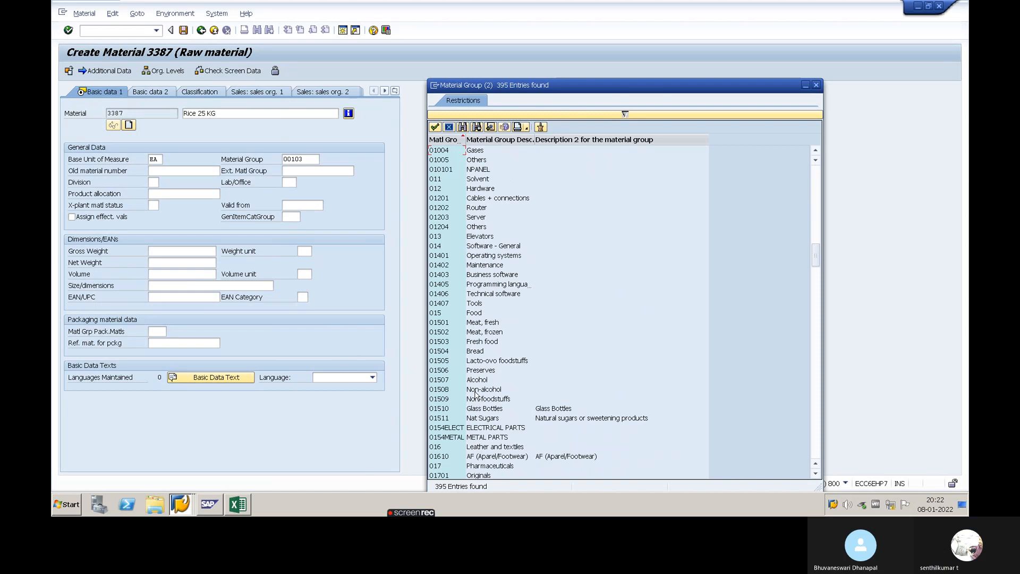
pyautogui.scroll(-1, 475, 394)
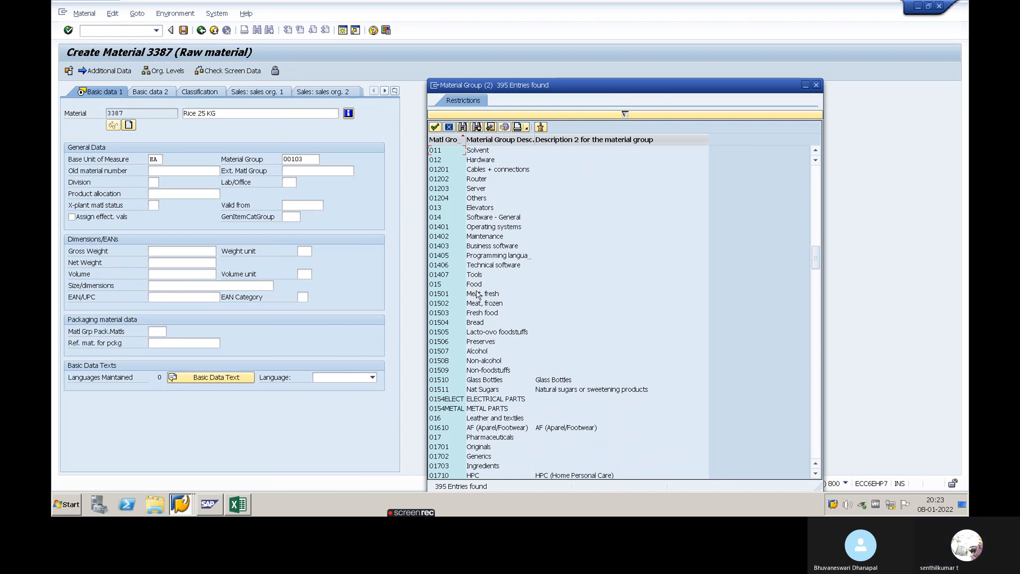
pyautogui.doubleClick(490, 315)
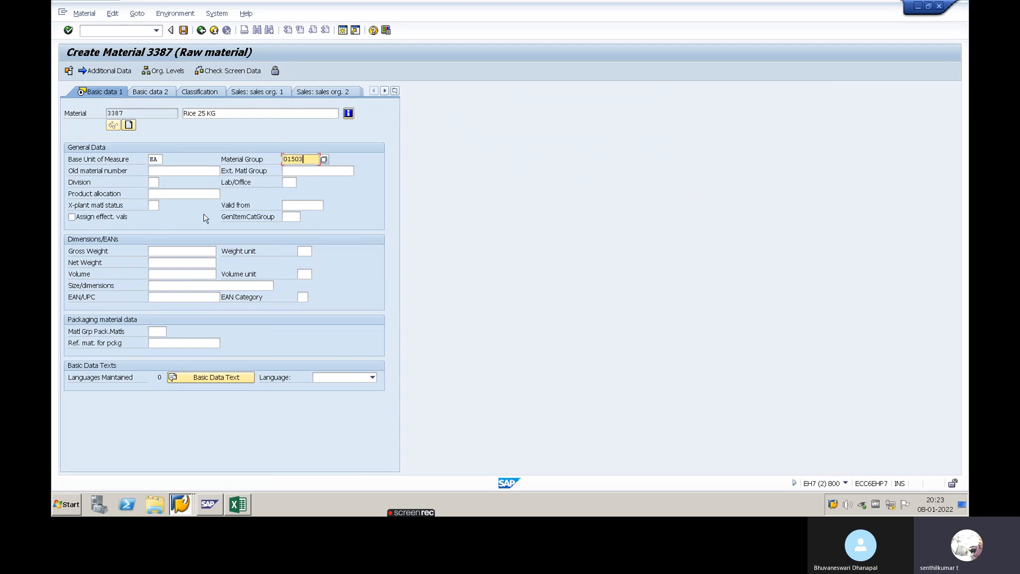
pyautogui.press('Return')
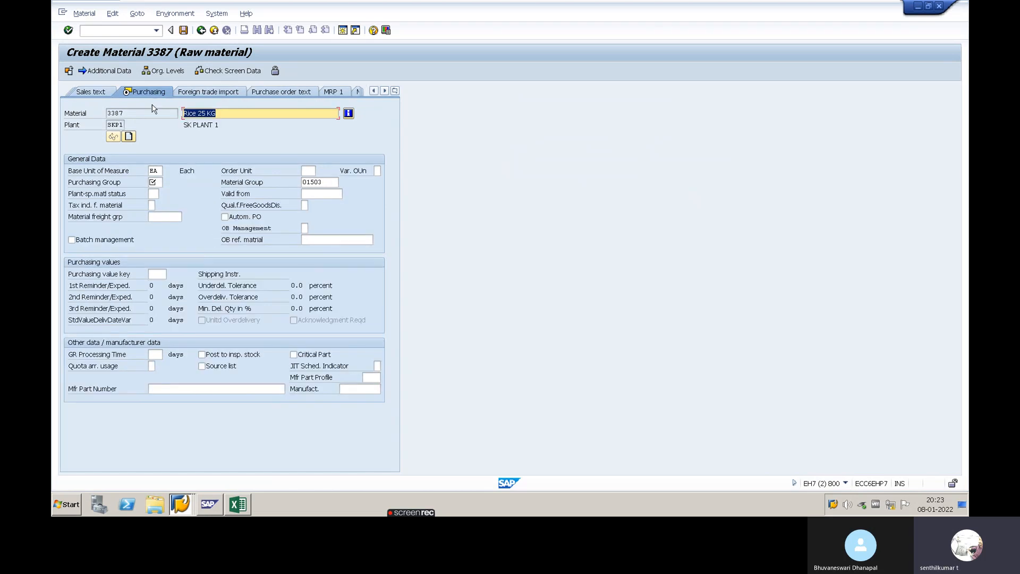
# Set the purchasing group to SPG in the purchasing data, taking the value from the Excel training sheet
pyautogui.click(394, 91)
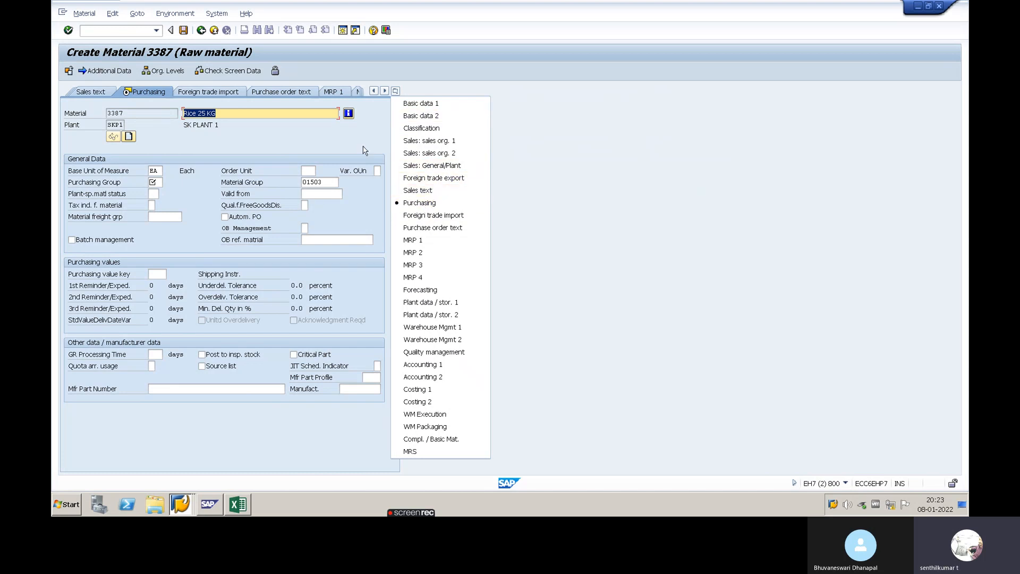
pyautogui.click(301, 146)
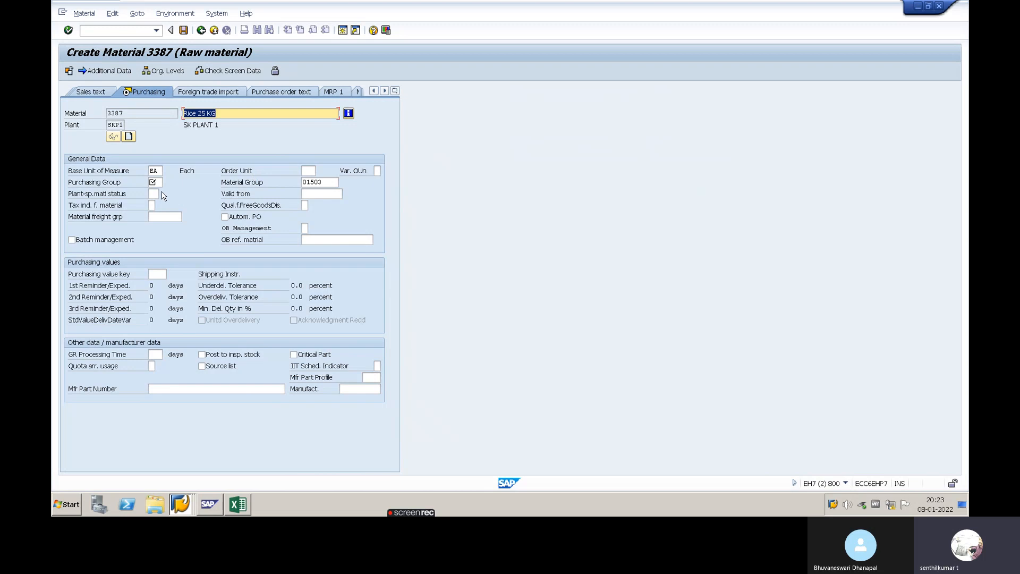
pyautogui.click(154, 182)
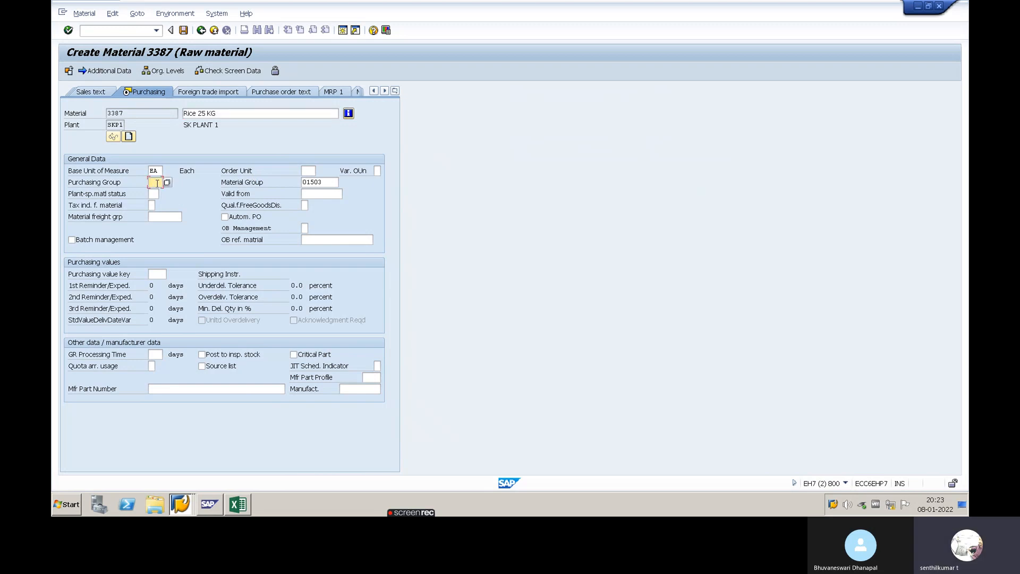
pyautogui.hotkey('alt', 'Tab')
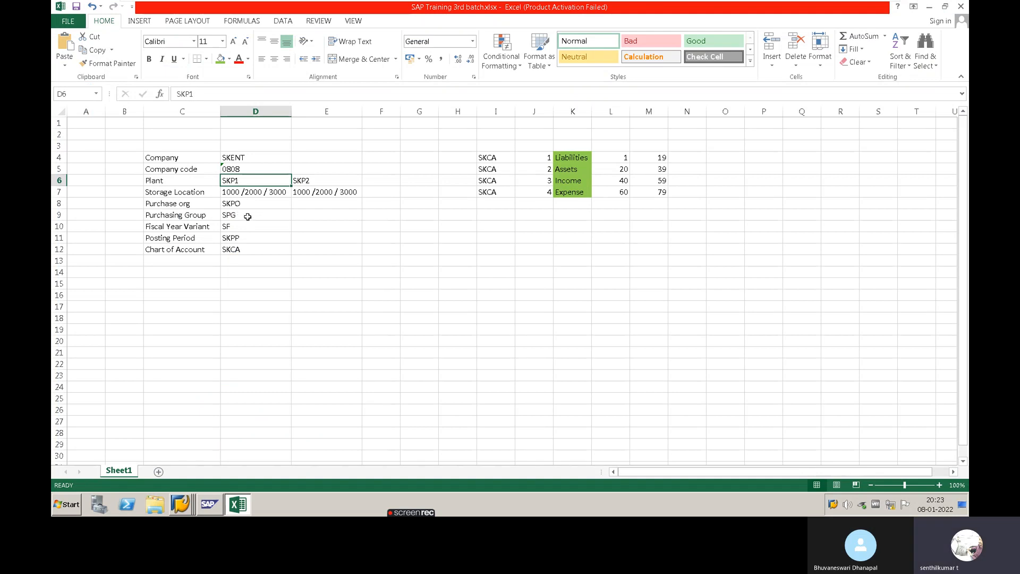
pyautogui.click(249, 219)
pyautogui.hotkey('alt', 'Tab')
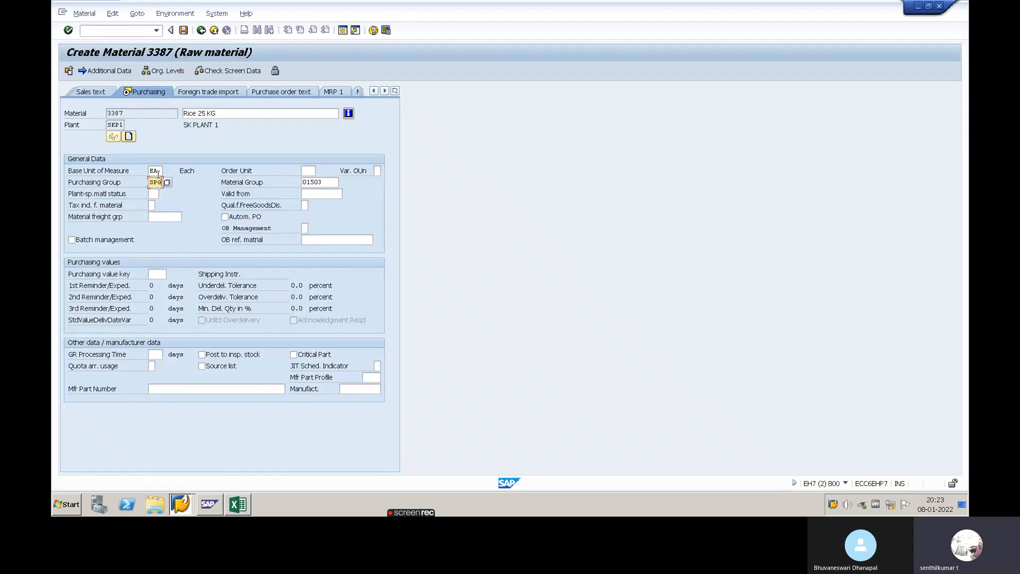
# Examine the material group, purchasing group and purchasing value key fields in the purchasing data
pyautogui.click(335, 183)
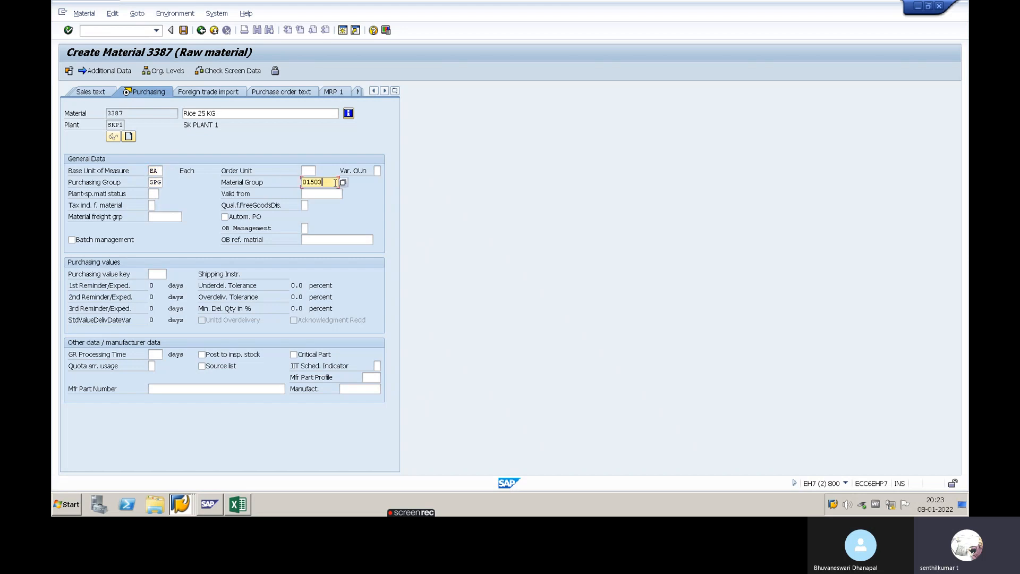
pyautogui.click(153, 183)
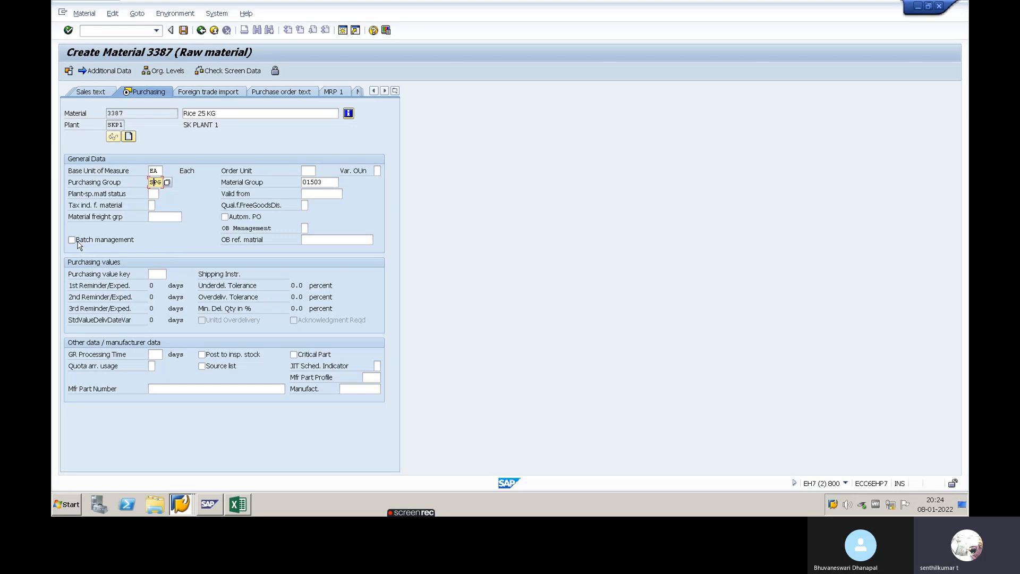
pyautogui.click(159, 276)
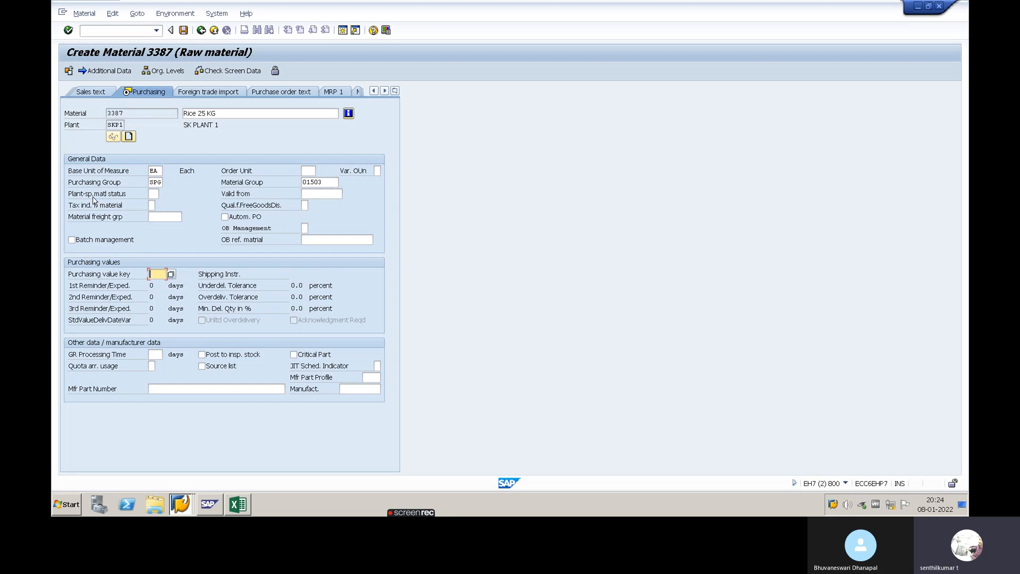
# Examine the available plant-specific material statuses, such as Blocked for Purchasing, Released for Planning and Obsolete, and close the list without choosing one
pyautogui.click(153, 194)
pyautogui.click(164, 195)
pyautogui.moveTo(317, 149); pyautogui.dragTo(487, 147)
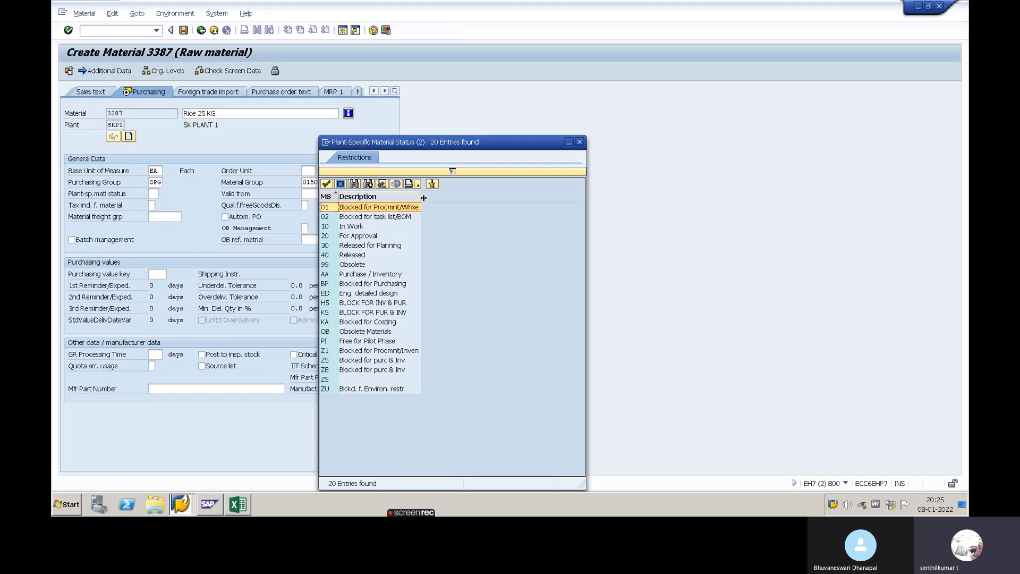
pyautogui.moveTo(421, 198); pyautogui.dragTo(431, 198)
pyautogui.click(353, 287)
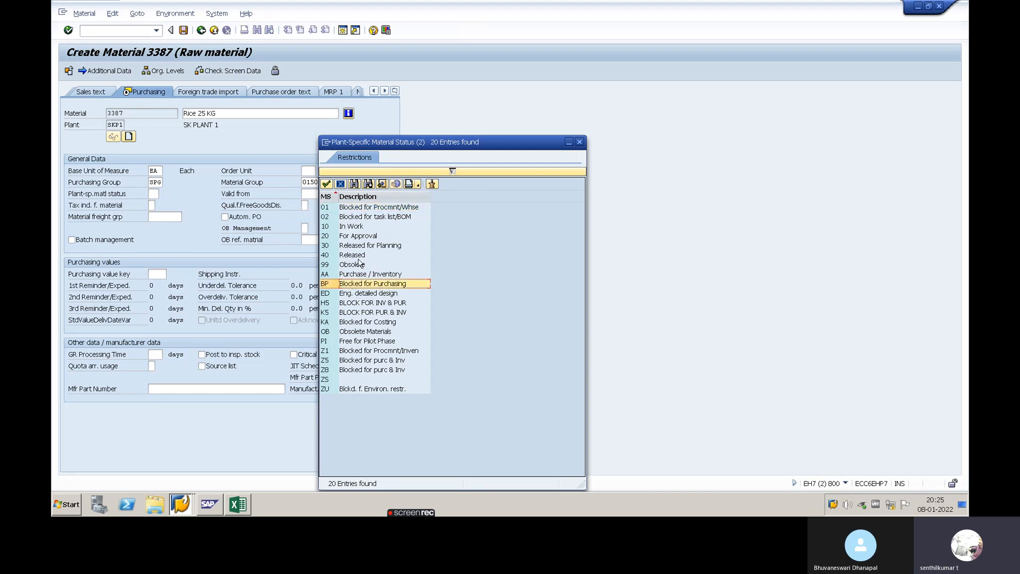
pyautogui.click(339, 246)
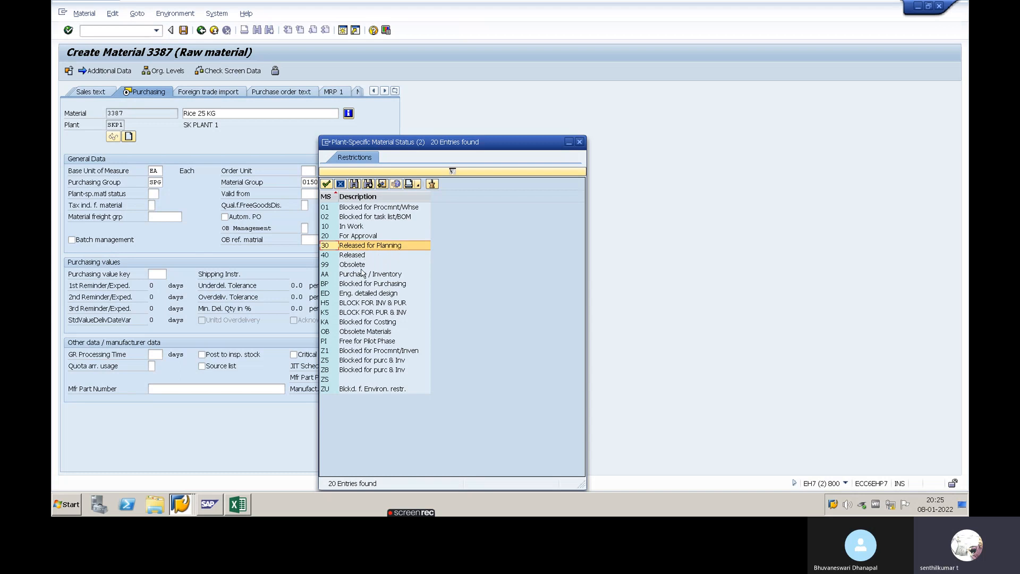
pyautogui.click(341, 267)
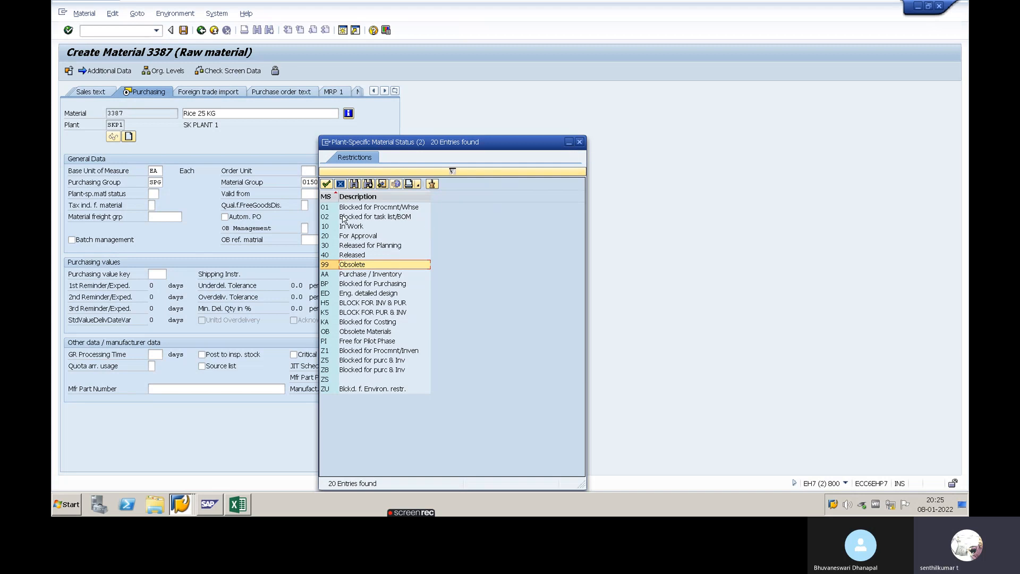
pyautogui.click(577, 143)
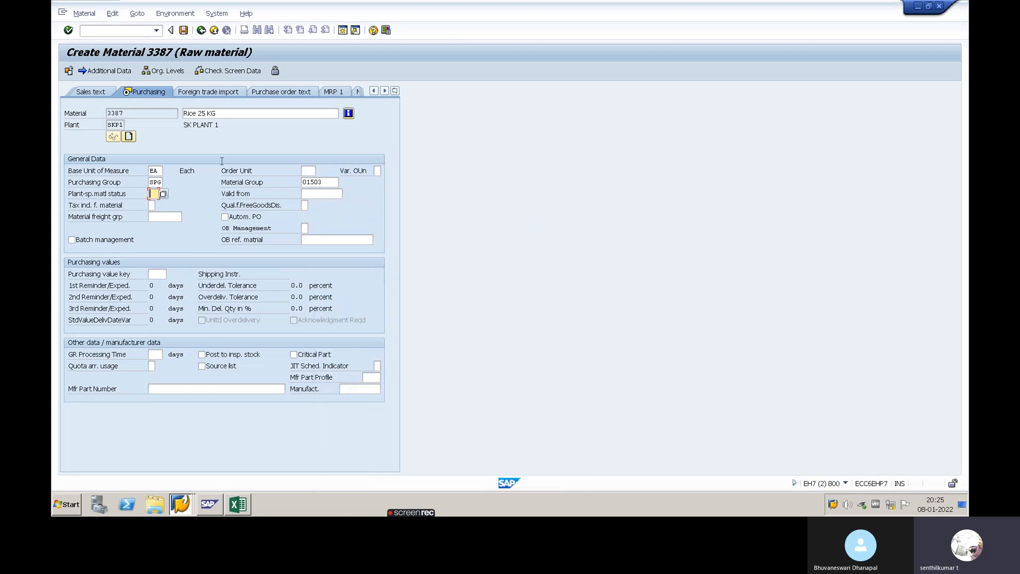
# Continue past the purchasing and plant storage data to the Accounting 1 view and check the possible entries for the valuation class
pyautogui.press('Return')
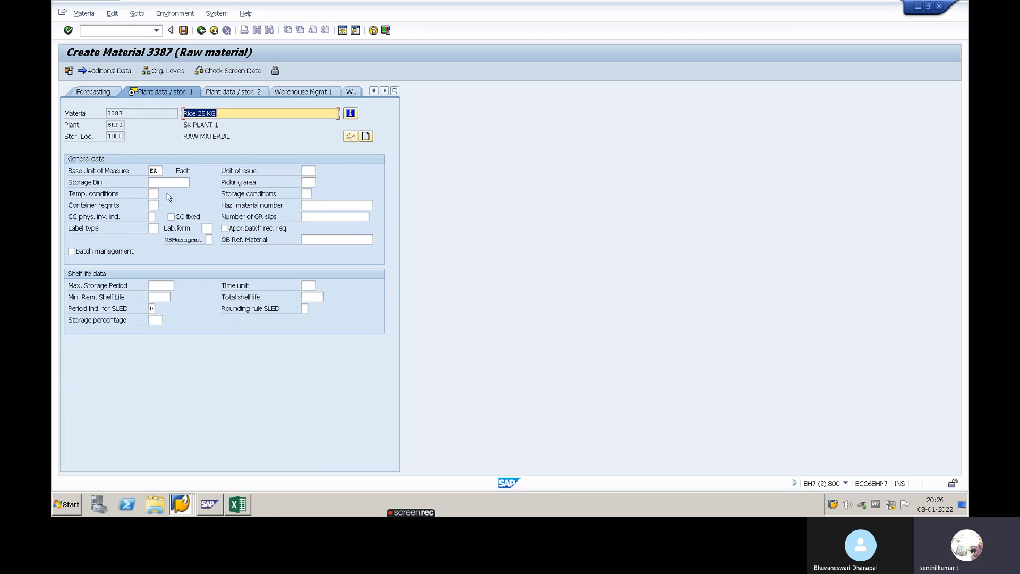
pyautogui.press('Return')
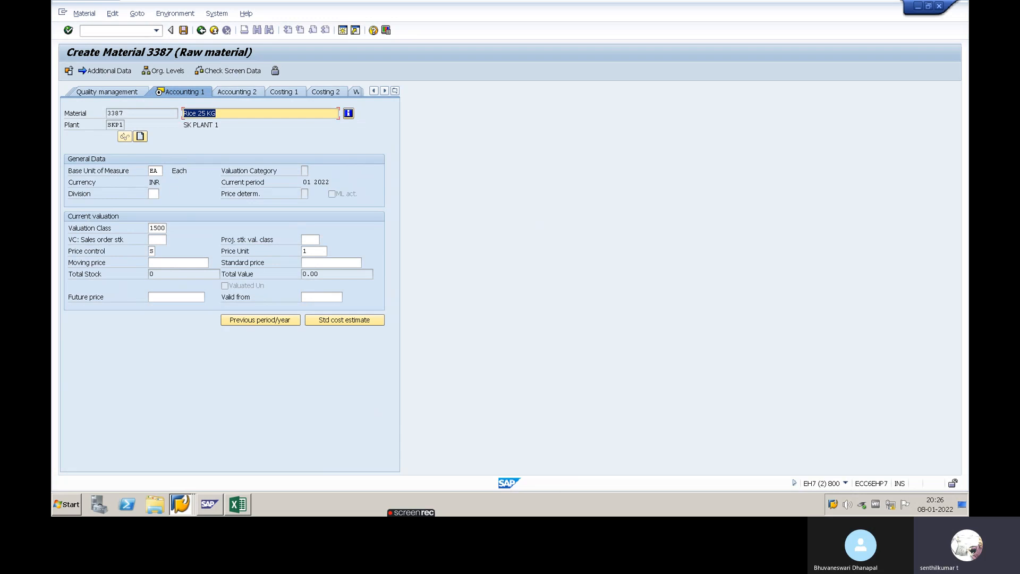
pyautogui.click(162, 228)
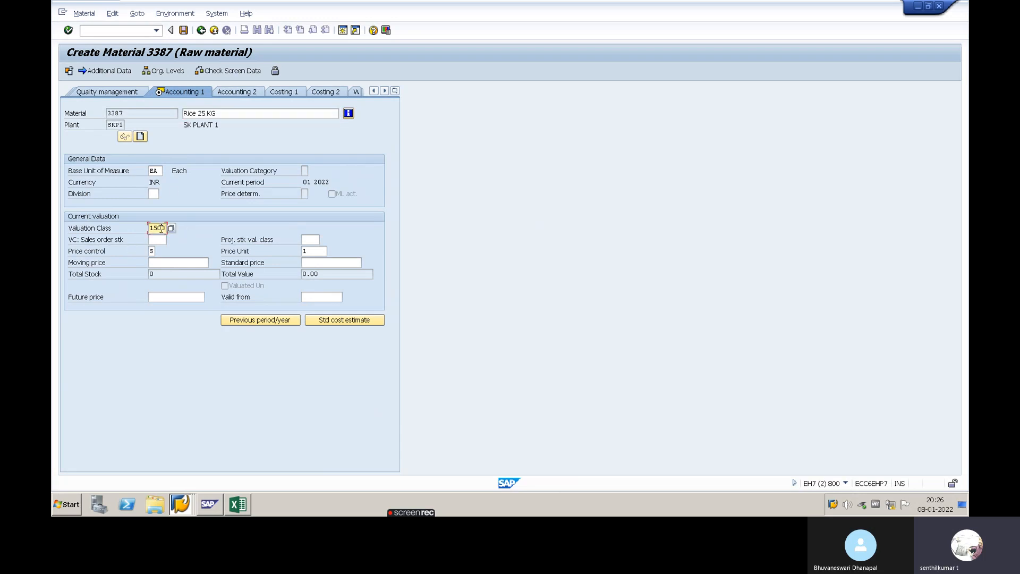
pyautogui.write('1500')
pyautogui.press('Return')
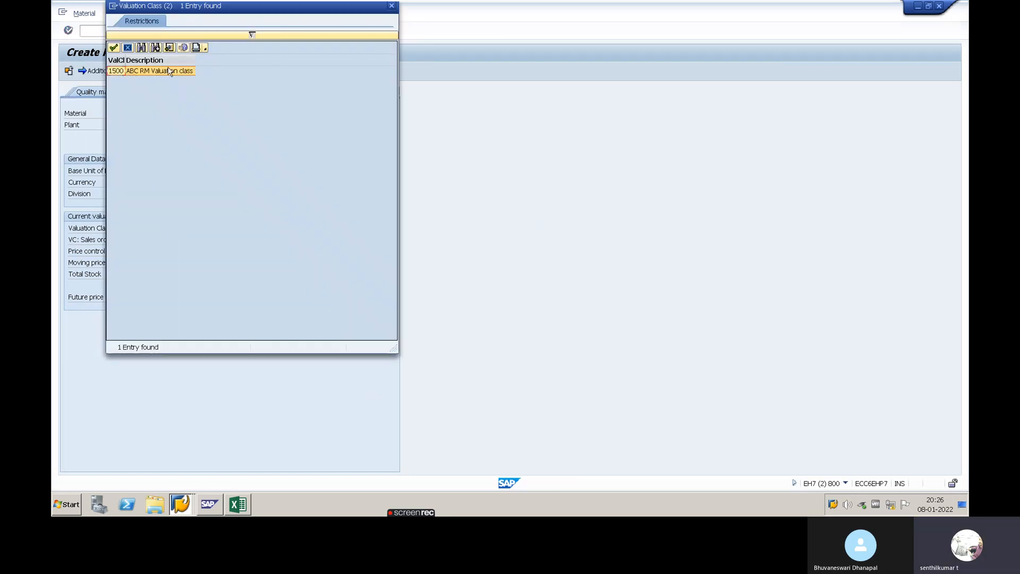
pyautogui.click(392, 6)
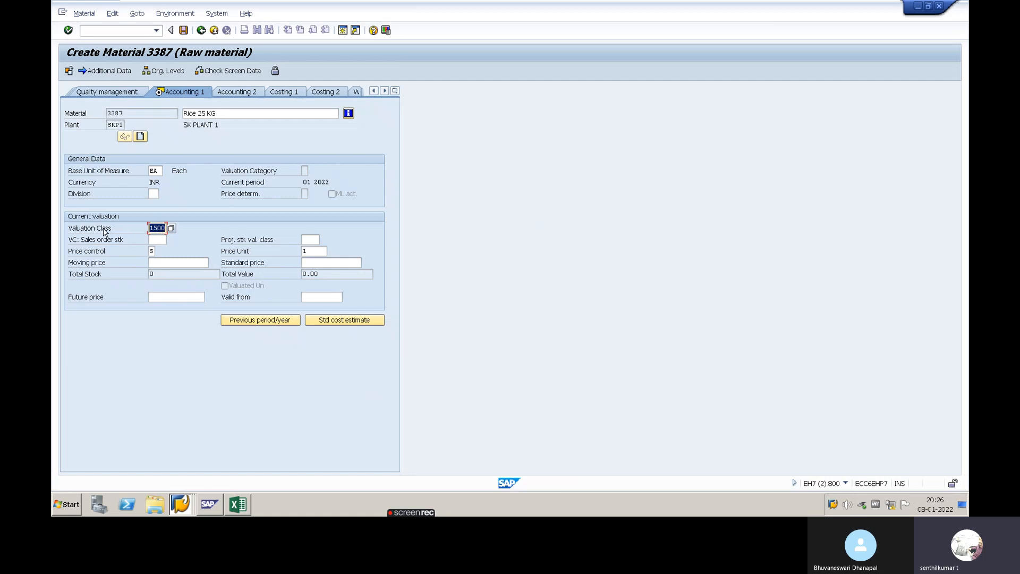
# Set the price control to V, moving average price/periodic unit price, from the possible entries in the current valuation
pyautogui.click(157, 227)
pyautogui.click(151, 251)
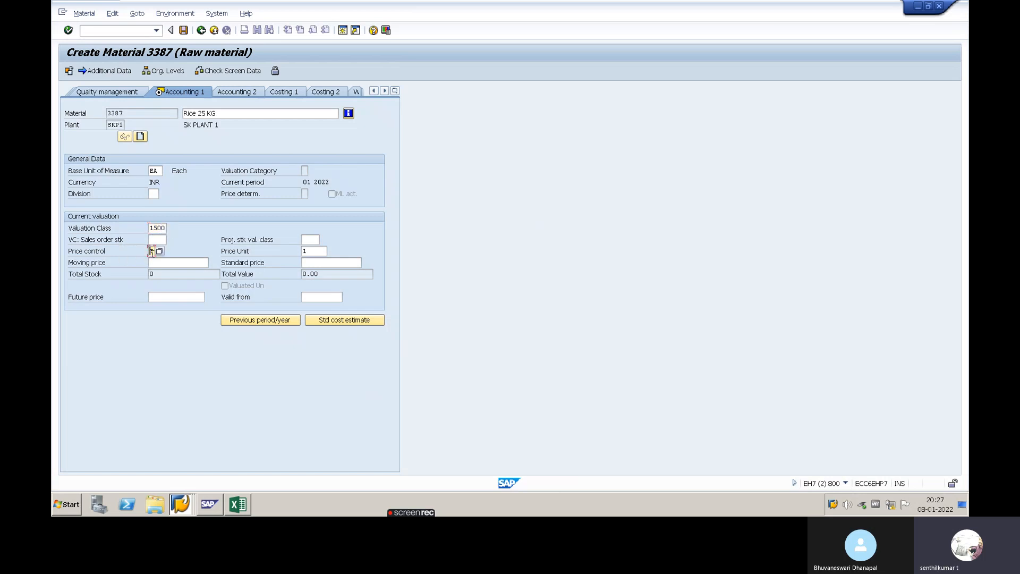
pyautogui.click(160, 251)
pyautogui.moveTo(194, 91); pyautogui.dragTo(585, 126)
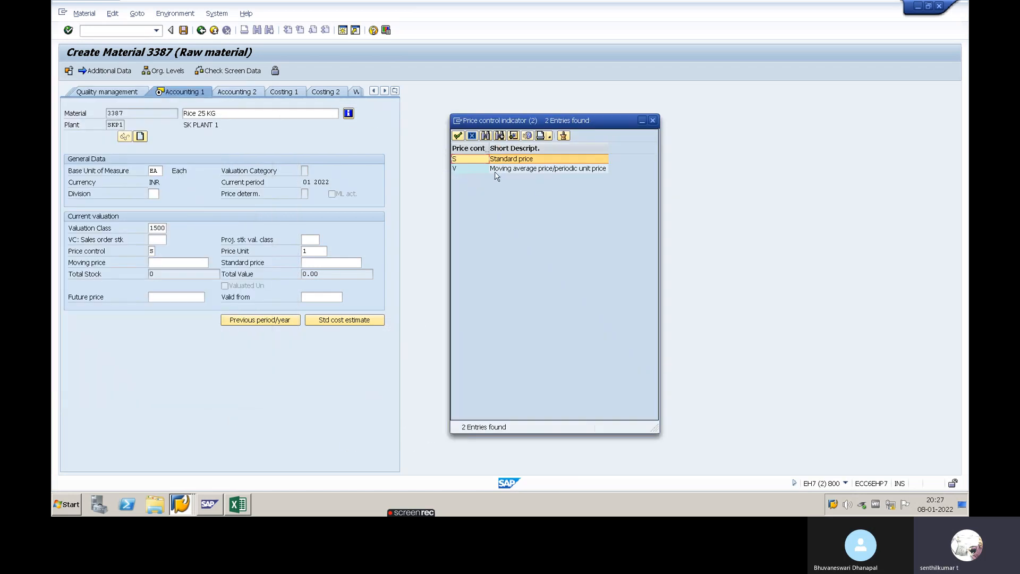
pyautogui.moveTo(491, 148); pyautogui.dragTo(497, 149)
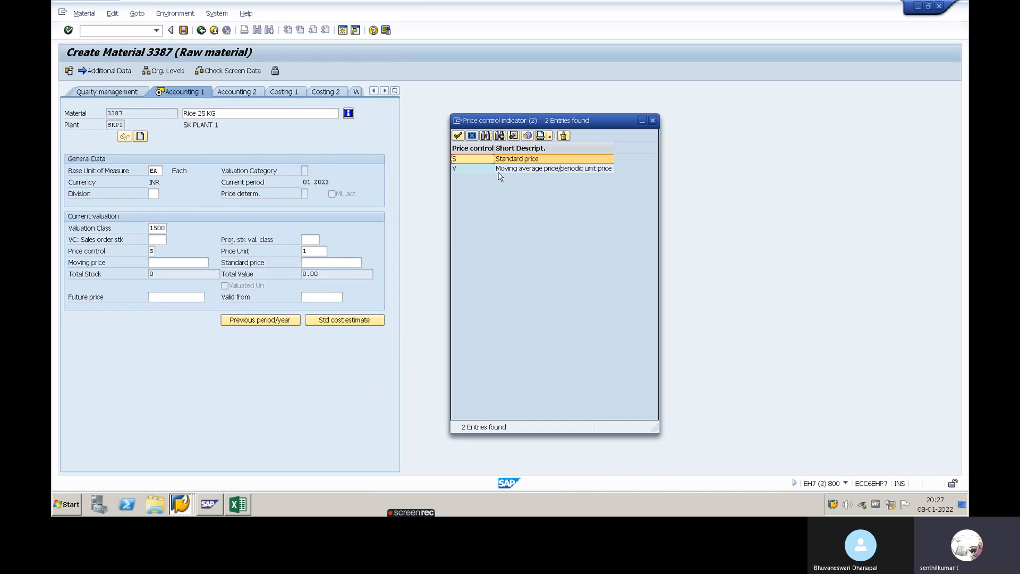
pyautogui.click(469, 170)
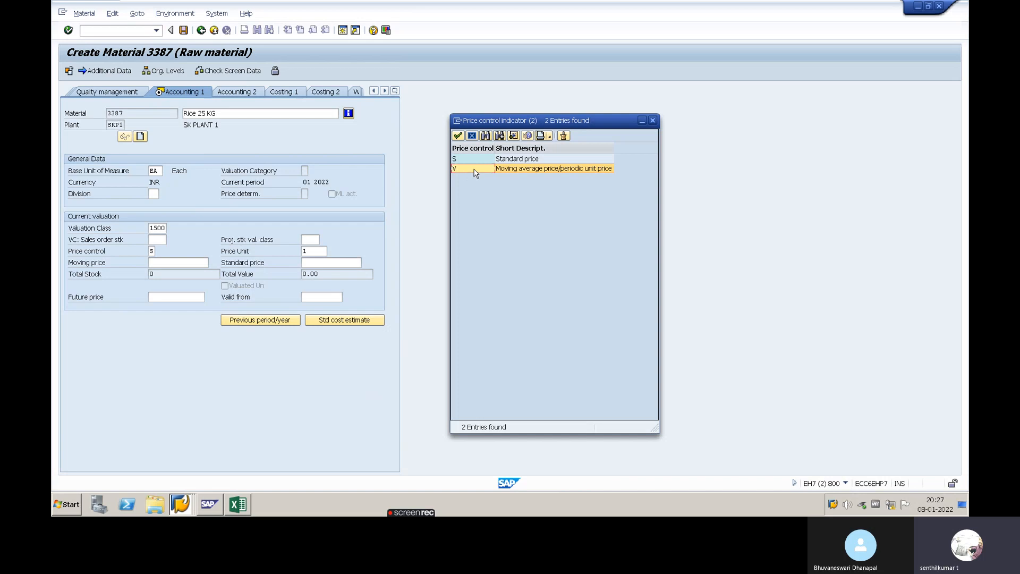
pyautogui.doubleClick(474, 169)
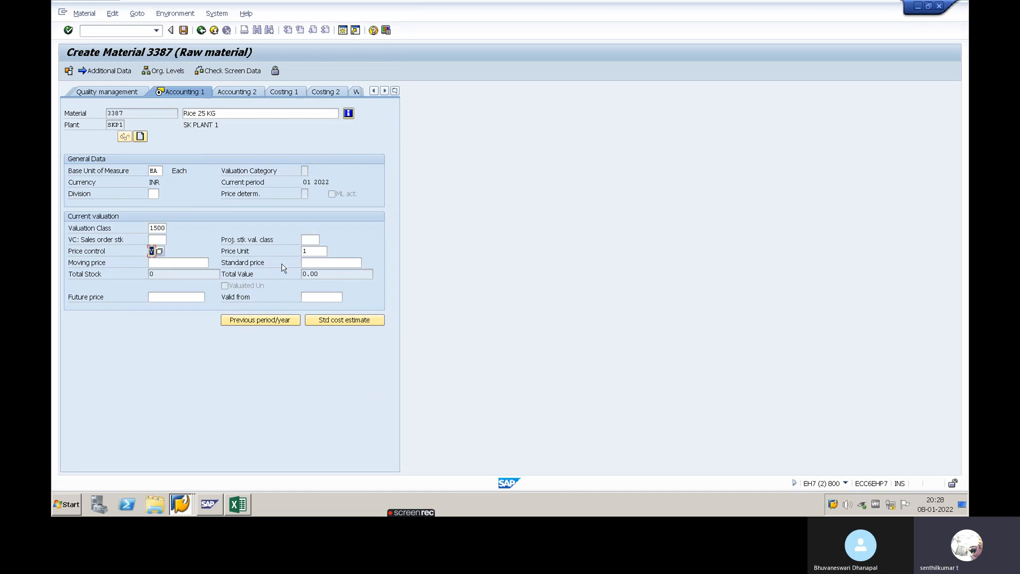
# Leave the moving price blank, continue past the accounting view and save the new Rice 25 KG material
pyautogui.press('Return')
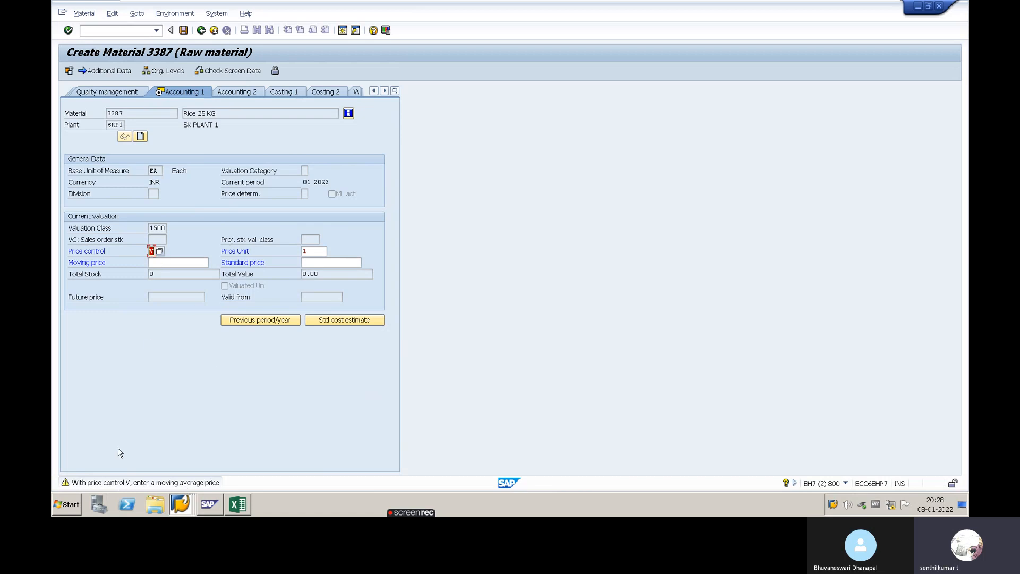
pyautogui.click(171, 263)
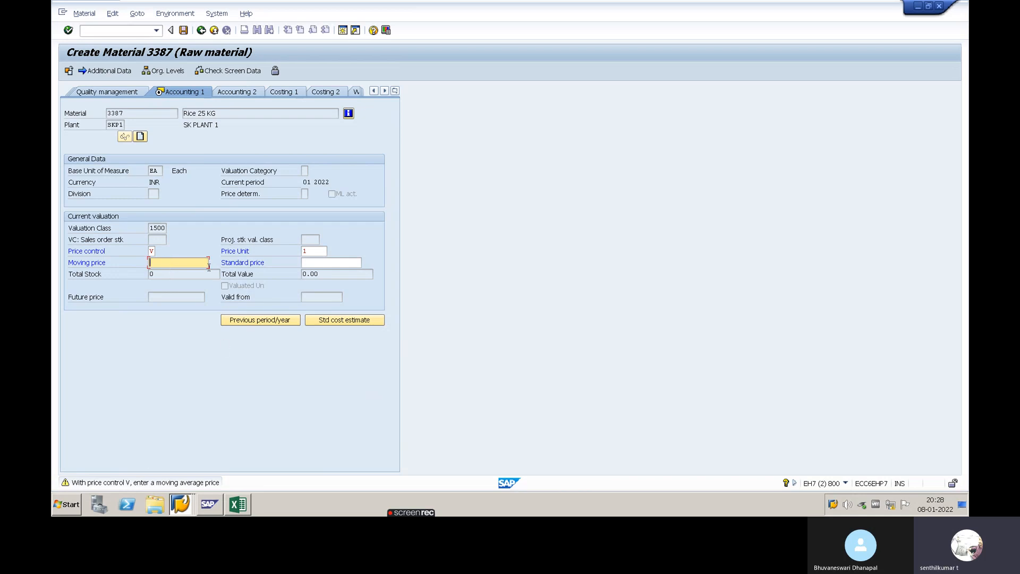
pyautogui.press('Return')
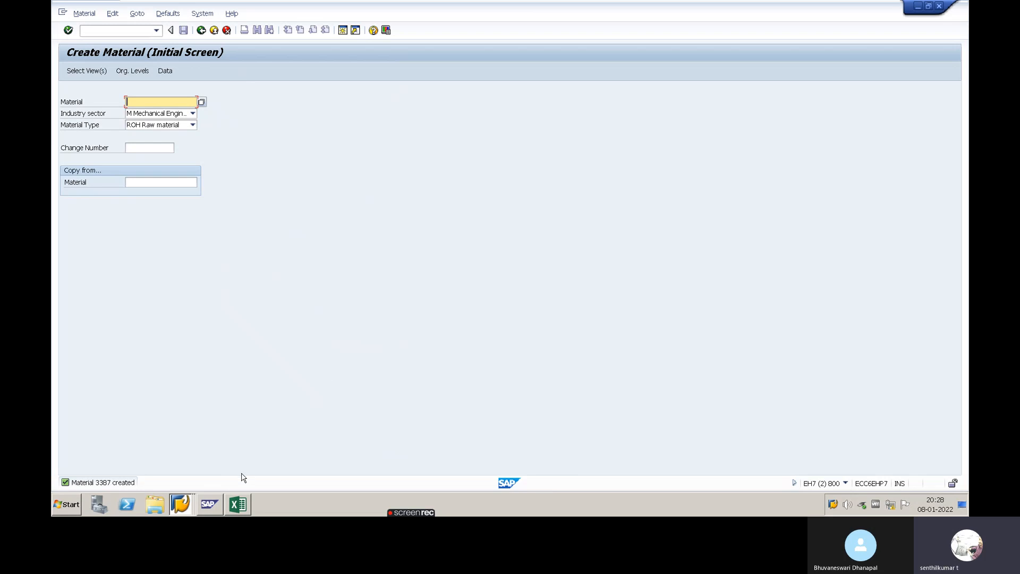
# Start Word, dismiss the activation wizard and create a blank document
pyautogui.press('super+r')
pyautogui.press('Return')
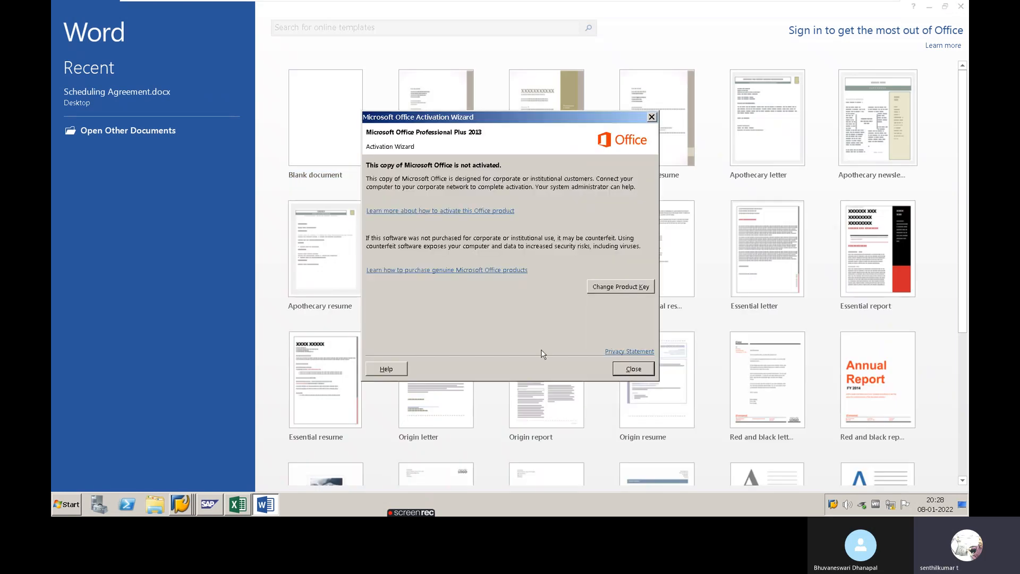
pyautogui.click(630, 366)
pyautogui.click(321, 140)
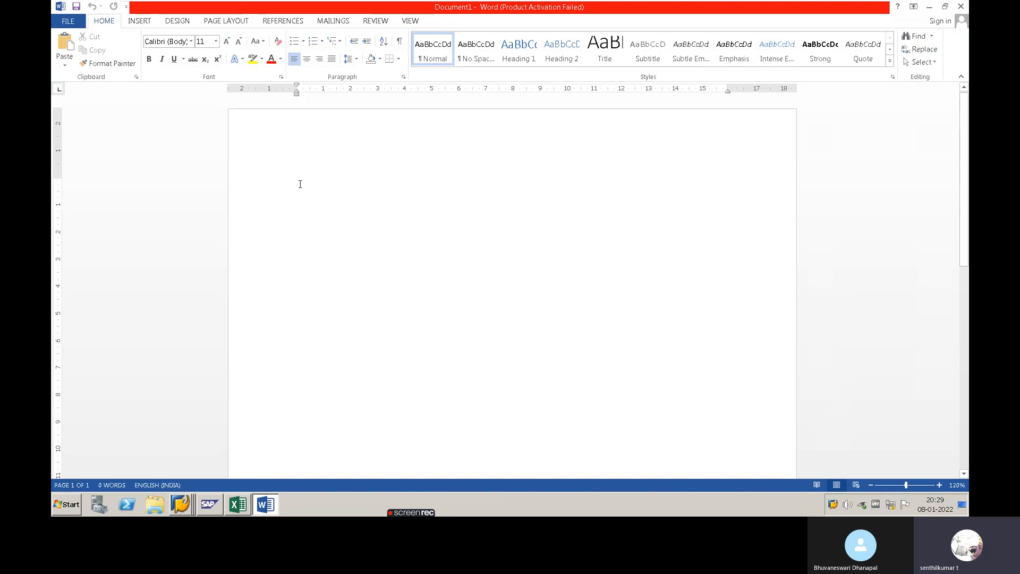
# Write "MM01 – Create Material" as the first line of the document
pyautogui.write('MM01')
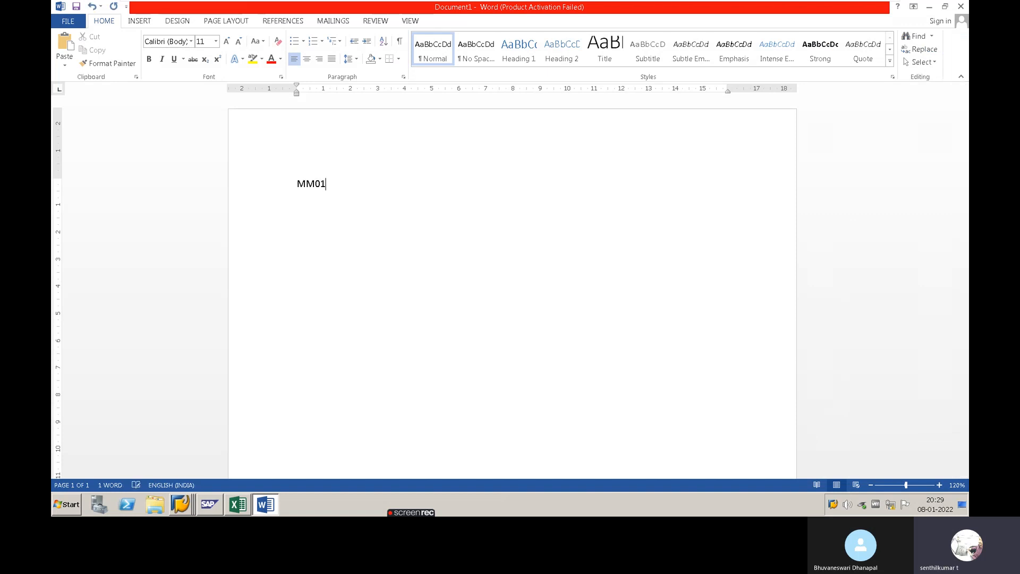
pyautogui.write(' - Create Maye')
pyautogui.press('BackSpace')
pyautogui.press('BackSpace')
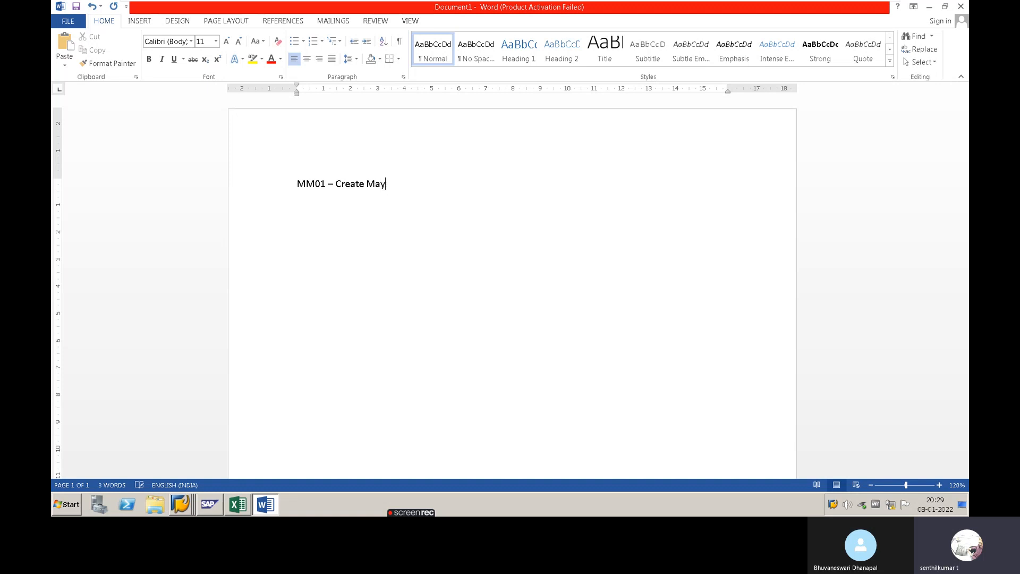
pyautogui.write('teri')
# Add the lines "MM02 – Change Material" and "MM03 – Display Material" to the transaction list
pyautogui.write('MM02 ')
pyautogui.write('- Change Ma')
pyautogui.write('teria')
pyautogui.write('MM03 - D')
pyautogui.write('isplay Mat')
pyautogui.write('eria')
pyautogui.write('l')
pyautogui.press('Return')
# Add a line for MM04 described as Display Changes below the MM03 line
pyautogui.write('MM04 -')
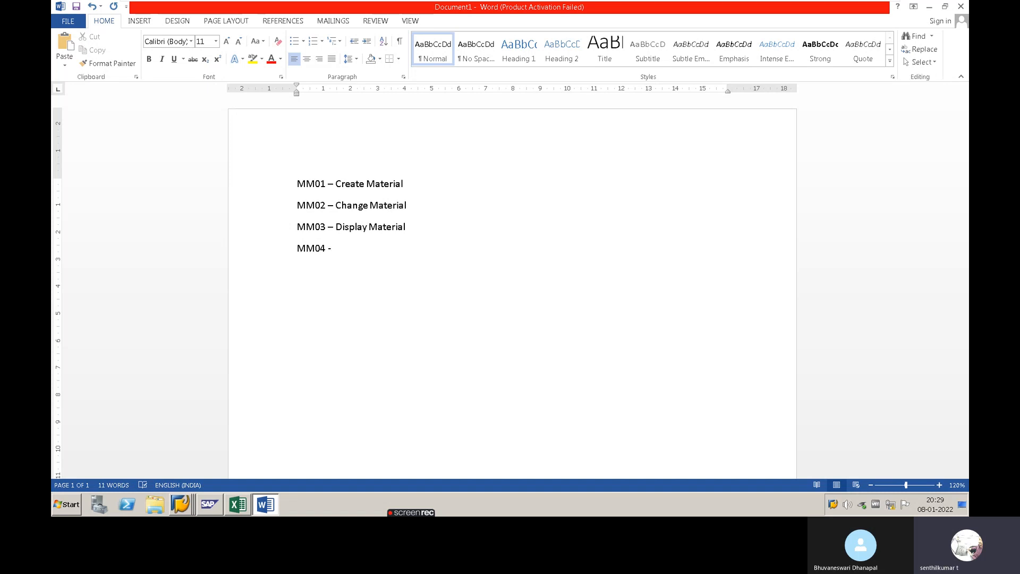
pyautogui.write(' Dispal')
pyautogui.write('lay Chnag')
pyautogui.press('BackSpace')
pyautogui.press('BackSpace')
pyautogui.write('ansges')
pyautogui.press('Return')
# Add the lines "MM06 – Deletion flag for material" and "MM60 – Material List" to the transaction list
pyautogui.write('MM06 - ')
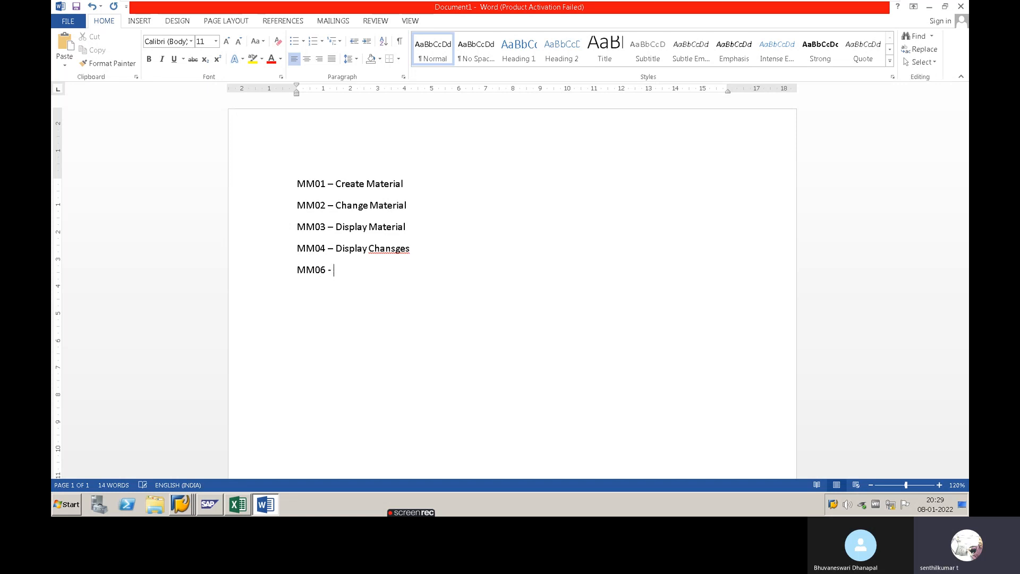
pyautogui.write('Deletion flag for mater')
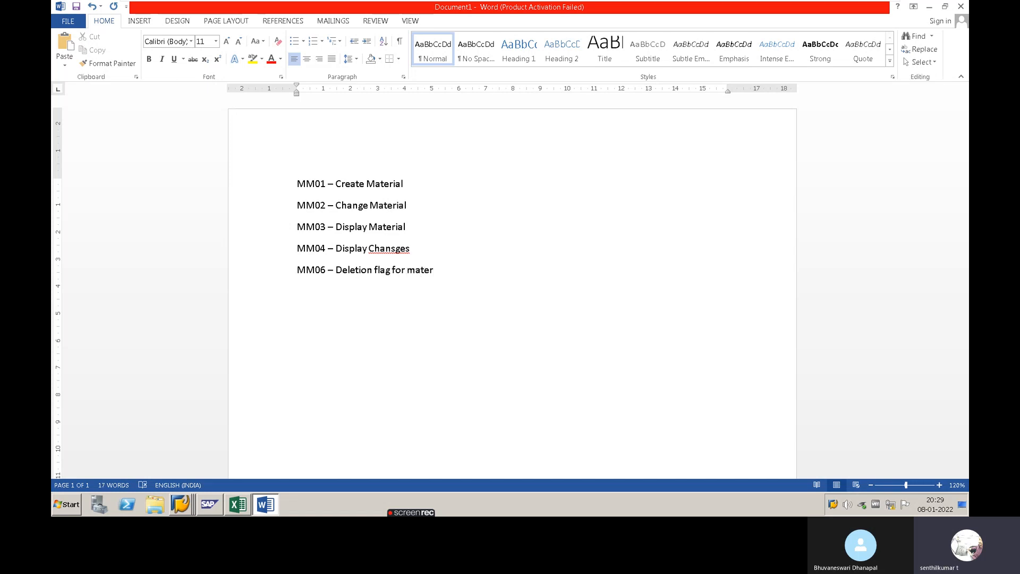
pyautogui.write('MM60 - Material List')
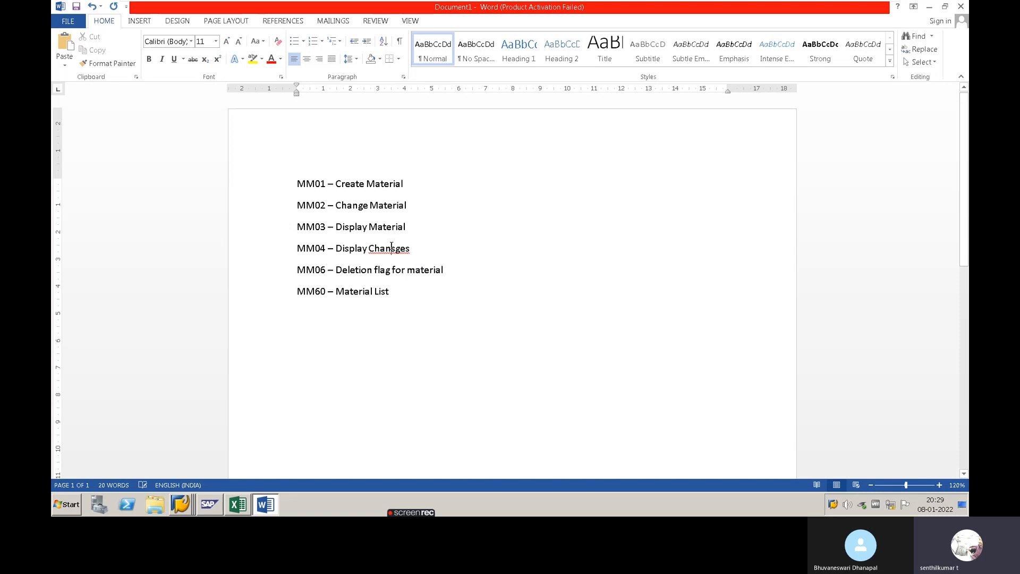
# Correct the MM04 description to "Display Changes" and highlight the "MM01 – Create Material" line in yellow
pyautogui.press('BackSpace')
pyautogui.moveTo(301, 181); pyautogui.dragTo(407, 183)
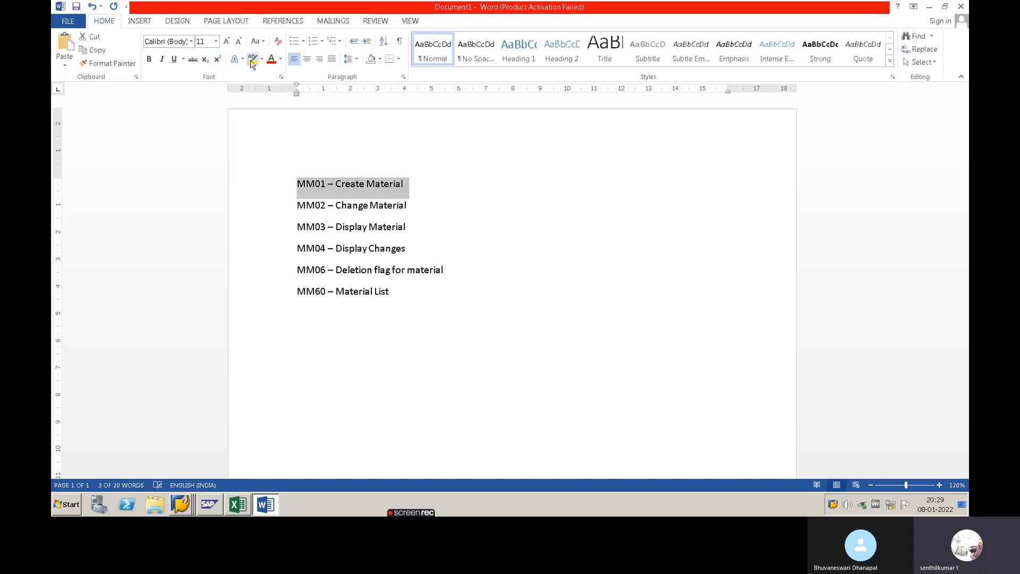
pyautogui.click(342, 182)
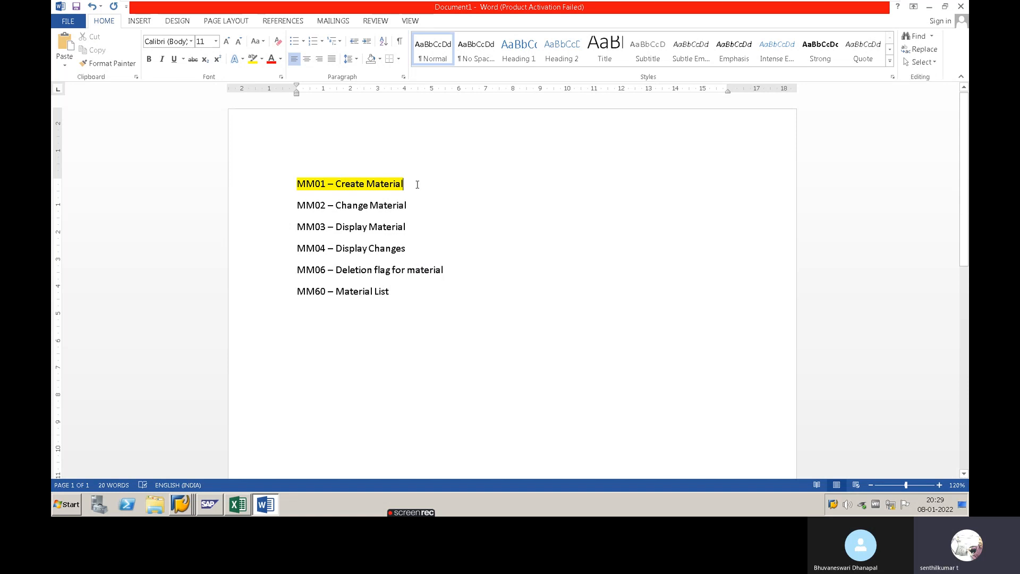
# Check the MM60 line in the Word list, switch to SAP, leave Create Material and start transaction MM60
pyautogui.hotkey('alt', 'Tab')
pyautogui.hotkey('alt', 'Tab')
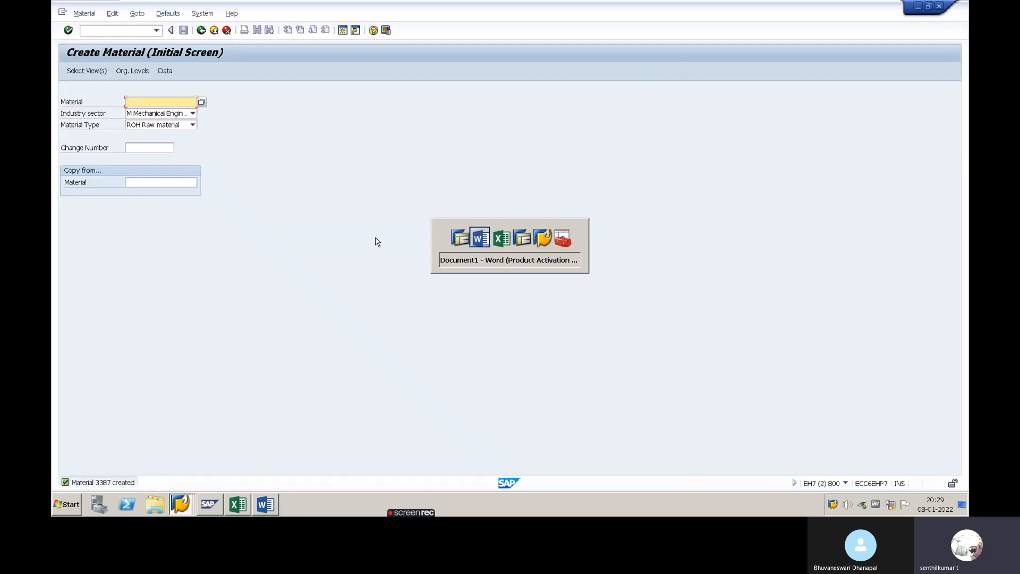
pyautogui.moveTo(391, 292); pyautogui.dragTo(296, 297)
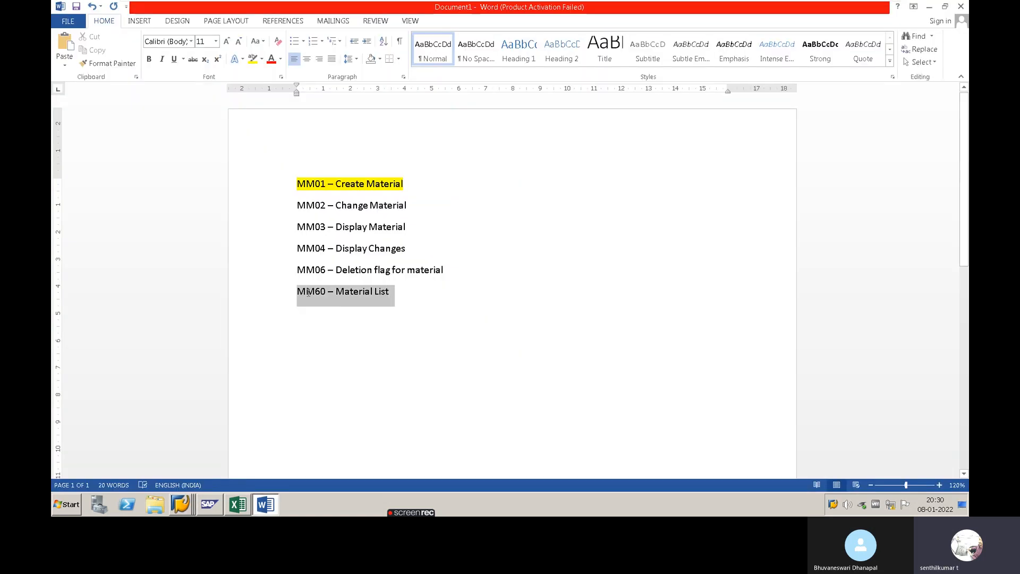
pyautogui.hotkey('alt', 'Tab')
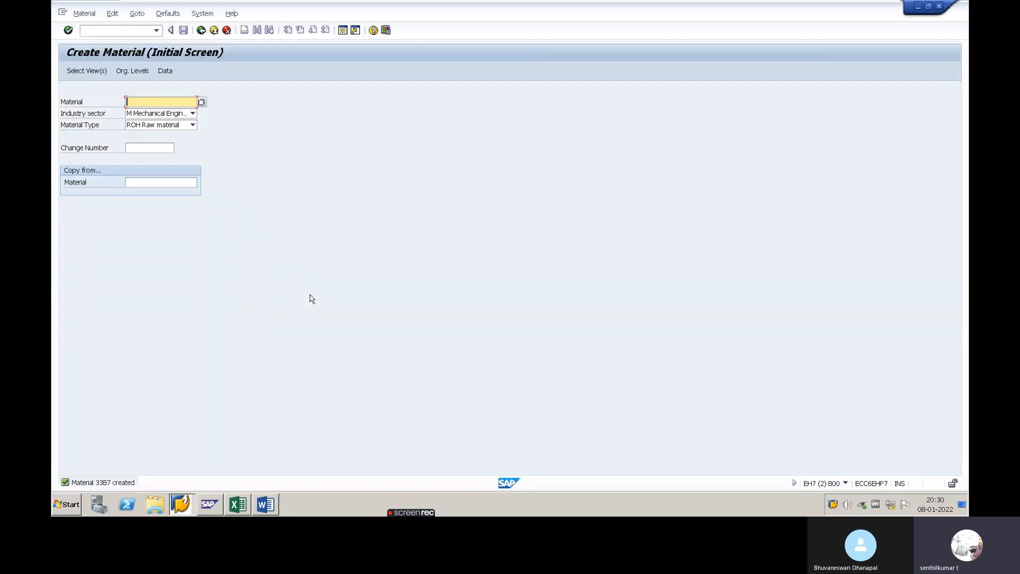
pyautogui.click(200, 30)
pyautogui.write('MM60')
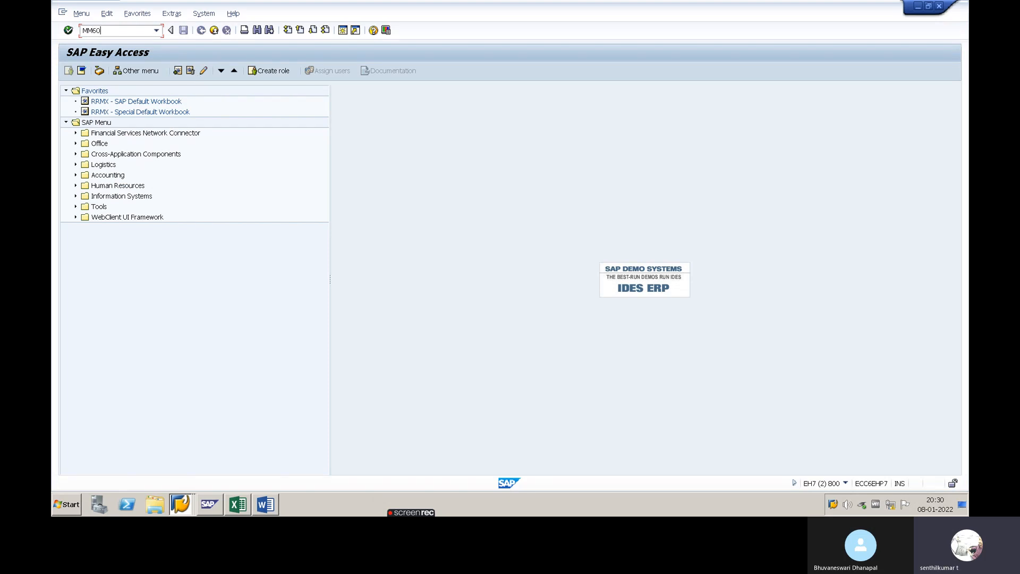
pyautogui.press('Return')
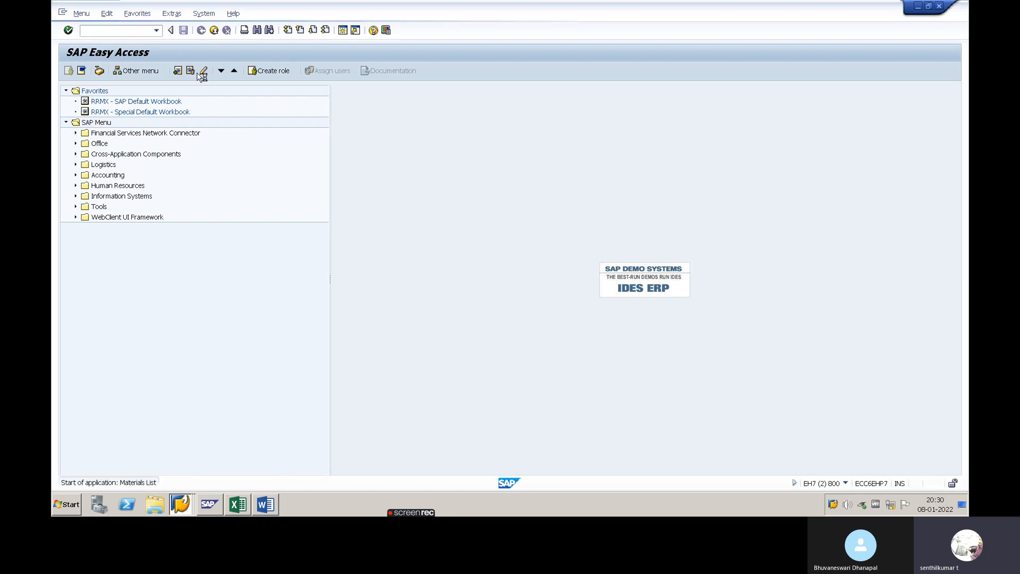
# Clear the material number, restrict the materials list to plant SKP1 and execute the report
pyautogui.moveTo(180, 102); pyautogui.dragTo(161, 102)
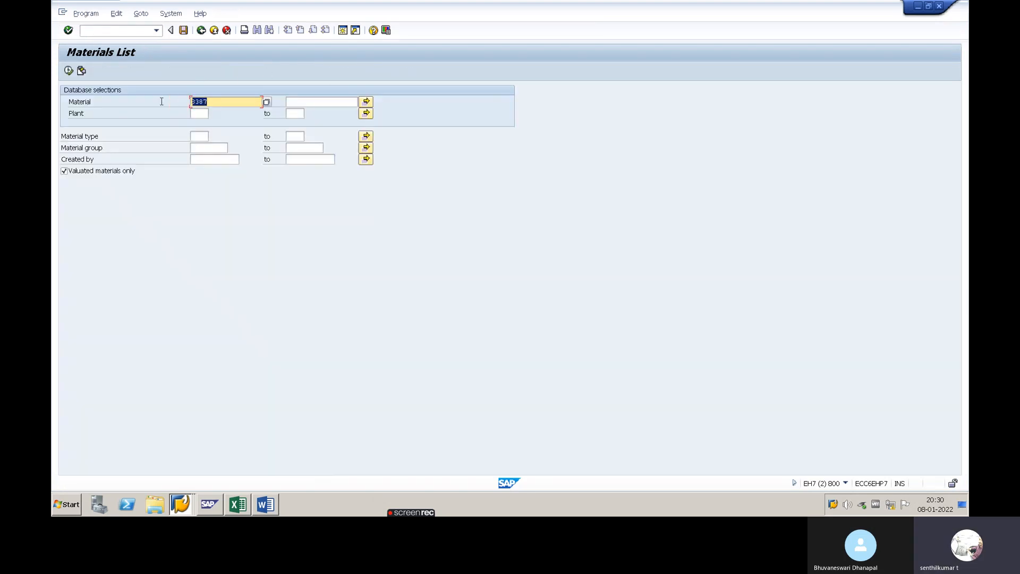
pyautogui.press('BackSpace')
pyautogui.click(173, 111)
pyautogui.click(199, 115)
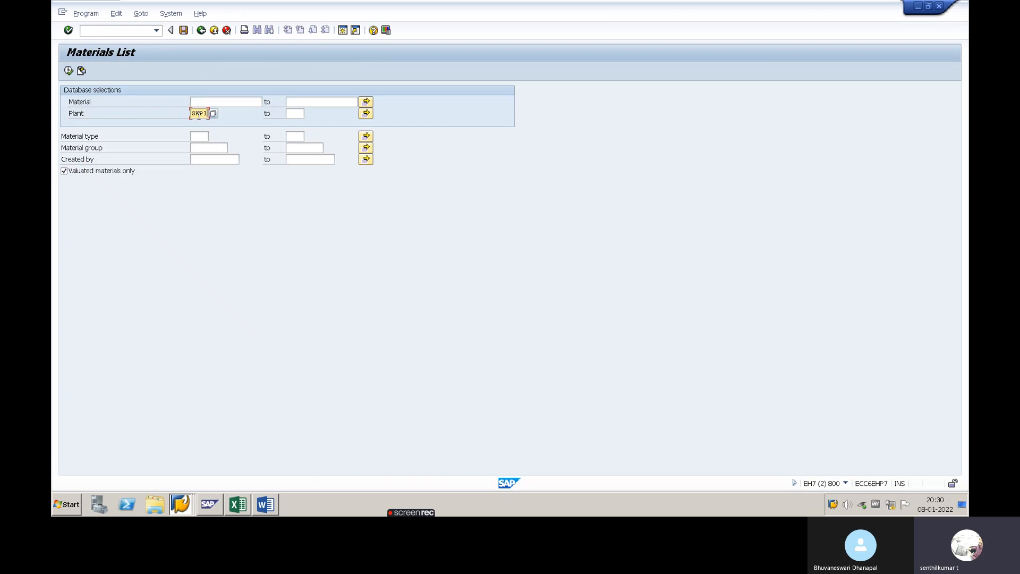
pyautogui.click(69, 71)
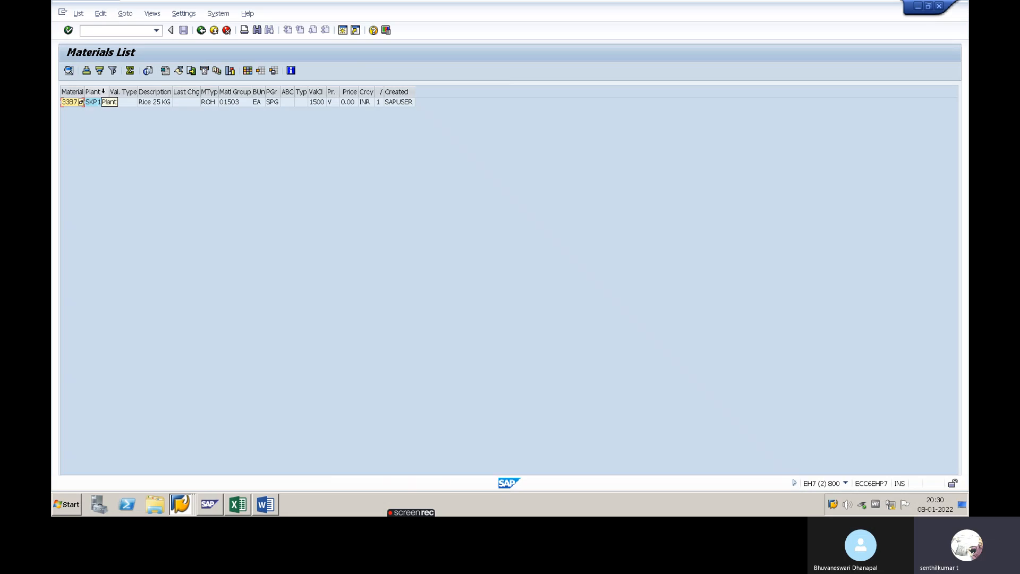
# Examine the material number, plant, description, material type and material group in the materials list, widening the narrow columns
pyautogui.click(97, 104)
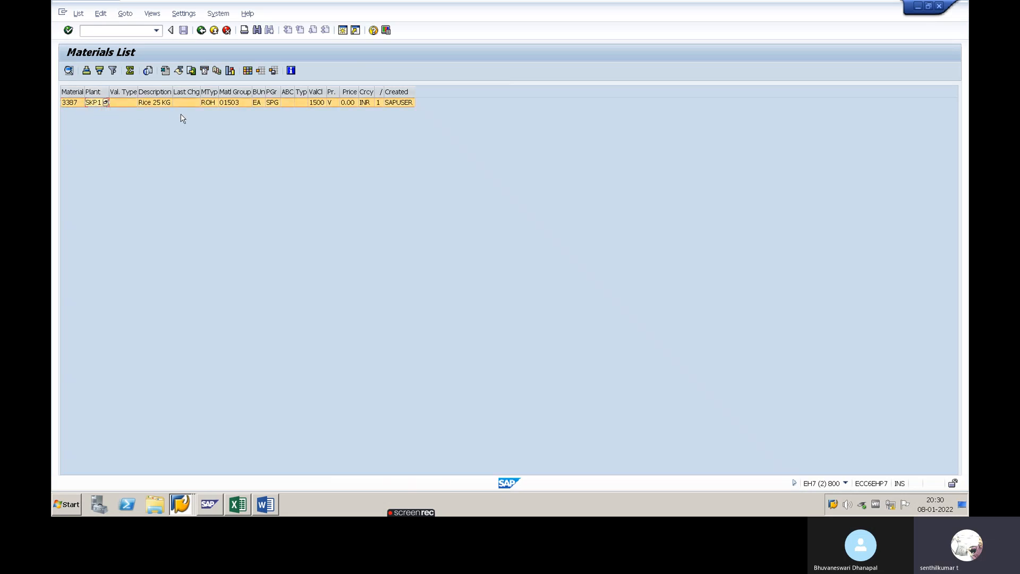
pyautogui.click(73, 105)
pyautogui.moveTo(85, 91); pyautogui.dragTo(91, 91)
pyautogui.click(101, 105)
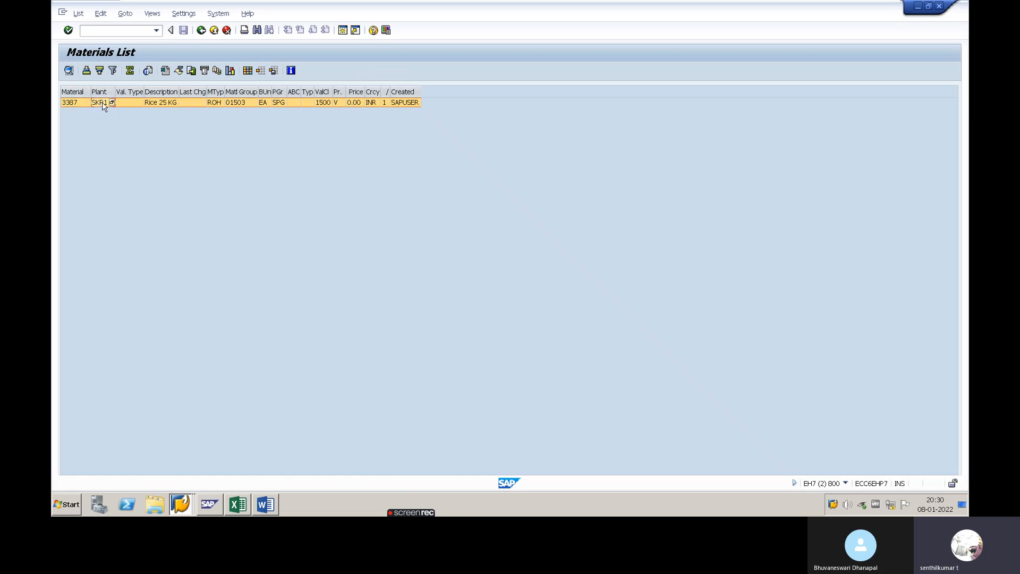
pyautogui.moveTo(177, 93); pyautogui.dragTo(247, 92)
pyautogui.click(169, 105)
pyautogui.click(237, 105)
pyautogui.click(262, 104)
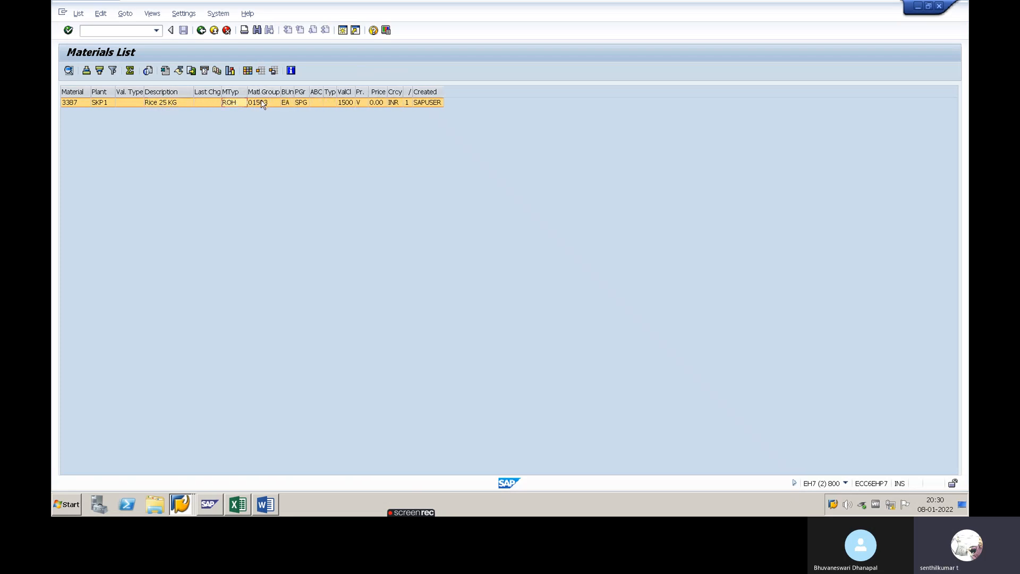
# Examine the base unit, purchasing group, valuation class, price control, price unit and creator of the listed material, widening the base unit column
pyautogui.moveTo(294, 91); pyautogui.dragTo(299, 91)
pyautogui.click(286, 106)
pyautogui.click(310, 105)
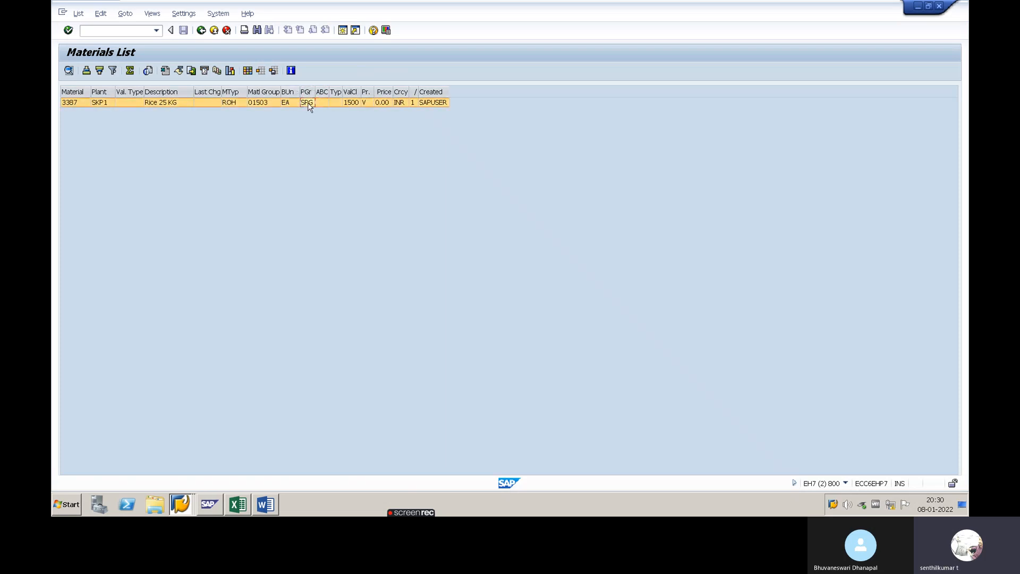
pyautogui.click(353, 104)
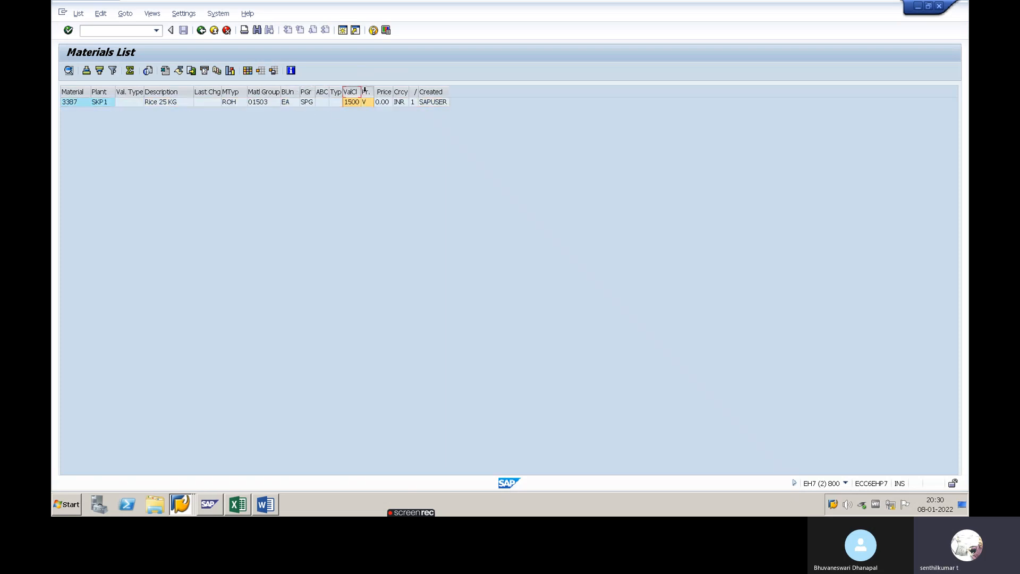
pyautogui.click(364, 104)
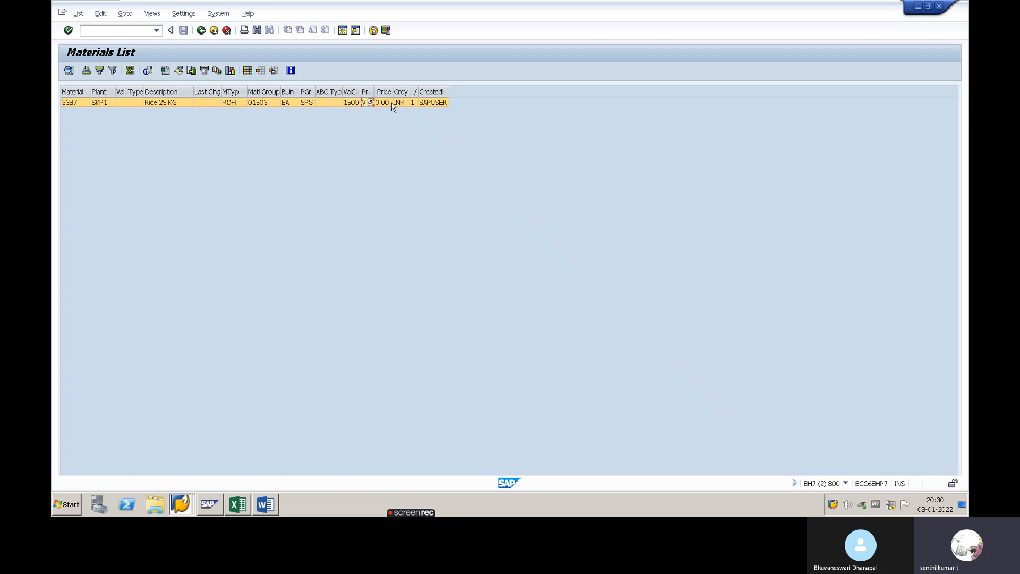
pyautogui.click(413, 104)
pyautogui.click(441, 92)
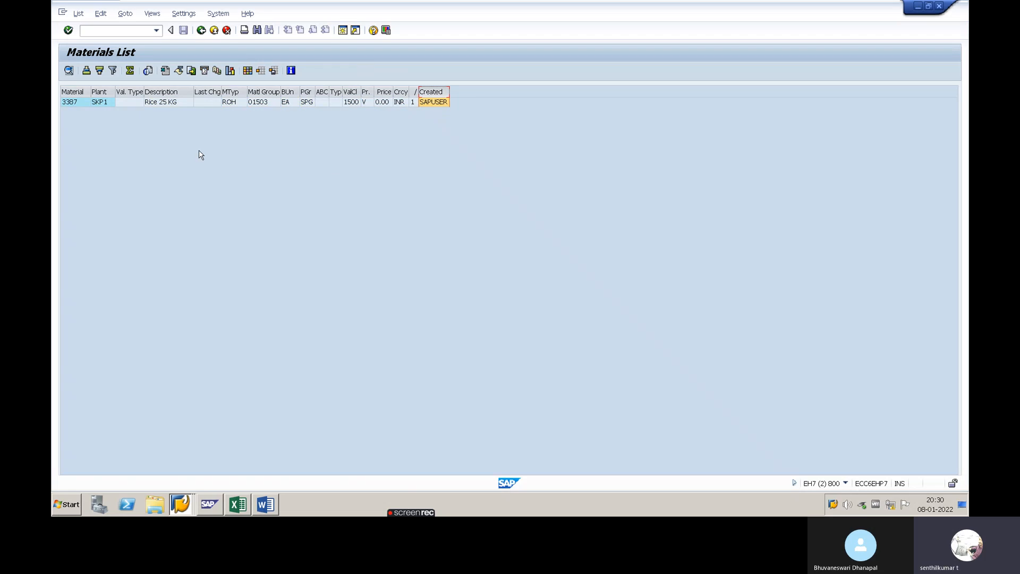
pyautogui.click(431, 103)
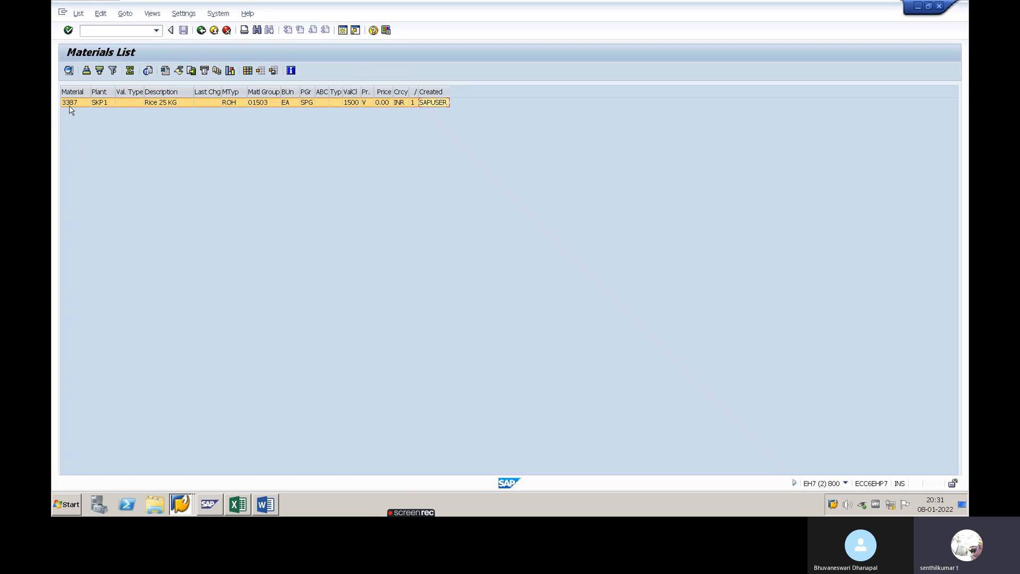
# Highlight the MM60 – Material List line in yellow in the Word document and return to the SAP materials list
pyautogui.hotkey('alt', 'Tab')
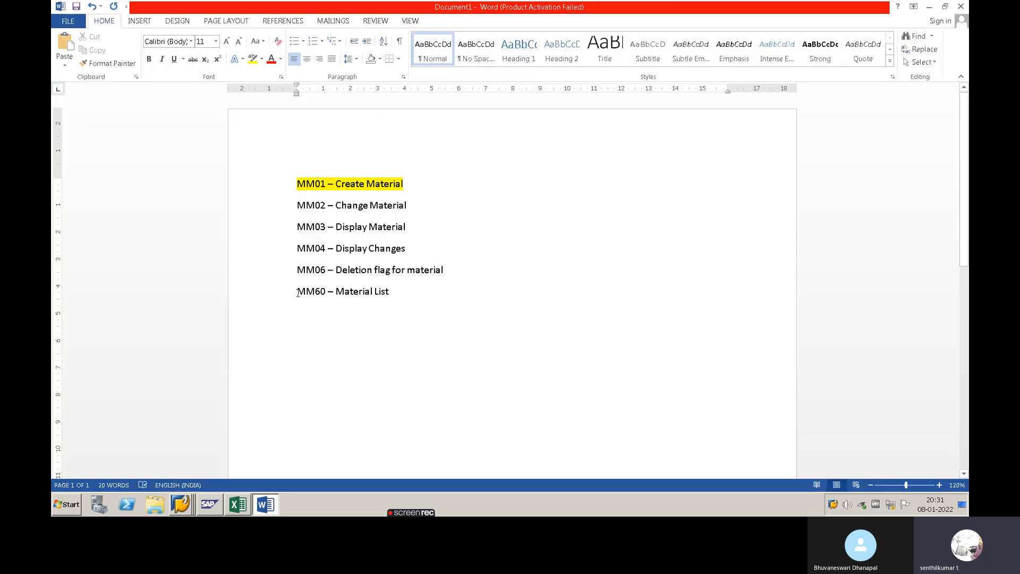
pyautogui.moveTo(298, 292); pyautogui.dragTo(386, 294)
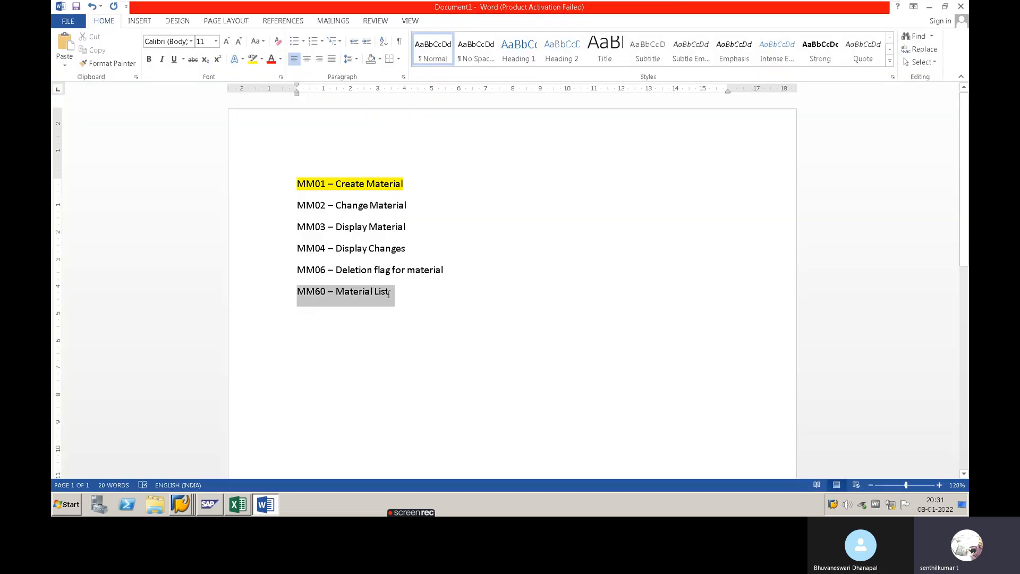
pyautogui.click(253, 58)
pyautogui.press('Right')
pyautogui.hotkey('alt', 'Tab')
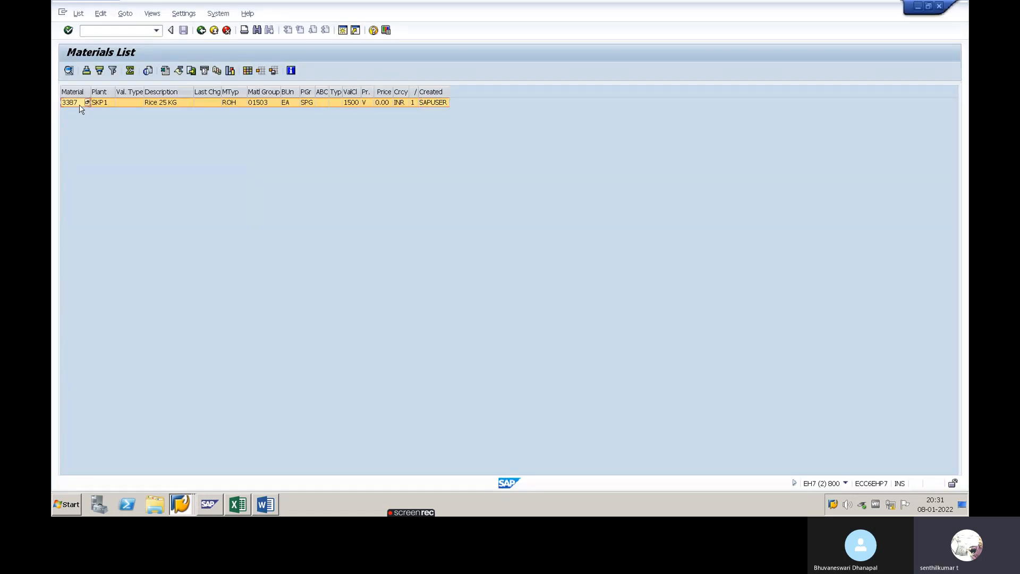
# Check the listed material number and start transaction MM02 in a new SAP session
pyautogui.click(80, 105)
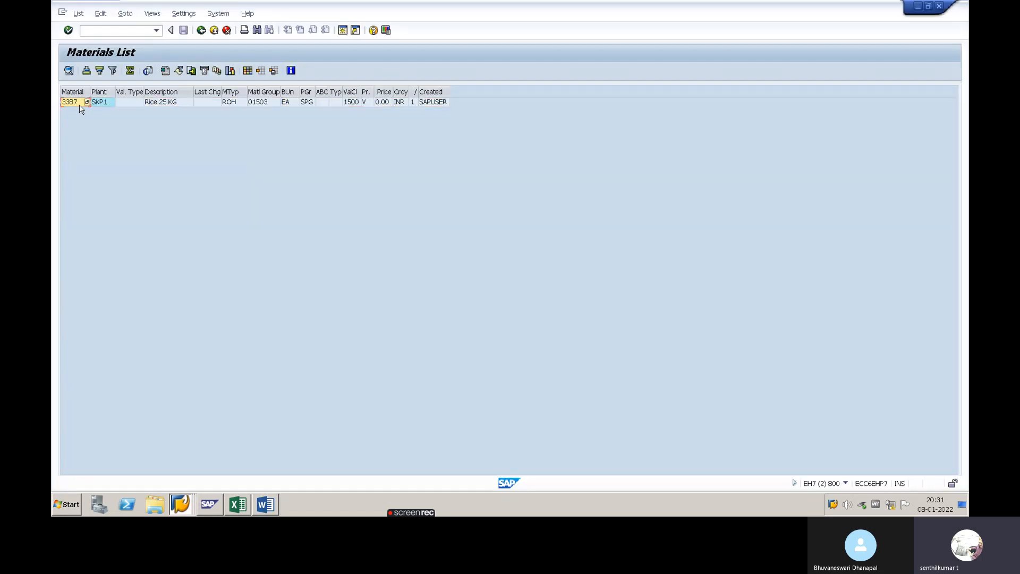
pyautogui.hotkey('ctrl', 'n')
pyautogui.write('MM02')
pyautogui.press('Return')
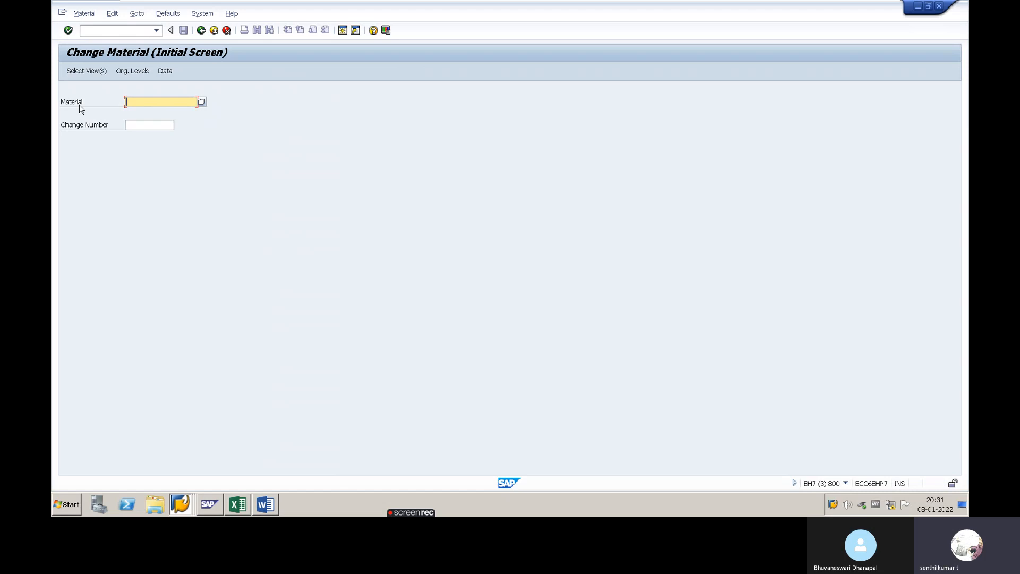
# Enter material 3387 for changing and accept the preselected Basic Data 1, Purchasing, General Plant Data / Storage 1 and Accounting 1 views
pyautogui.write('3387')
pyautogui.press('Return')
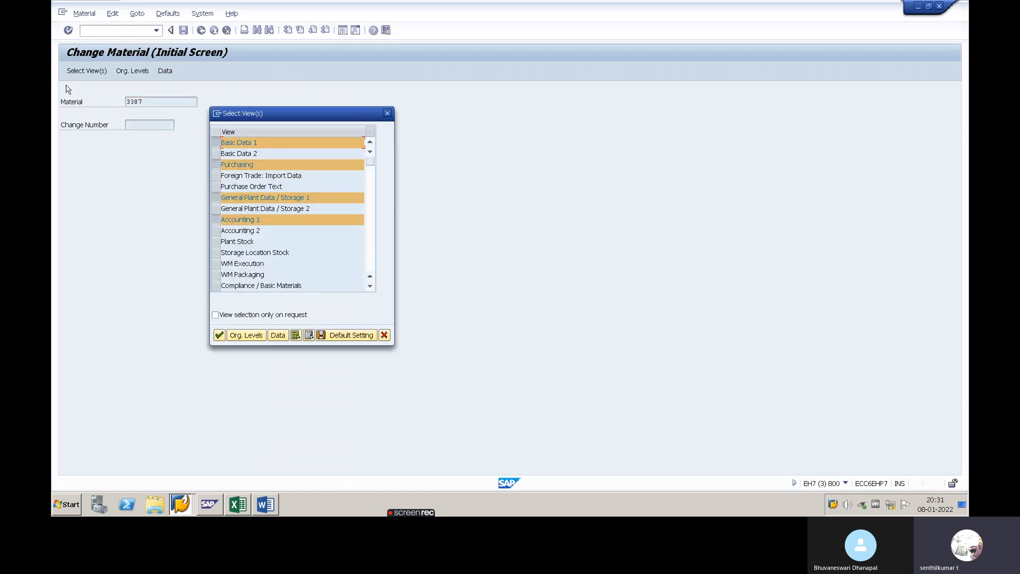
pyautogui.click(386, 113)
pyautogui.click(159, 100)
pyautogui.press('Return')
pyautogui.click(219, 335)
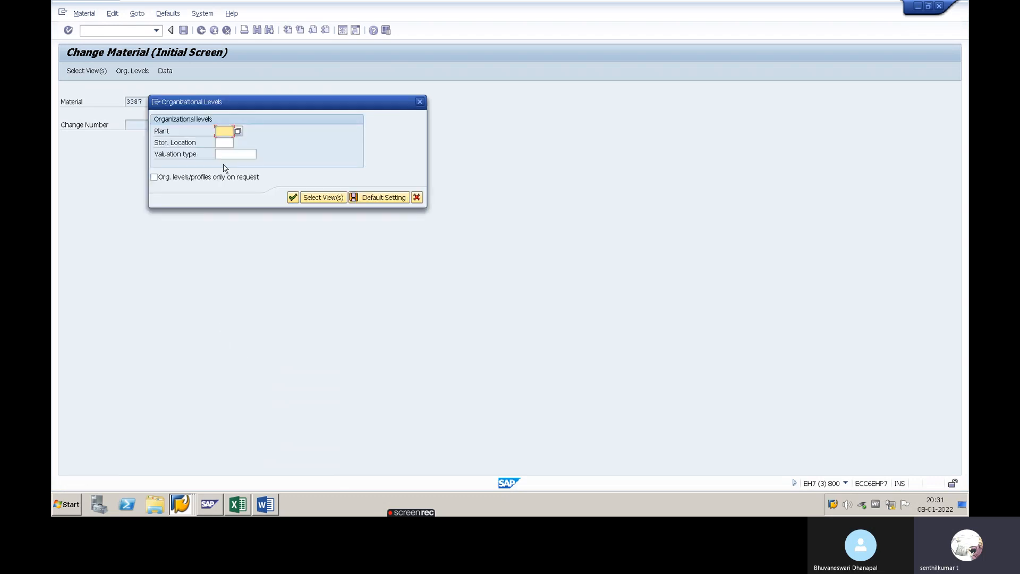
# Set plant SKP1 and storage location 1000 as the default organizational levels and open the material for changing
pyautogui.write('SKP1')
pyautogui.press('Tab')
pyautogui.write('1000')
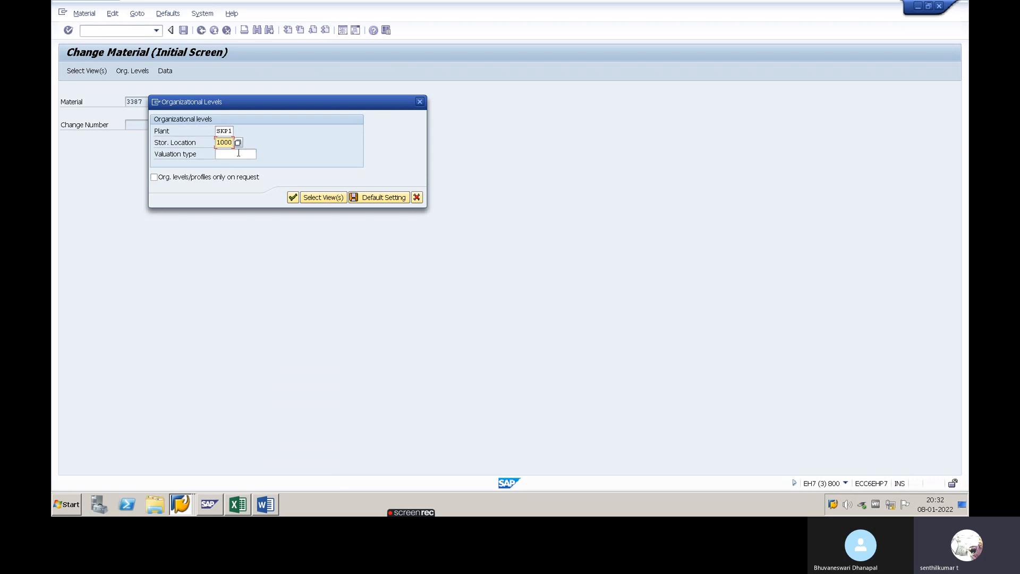
pyautogui.click(370, 198)
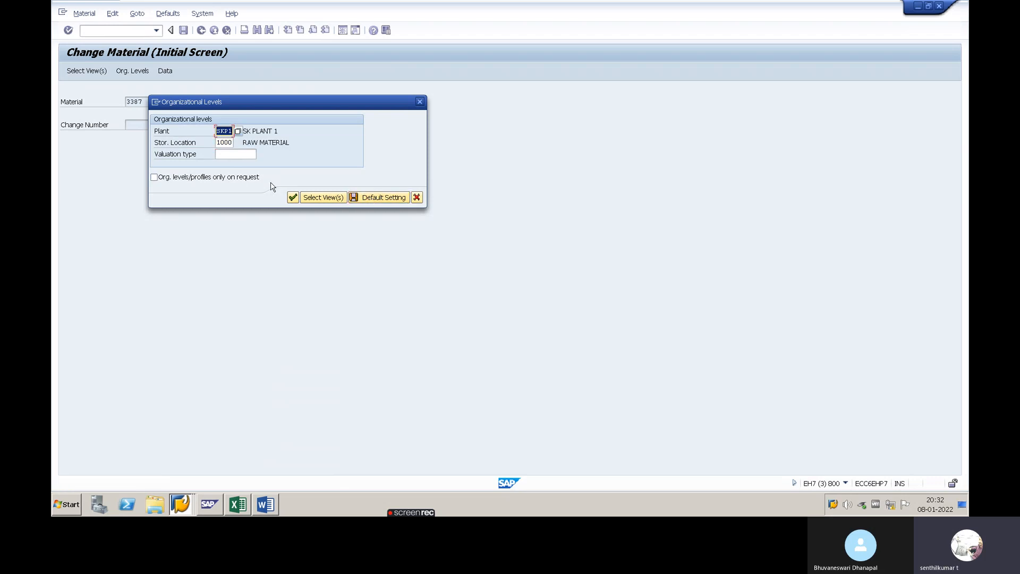
pyautogui.click(292, 198)
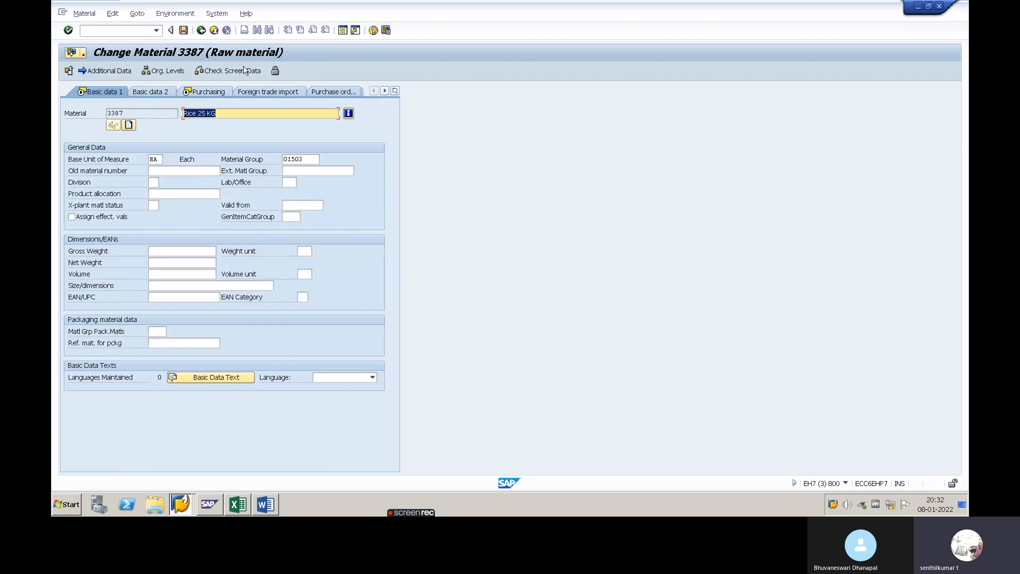
# Change the material description to Rice 10 KG in the basic data and continue to the purchasing view
pyautogui.click(202, 113)
pyautogui.press('Delete')
pyautogui.press('BackSpace')
pyautogui.write('10')
pyautogui.click(251, 110)
pyautogui.press('Return')
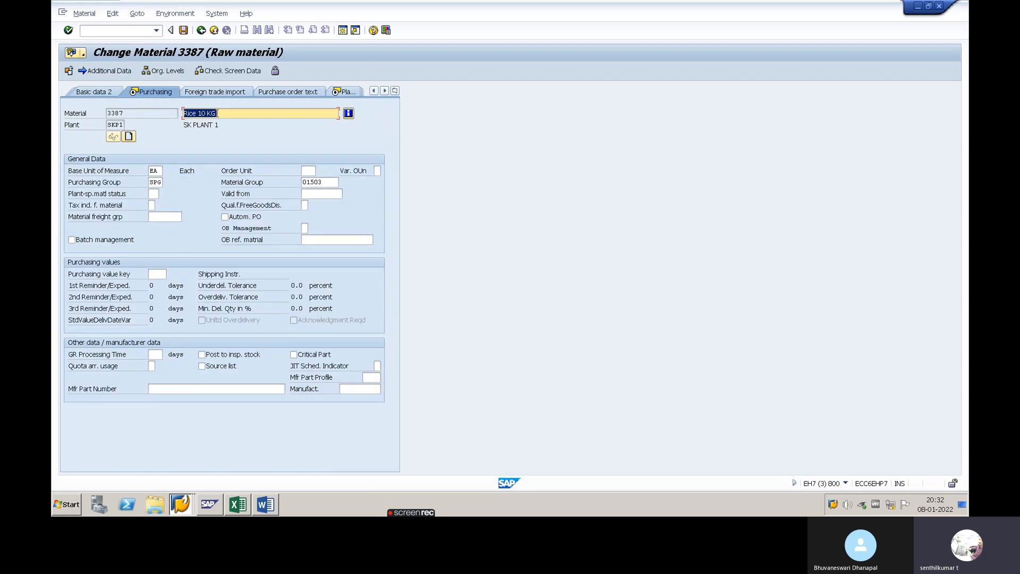
# Go through the plant data and accounting views of the material and save the changes
pyautogui.press('Return')
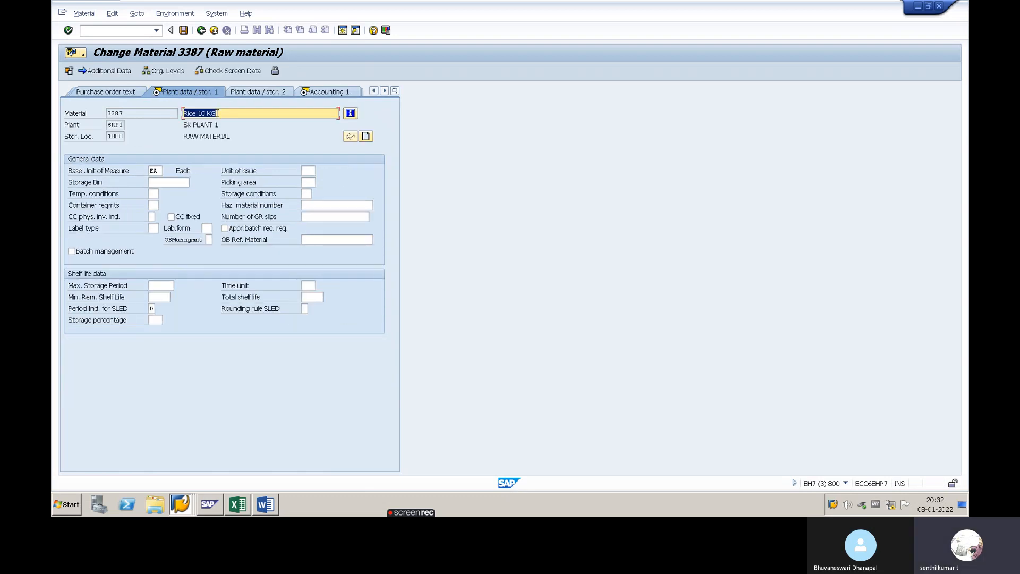
pyautogui.click(395, 91)
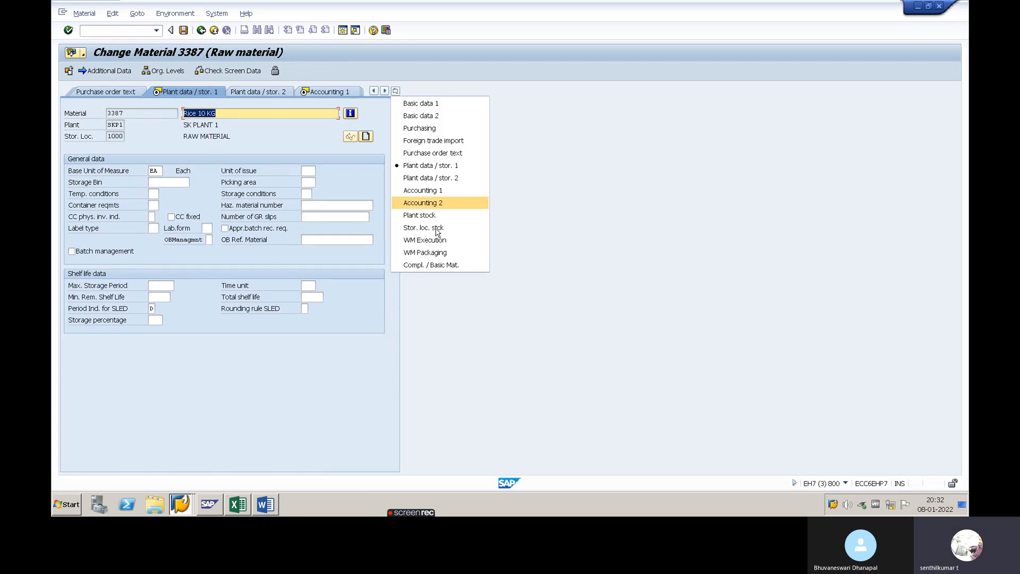
pyautogui.click(227, 111)
pyautogui.press('Return')
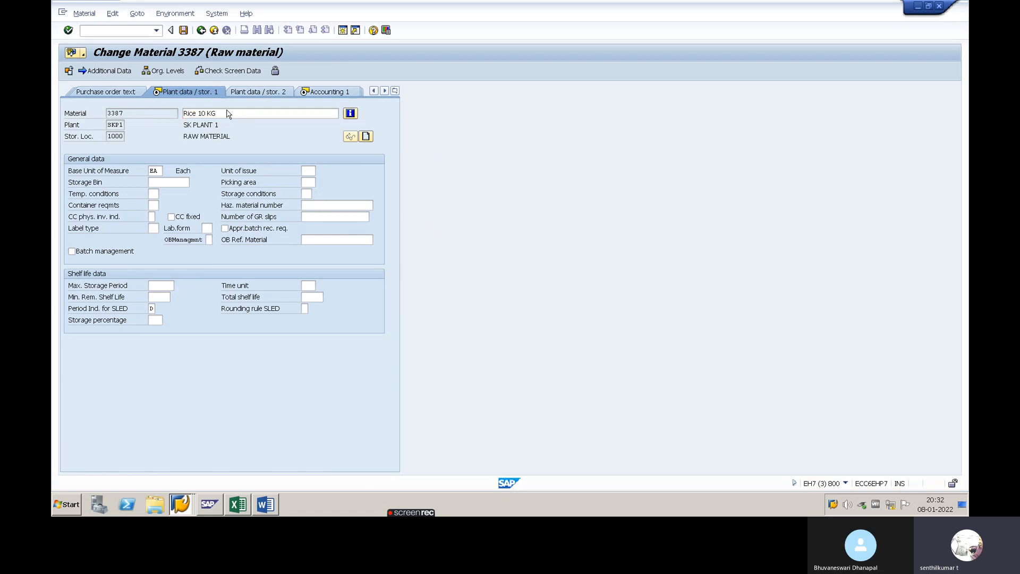
pyautogui.press('Return')
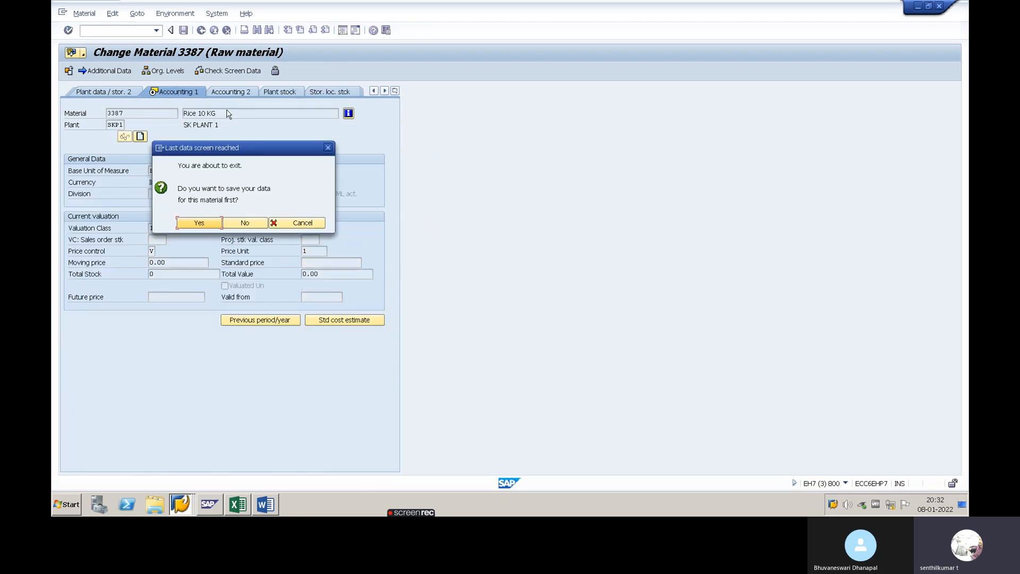
pyautogui.click(199, 222)
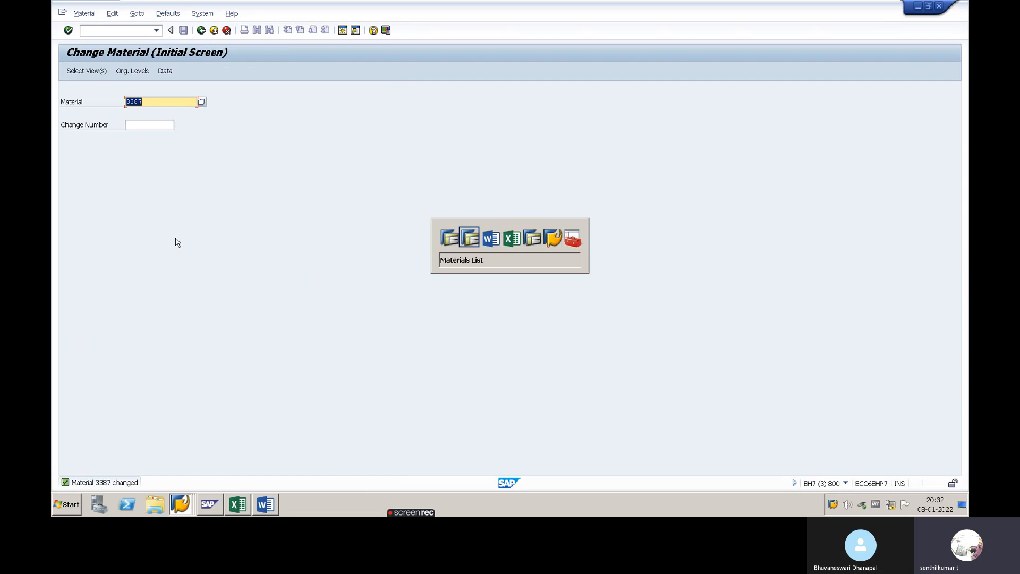
# Return to the MM60 session, rerun the materials list for material 3387 in plant SKP1 and check its description
pyautogui.hotkey('alt', 'Tab')
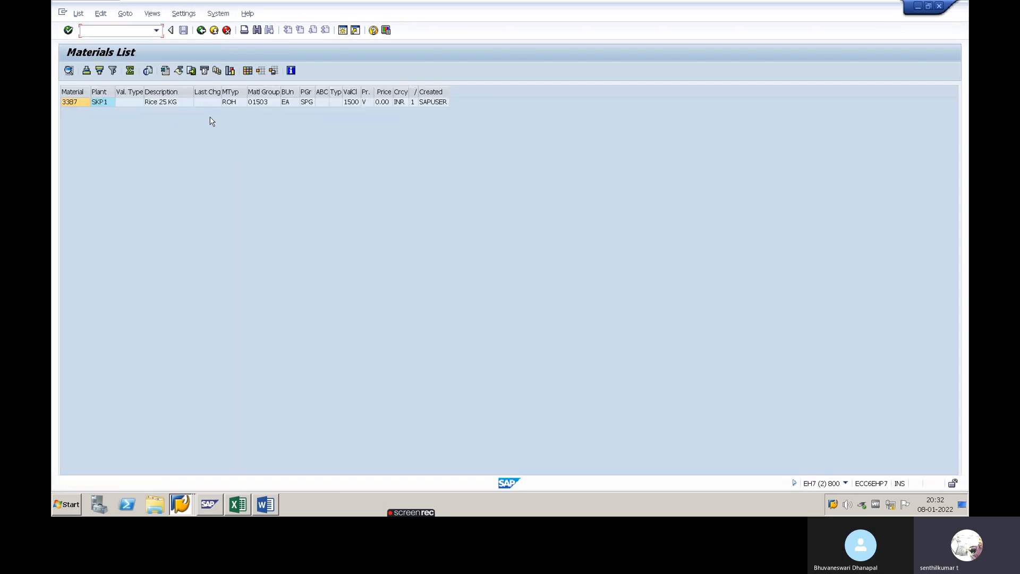
pyautogui.press('F3')
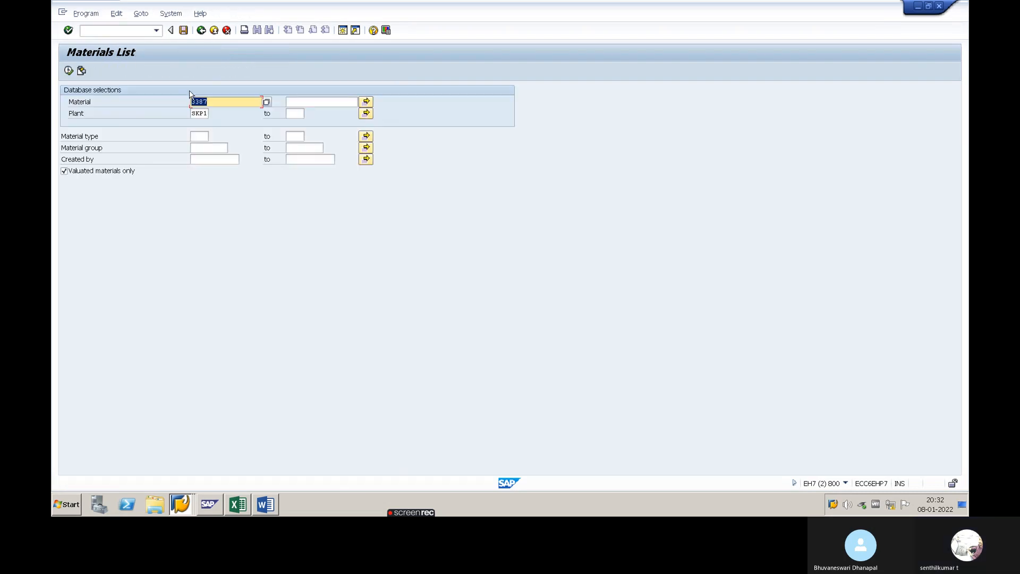
pyautogui.click(190, 97)
pyautogui.press('F8')
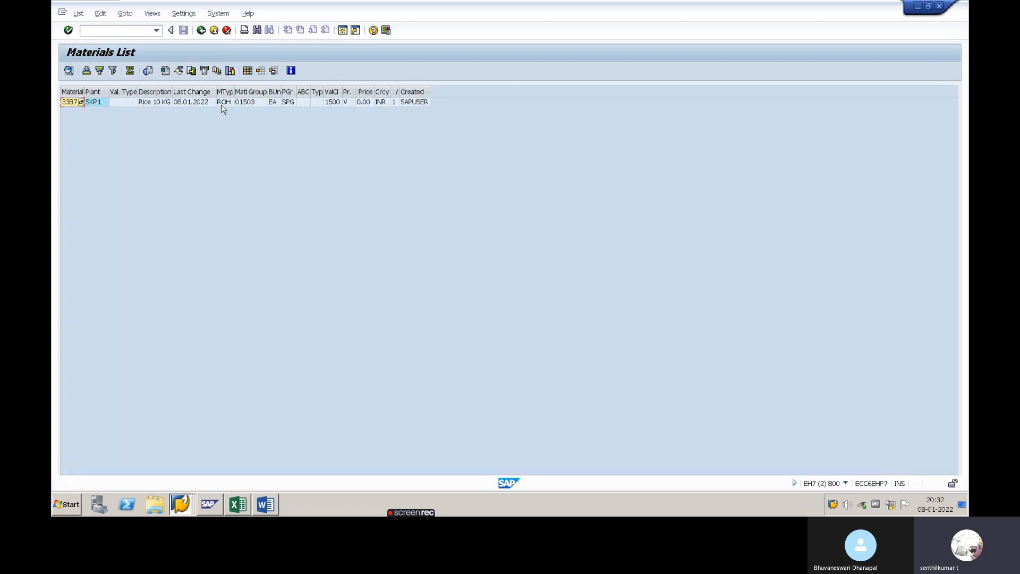
pyautogui.click(144, 106)
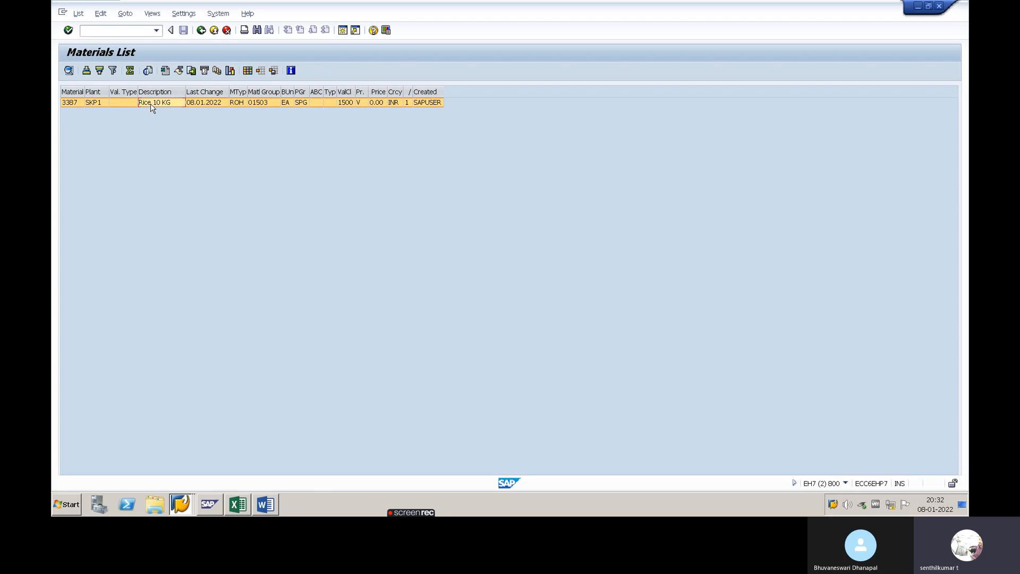
# Switch to Word and highlight the MM02 – Change Material line in yellow
pyautogui.hotkey('alt', 'Tab')
pyautogui.hotkey('alt', 'Tab')
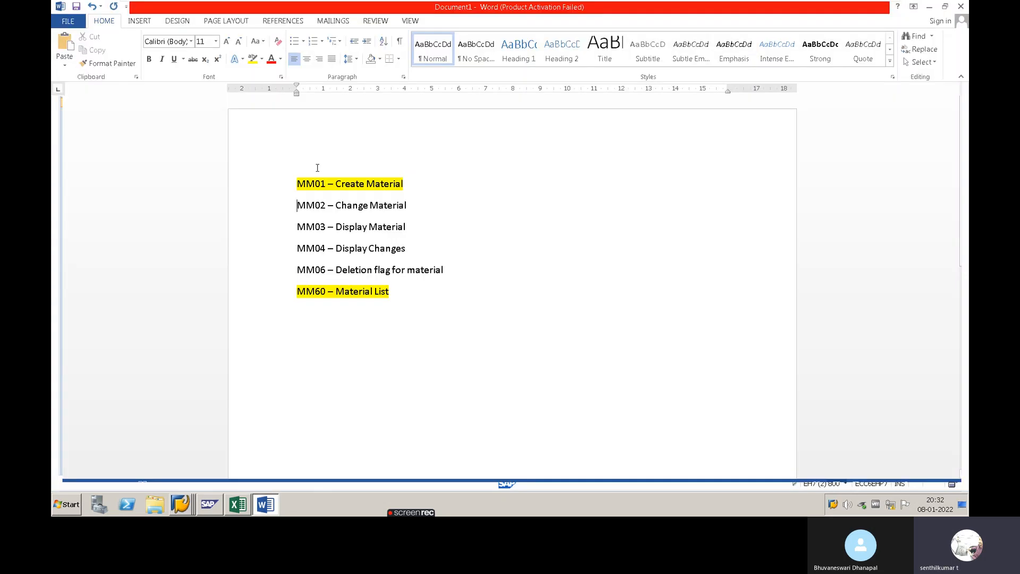
pyautogui.hotkey('shift', 'End')
pyautogui.click(253, 59)
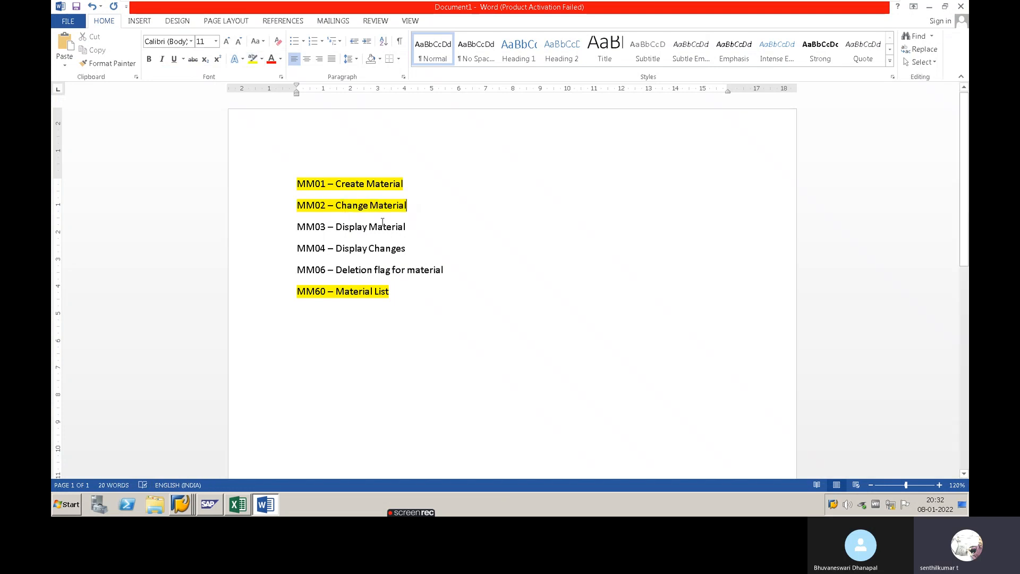
# Check the MM03 line in the Word list and the material number in SAP, and return to the Change Material session
pyautogui.press('Down')
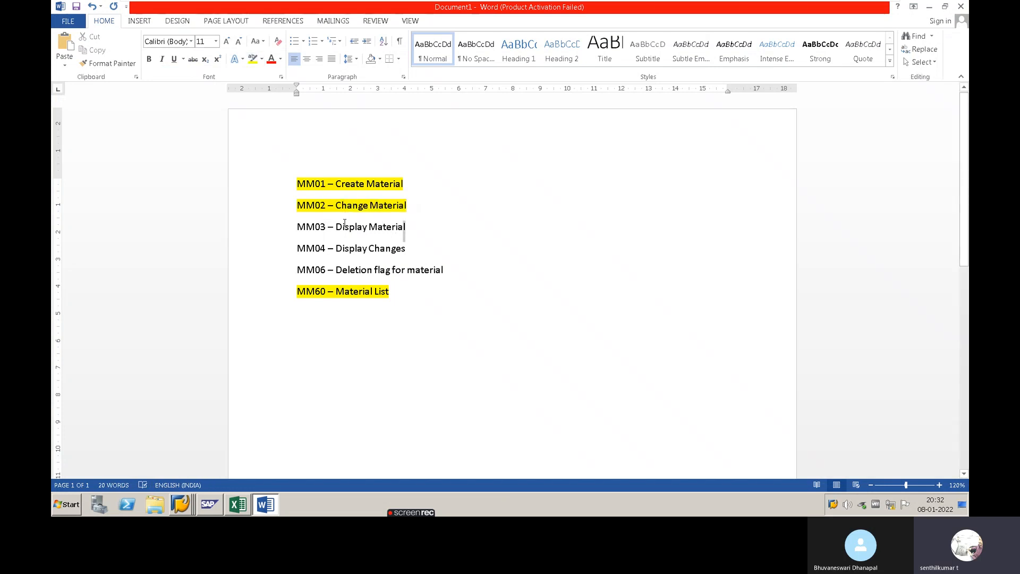
pyautogui.keyDown('shift'); pyautogui.click(307, 224); pyautogui.keyUp('shift')
pyautogui.hotkey('alt', 'Tab')
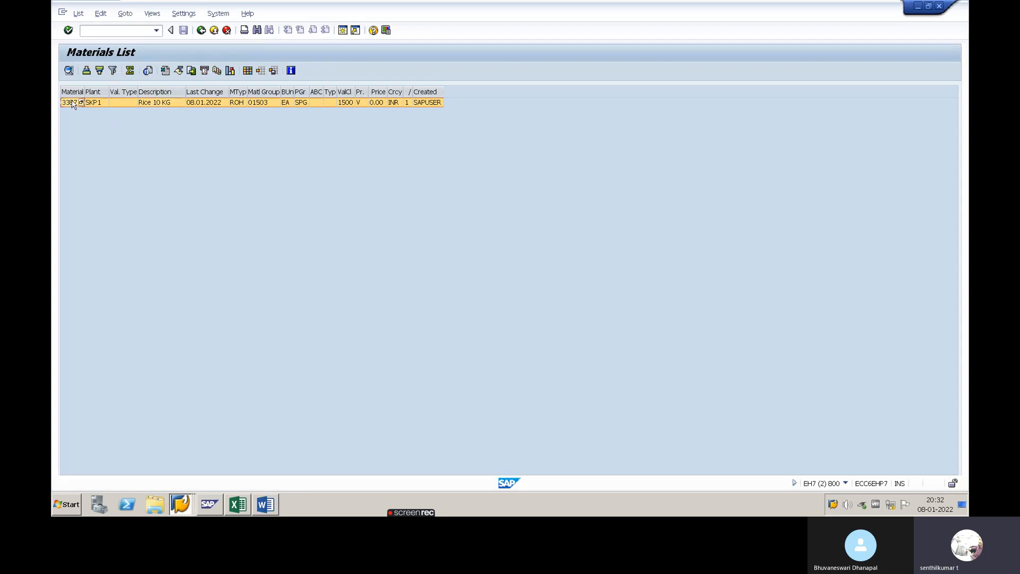
pyautogui.click(73, 103)
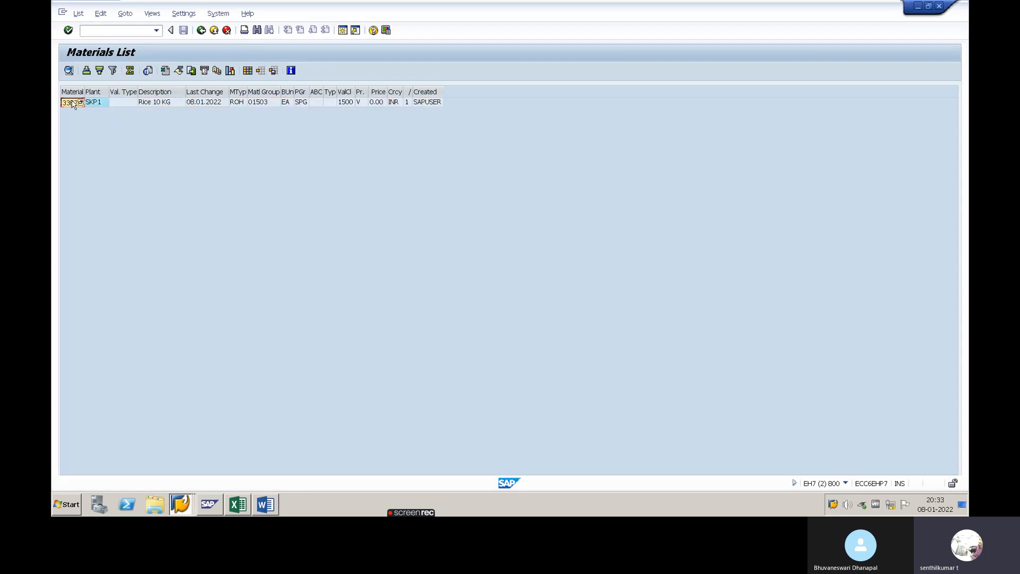
pyautogui.hotkey('alt', 'Tab')
pyautogui.hotkey('alt', 'Tab')
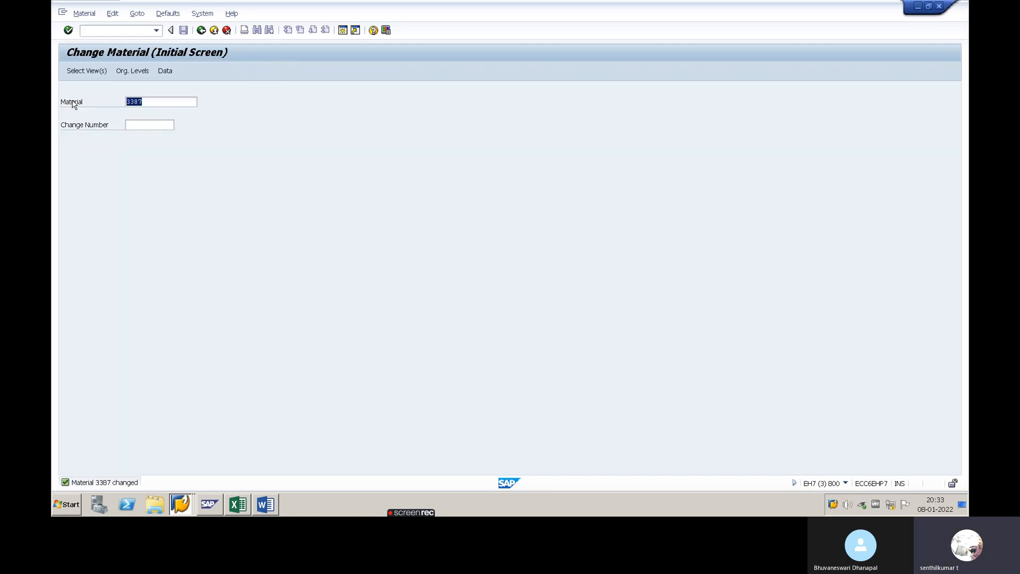
# Leave Change Material, start transaction MM03 and enter material 3387 for display
pyautogui.press('F3')
pyautogui.write('MM03')
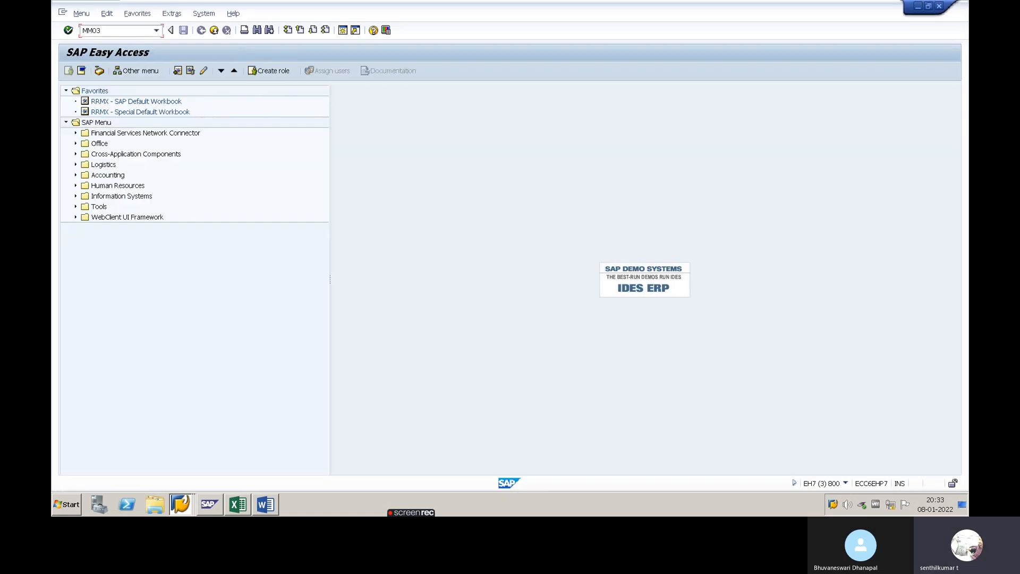
pyautogui.press('Return')
pyautogui.write('3387')
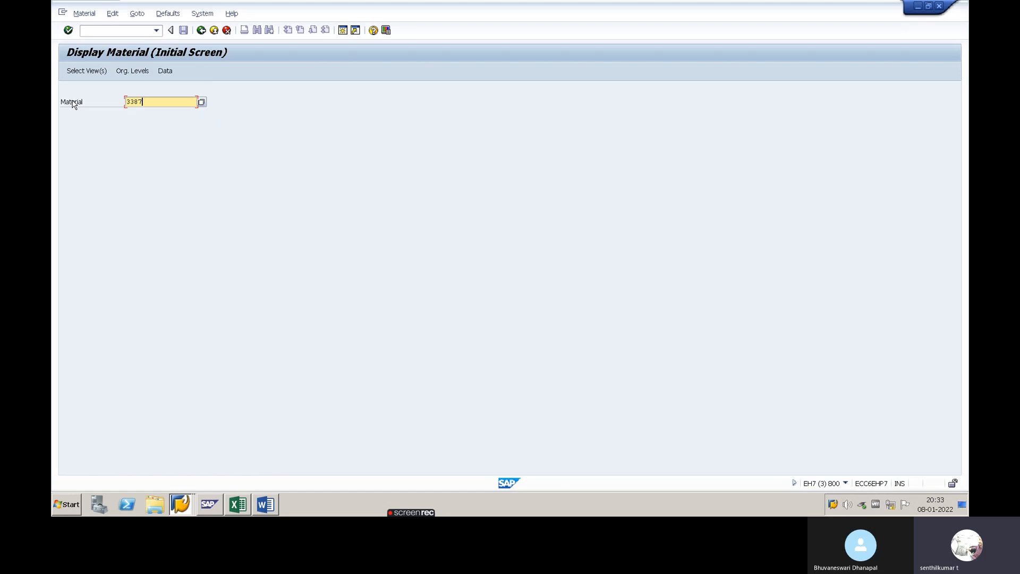
pyautogui.press('Return')
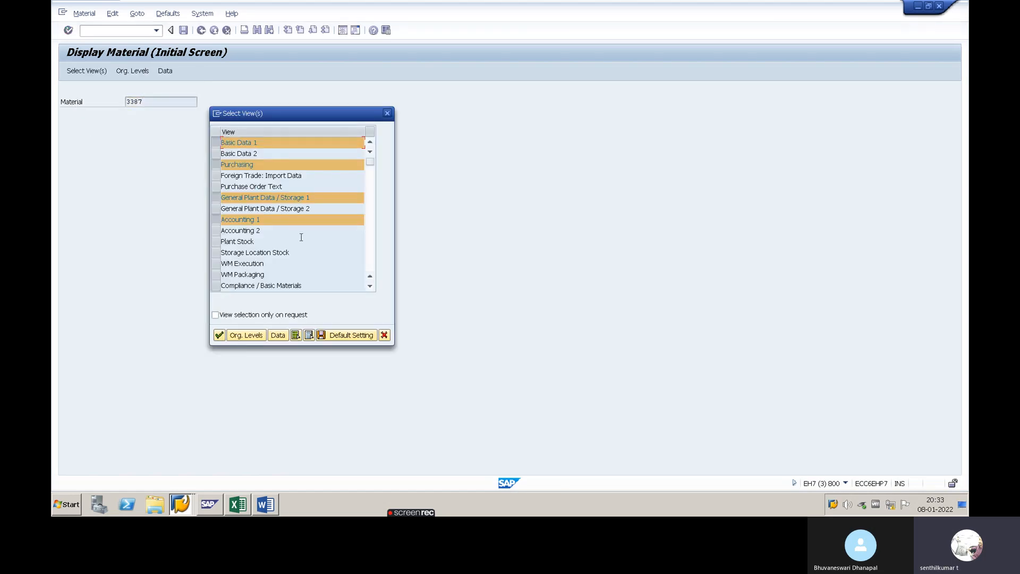
# Keep the selected views, check plant SKP1 and storage location 1000, and open the material for display
pyautogui.click(247, 339)
pyautogui.click(220, 132)
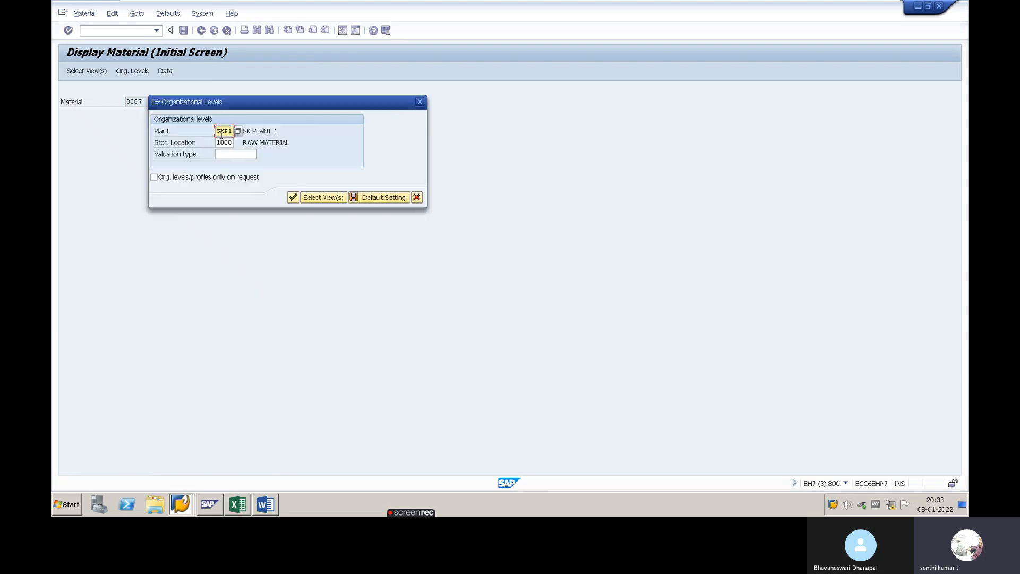
pyautogui.click(221, 143)
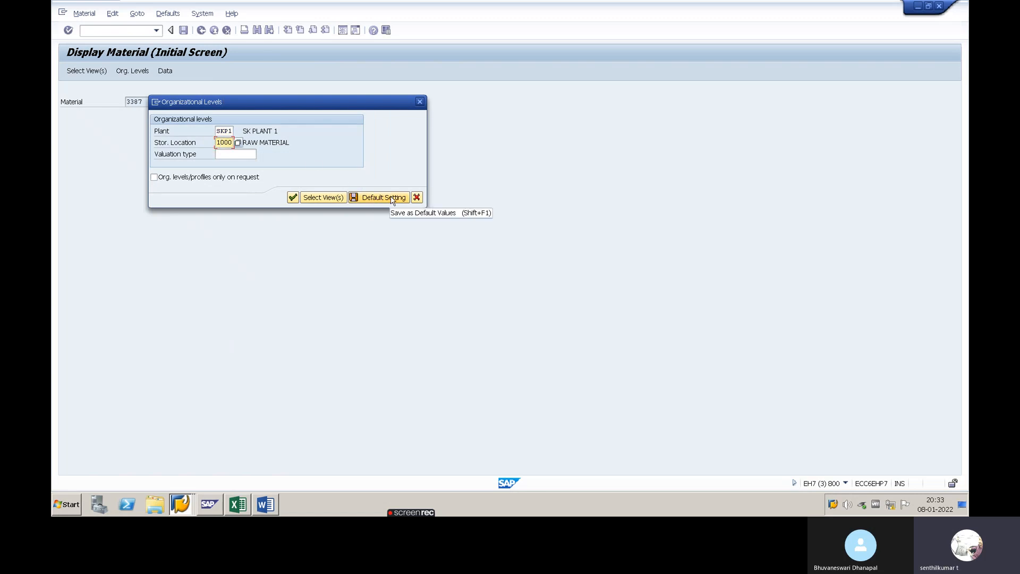
pyautogui.press('Return')
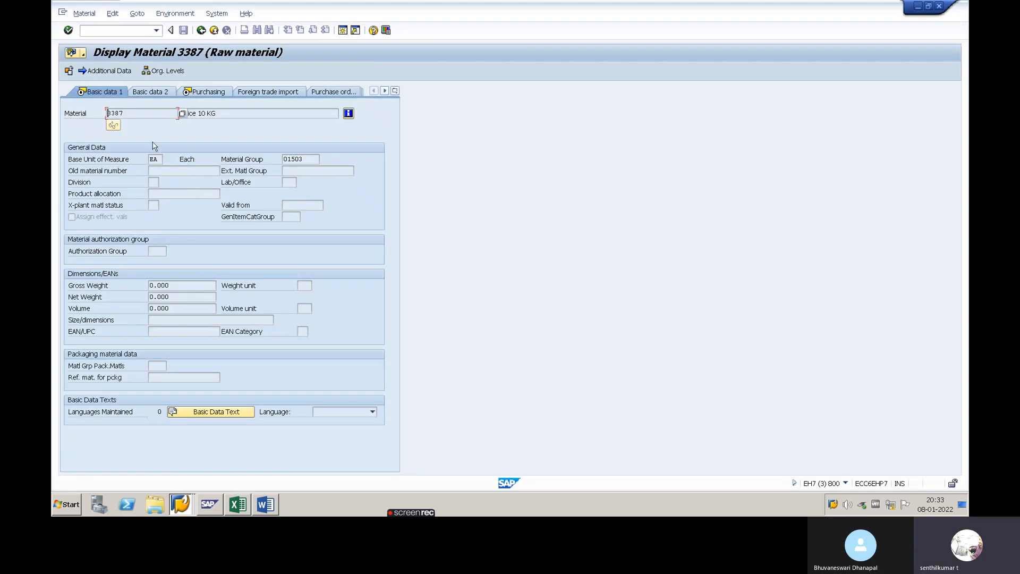
# Examine the displayed material's description, material group and base unit, and its purchasing, plant data and accounting views
pyautogui.moveTo(228, 111); pyautogui.dragTo(159, 108)
pyautogui.click(292, 159)
pyautogui.click(152, 160)
pyautogui.click(166, 161)
pyautogui.press('Return')
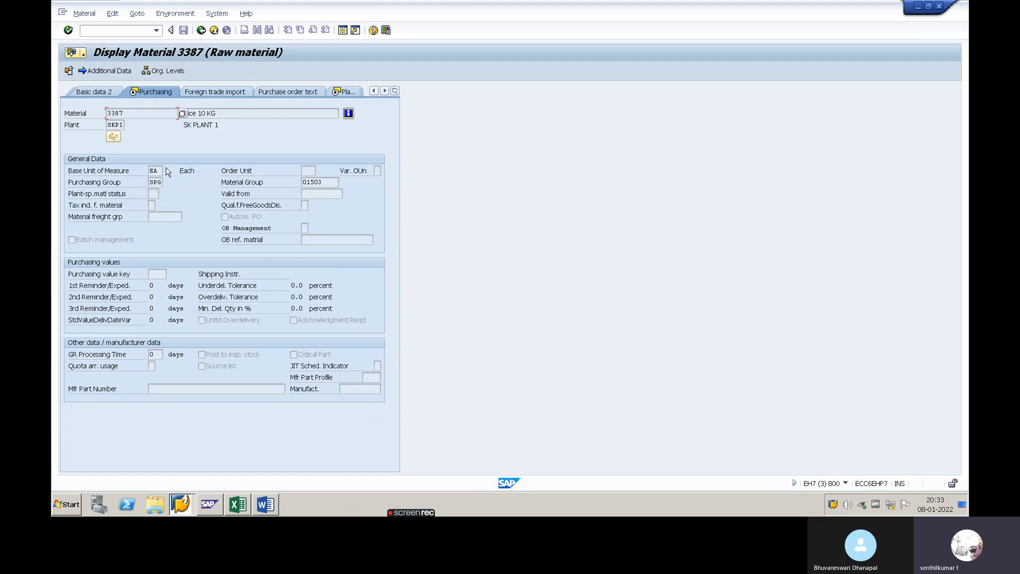
pyautogui.press('Return')
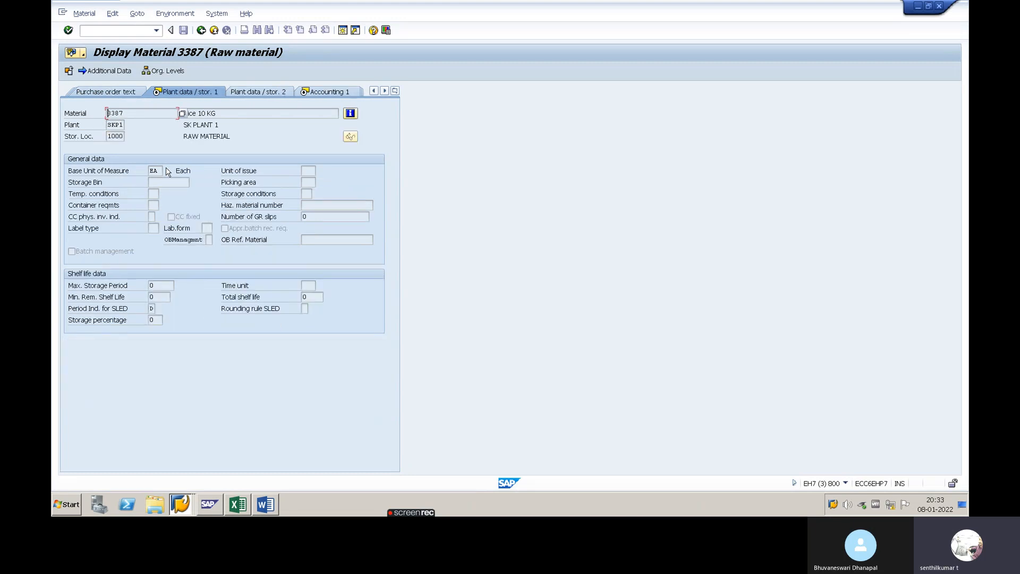
pyautogui.press('Return')
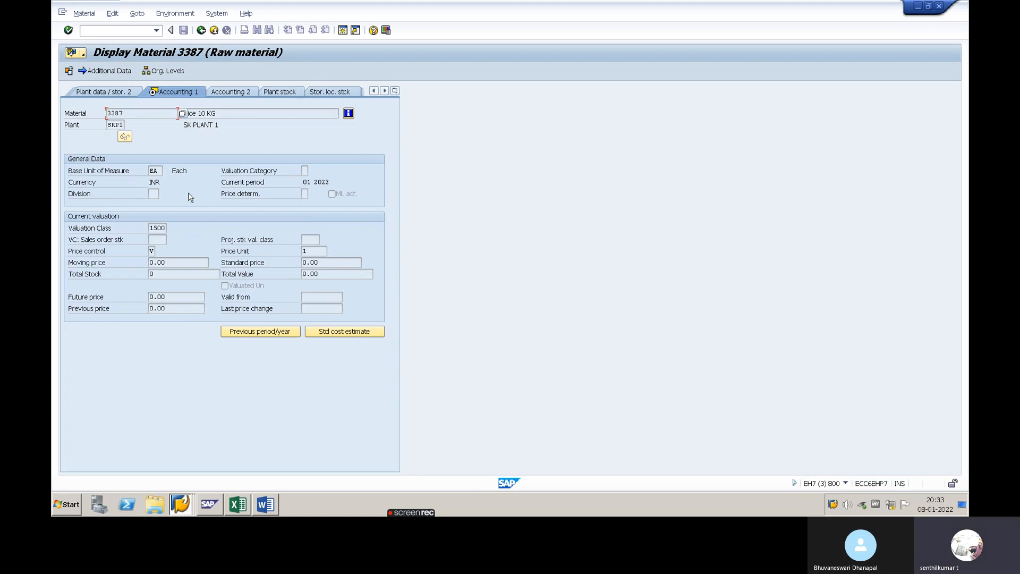
# Reopen material 3387 for display with the same selected views and list all its change documents
pyautogui.press('Return')
pyautogui.press('Return')
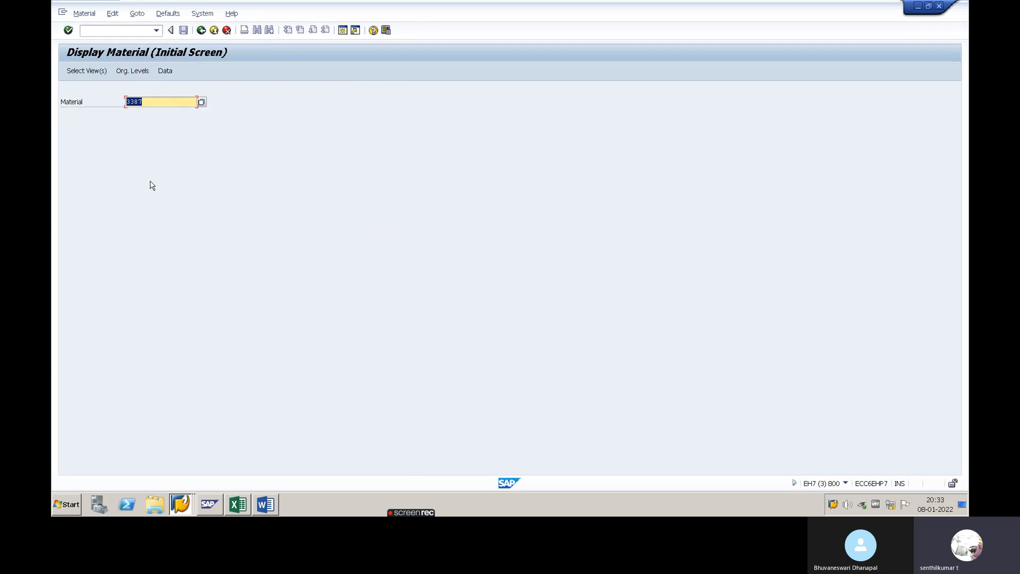
pyautogui.press('Return')
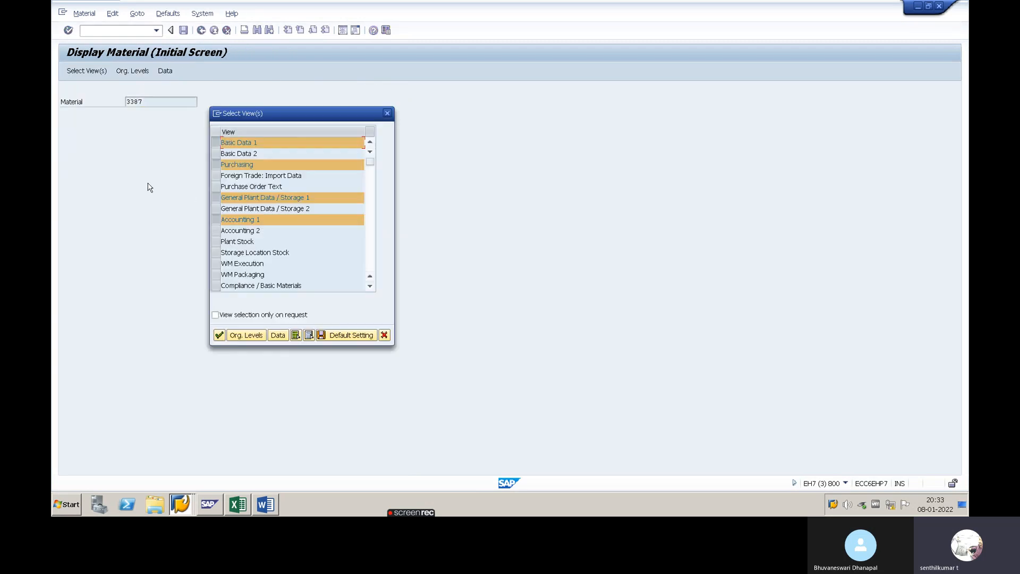
pyautogui.press('Return')
pyautogui.press('Return')
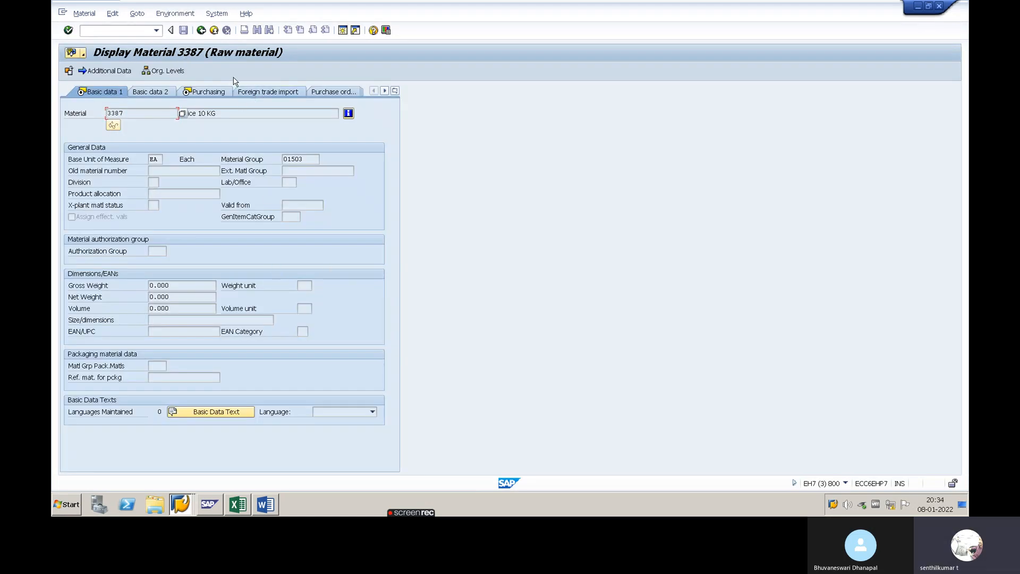
pyautogui.click(176, 18)
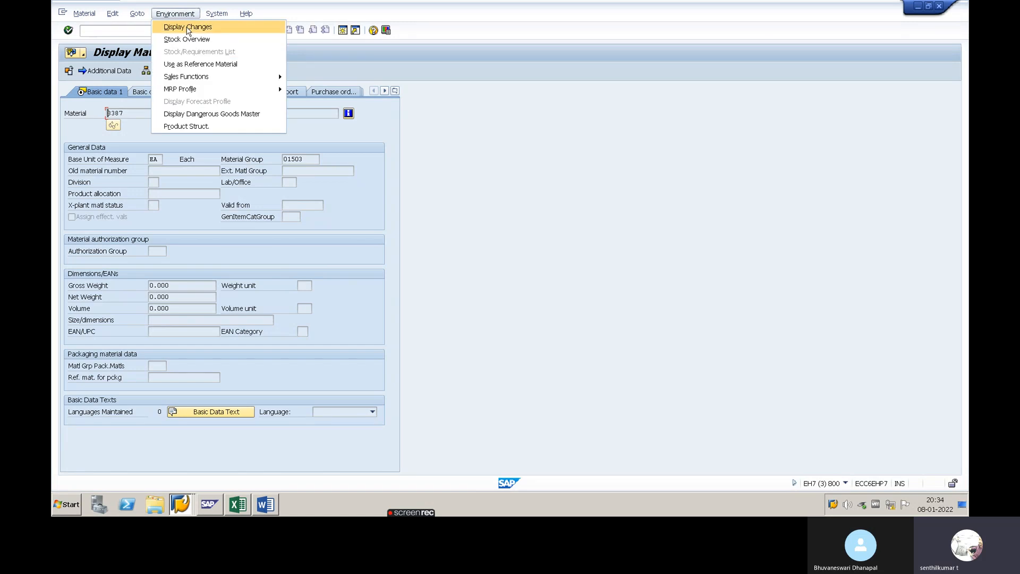
pyautogui.click(187, 28)
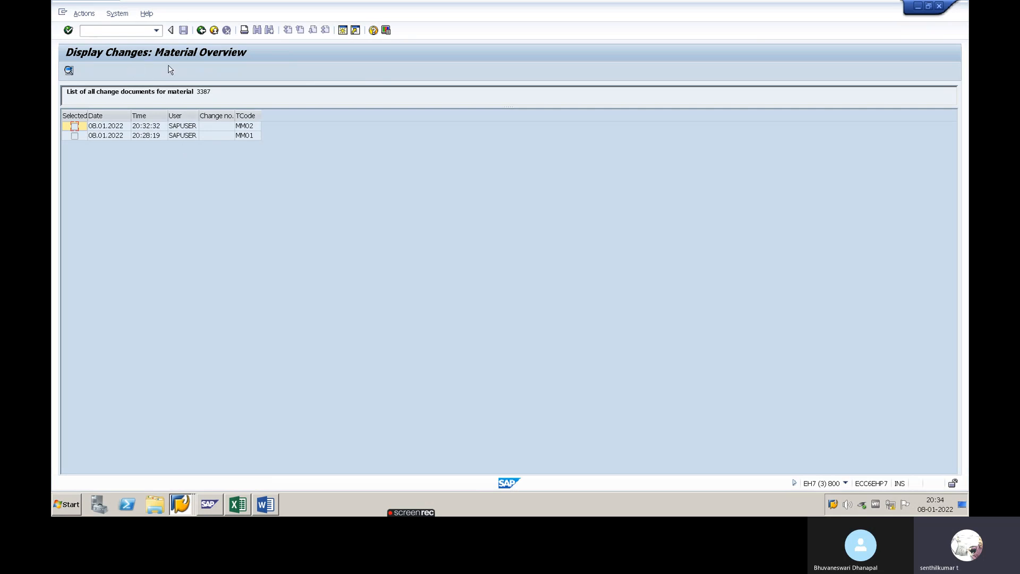
# Open the MM01 change document, review its entries down to Valuation Data, and return to the list of change documents
pyautogui.click(152, 137)
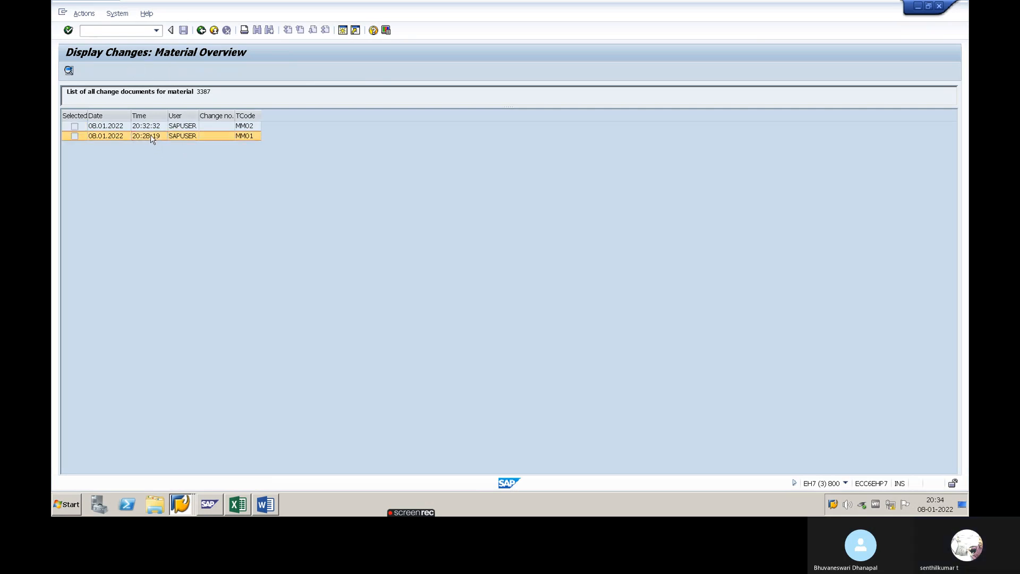
pyautogui.doubleClick(152, 137)
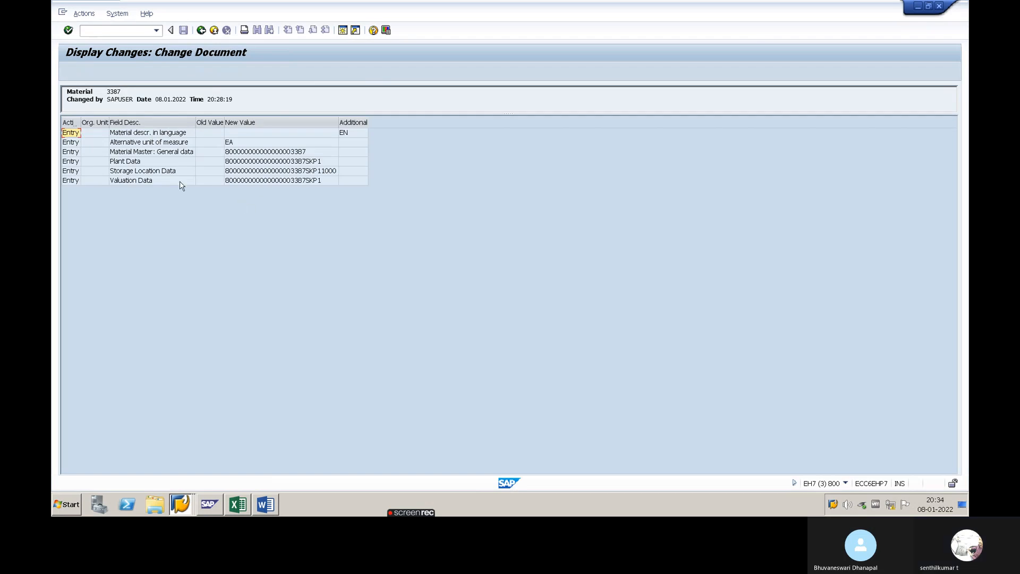
pyautogui.click(310, 181)
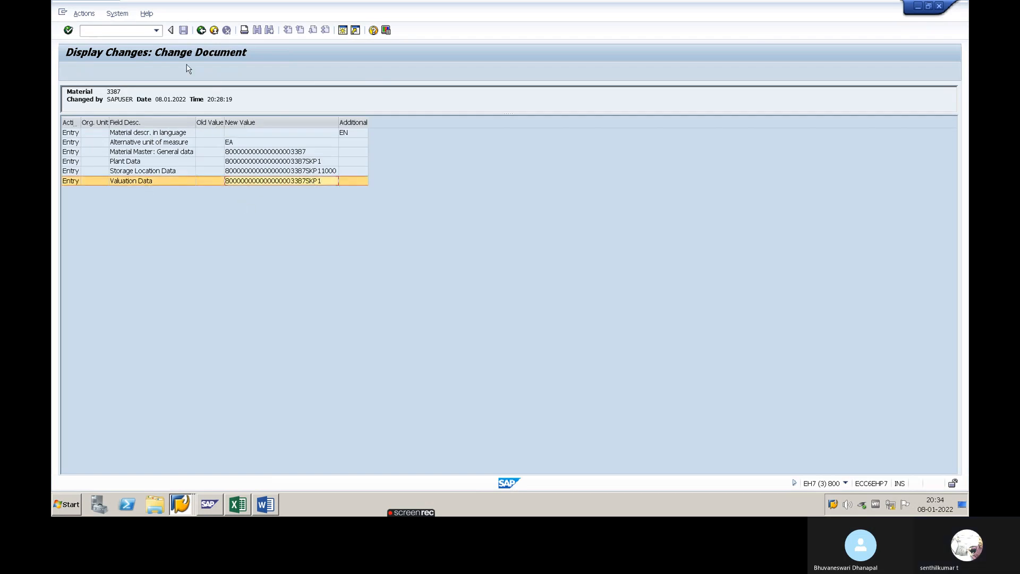
pyautogui.click(201, 31)
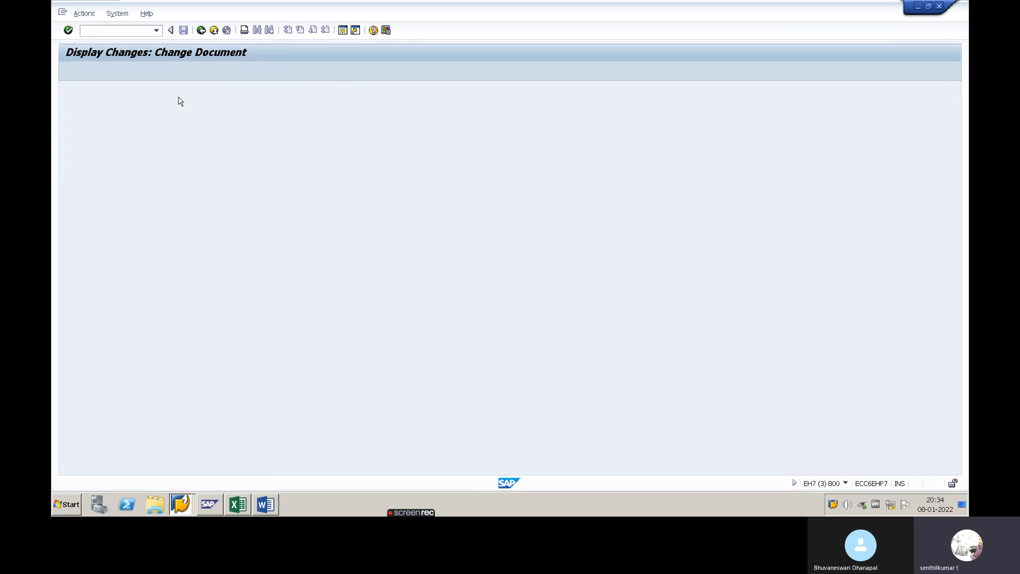
# Open the MM02 change document, widen its Old Value and New Value columns to read the description change, and return to the list
pyautogui.doubleClick(157, 128)
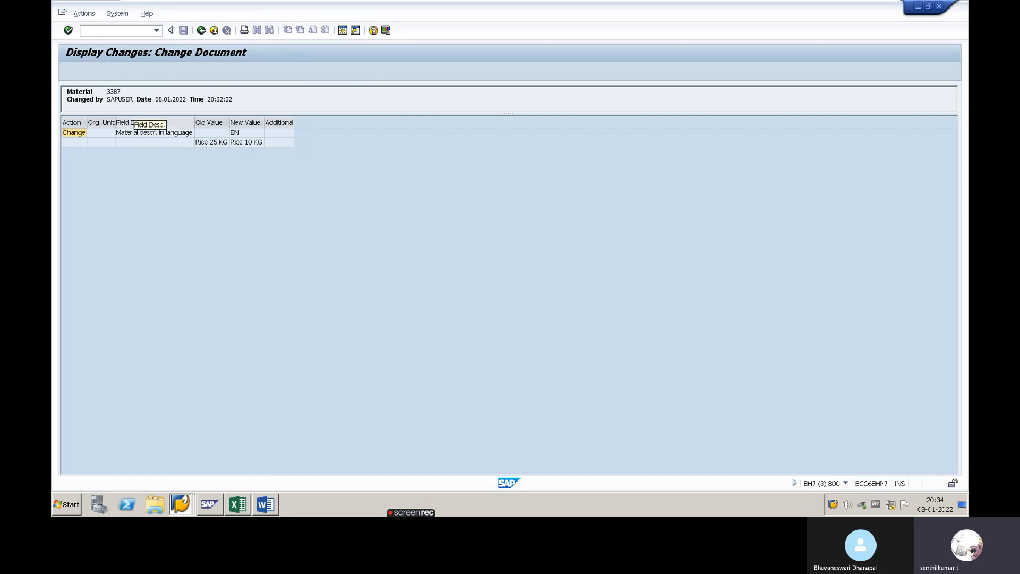
pyautogui.moveTo(229, 122); pyautogui.dragTo(240, 122)
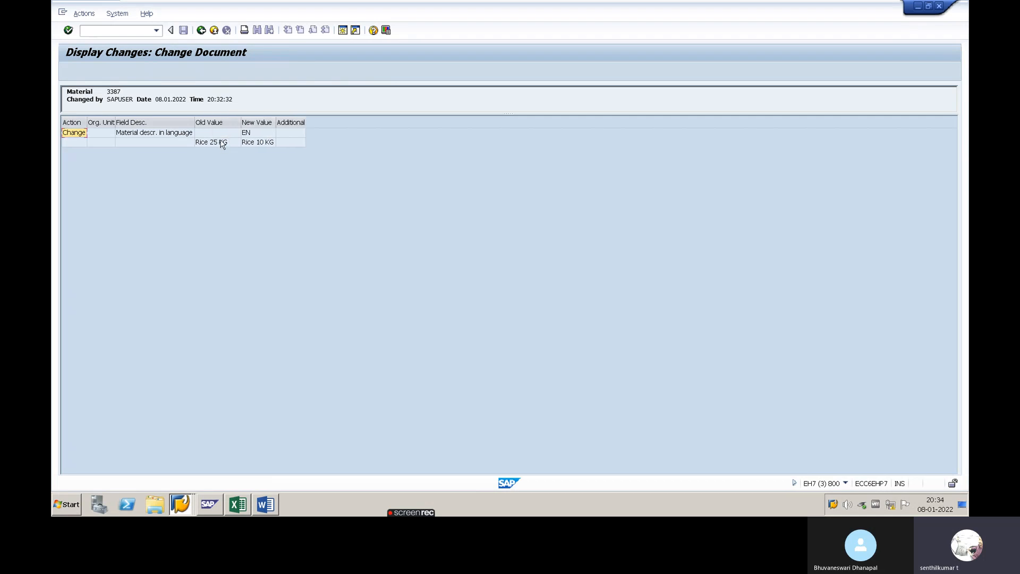
pyautogui.click(253, 143)
pyautogui.moveTo(281, 122); pyautogui.dragTo(288, 122)
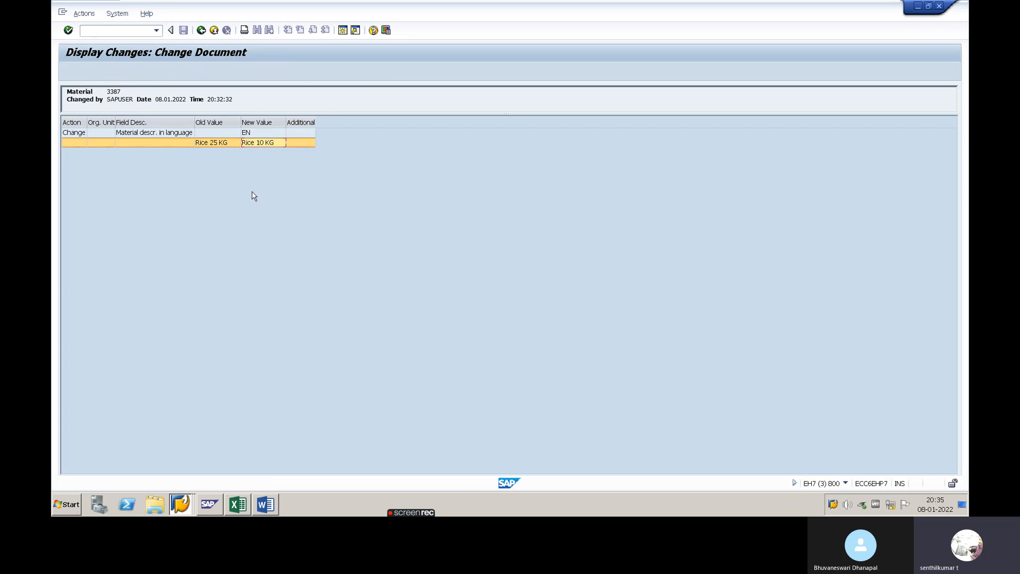
pyautogui.click(200, 31)
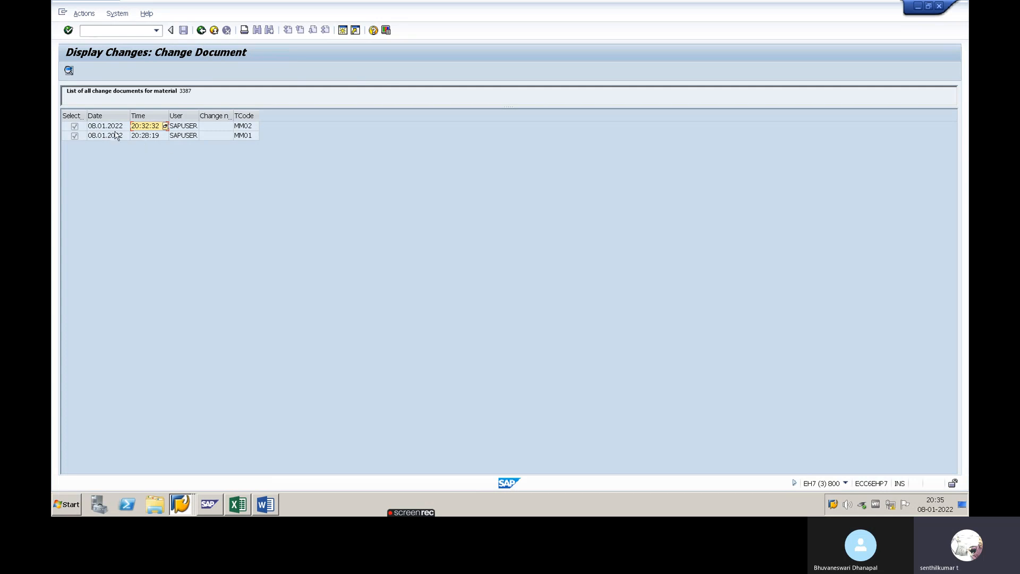
# Reopen the MM02 change document, compare the old and new material descriptions, and return to the material display
pyautogui.doubleClick(152, 128)
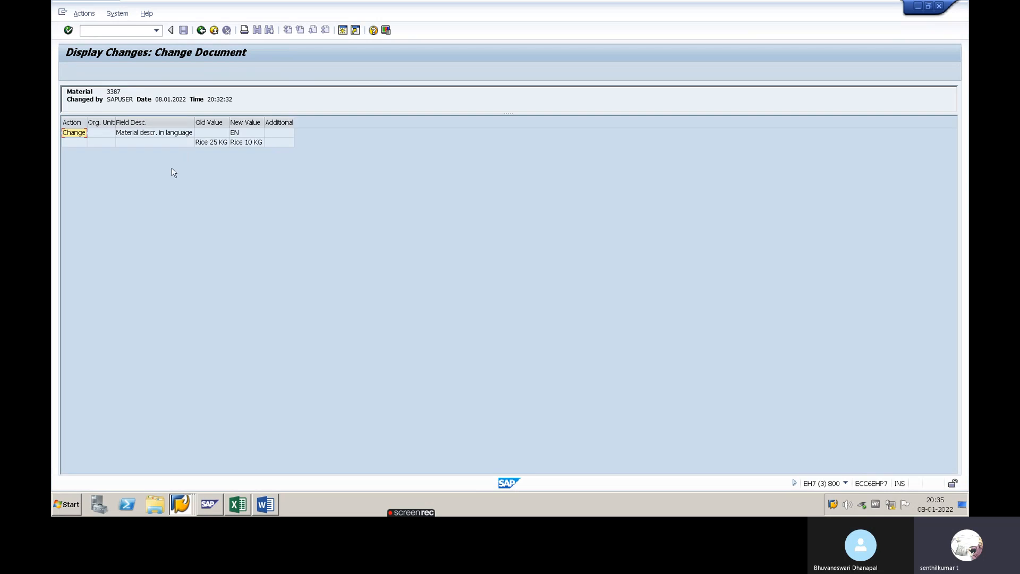
pyautogui.click(246, 143)
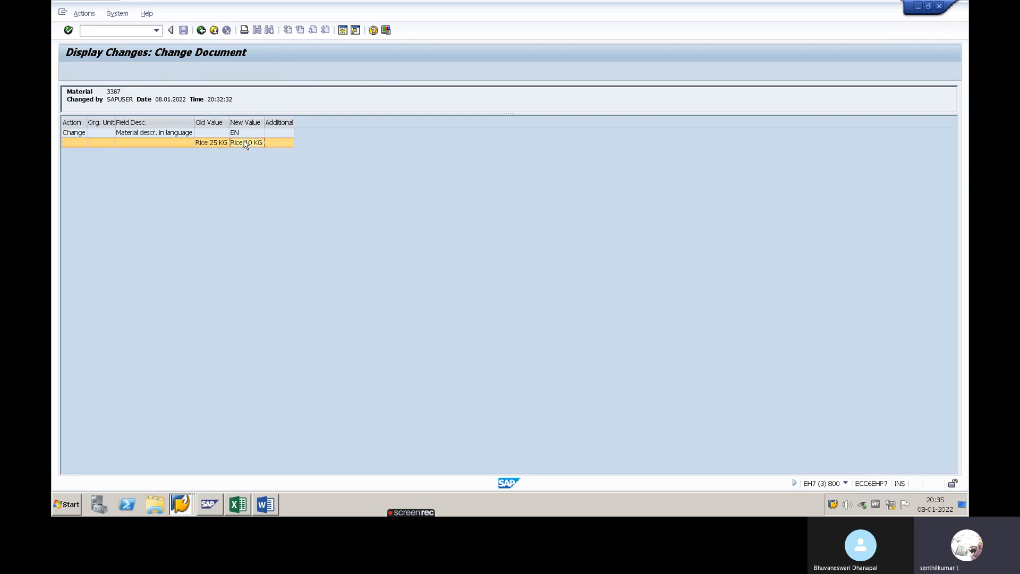
pyautogui.click(210, 142)
pyautogui.click(237, 144)
pyautogui.click(201, 30)
pyautogui.click(202, 30)
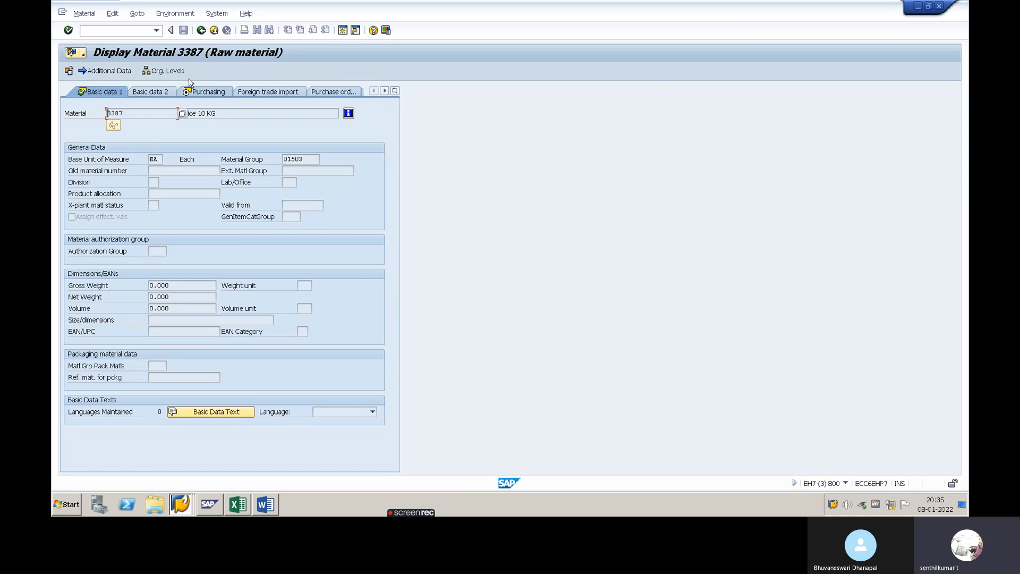
# Show the material's change list once more and leave Display Material for the SAP Easy Access screen
pyautogui.click(175, 13)
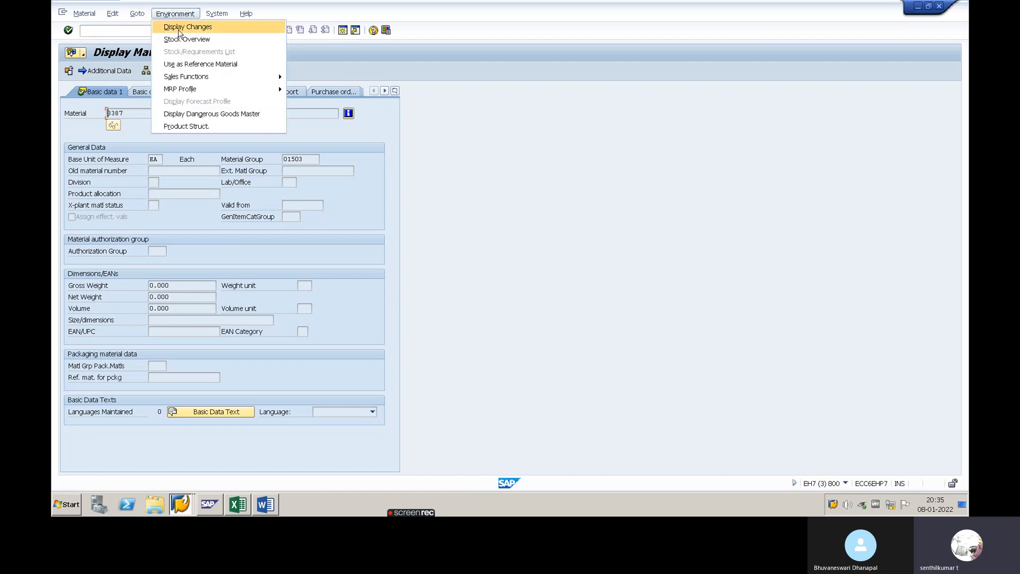
pyautogui.press('Escape')
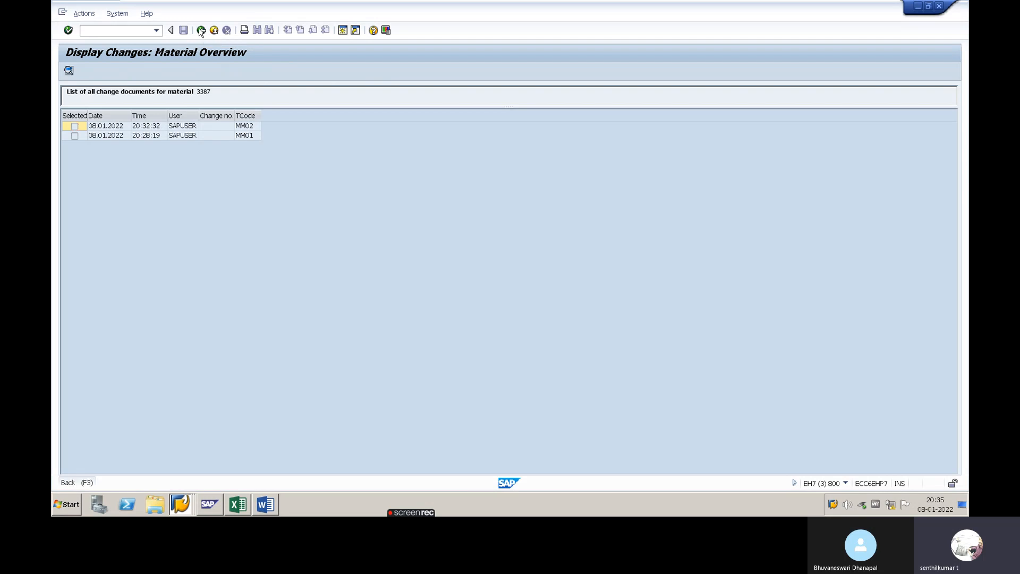
pyautogui.click(201, 31)
pyautogui.click(201, 31)
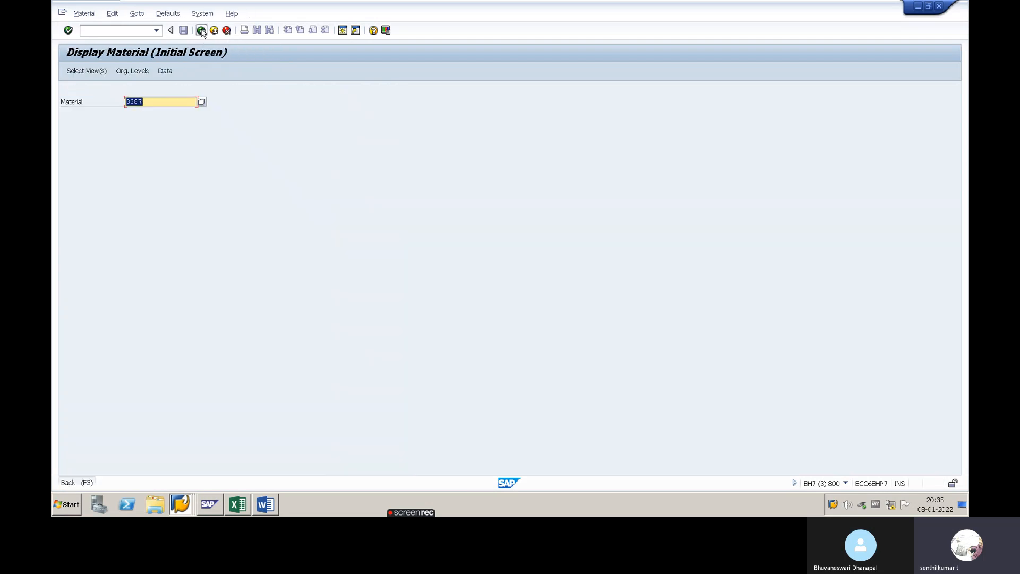
pyautogui.click(201, 30)
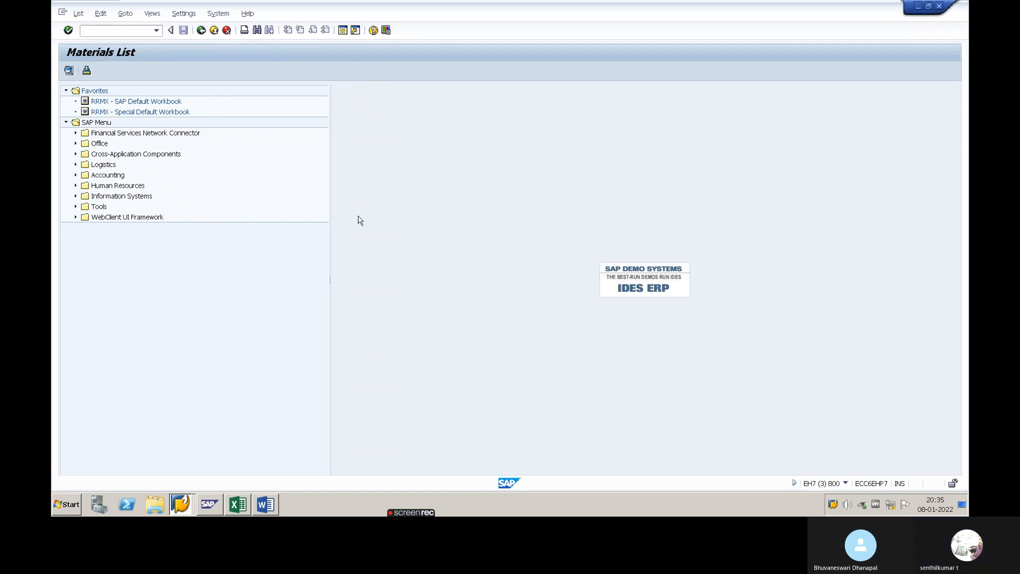
# Switch to the Word list and highlight the line "MM03 – Display Material" in yellow
pyautogui.hotkey('alt', 'Tab')
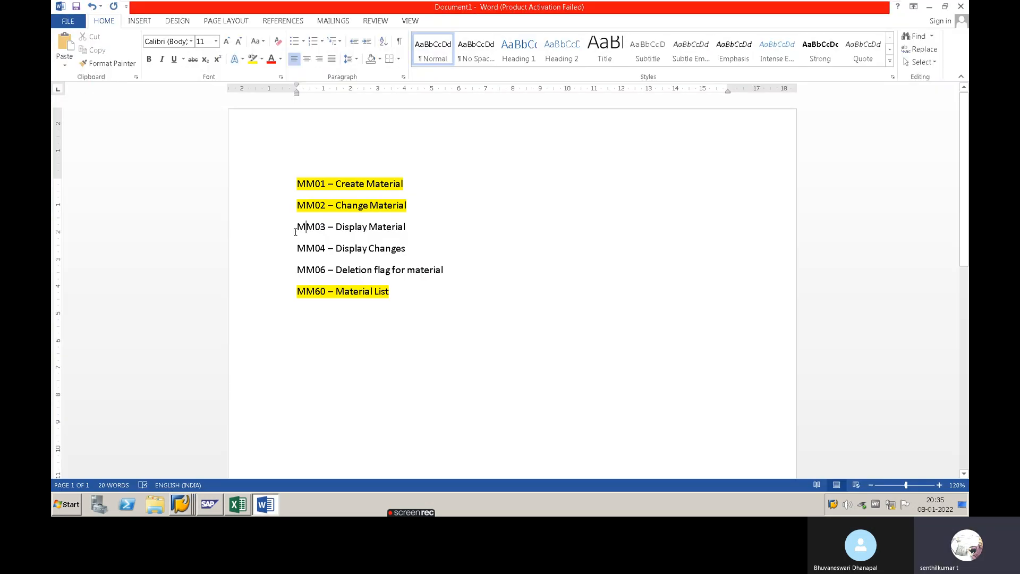
pyautogui.moveTo(295, 232); pyautogui.dragTo(411, 228)
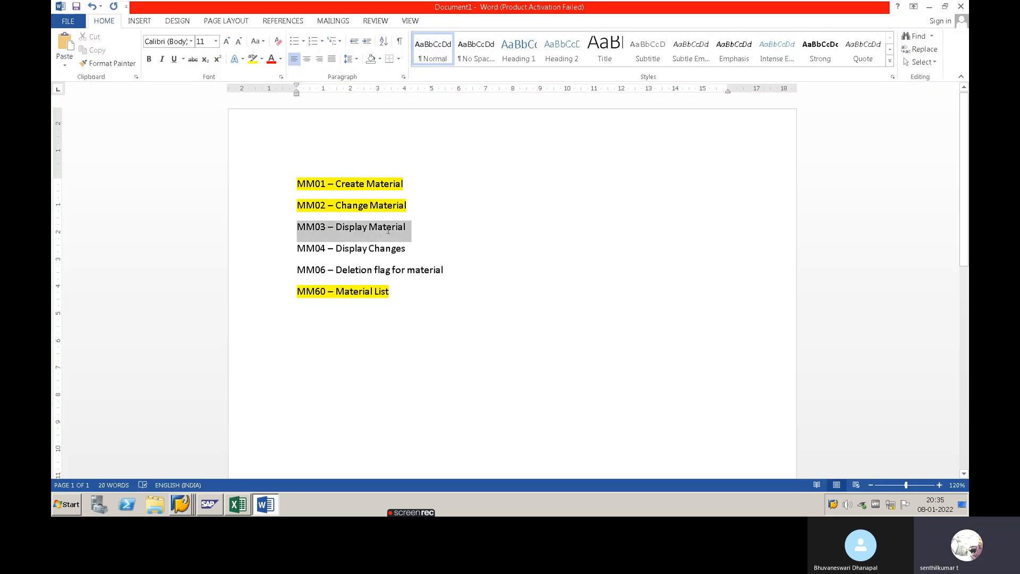
pyautogui.click(253, 61)
pyautogui.click(302, 250)
# Switch back to SAP, start transaction MM04 and list the changes of material 3387 in plant SKP1
pyautogui.hotkey('alt', 'Tab')
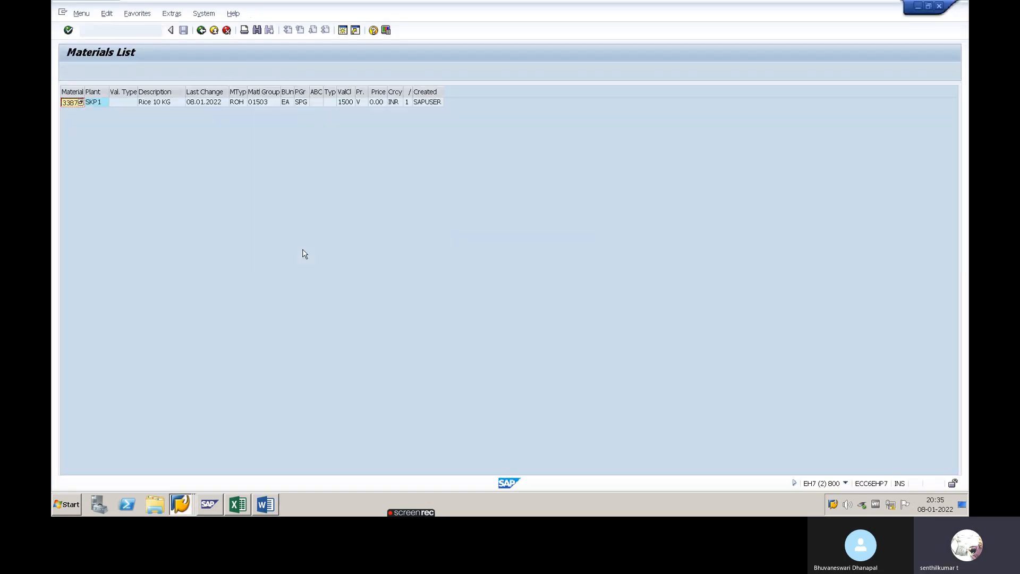
pyautogui.write('MM04')
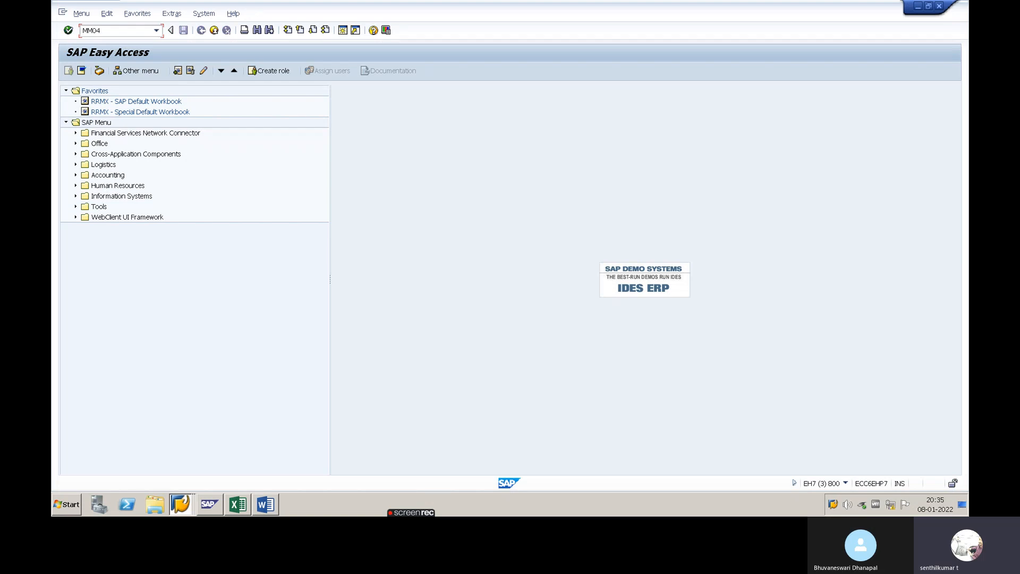
pyautogui.press('Return')
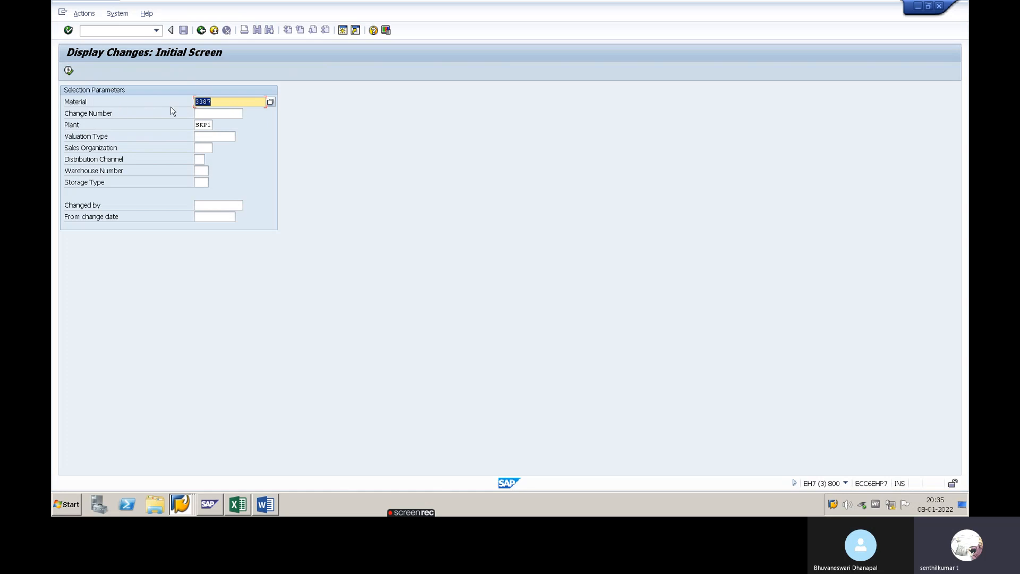
pyautogui.click(217, 100)
pyautogui.click(196, 124)
pyautogui.press('Return')
pyautogui.click(69, 70)
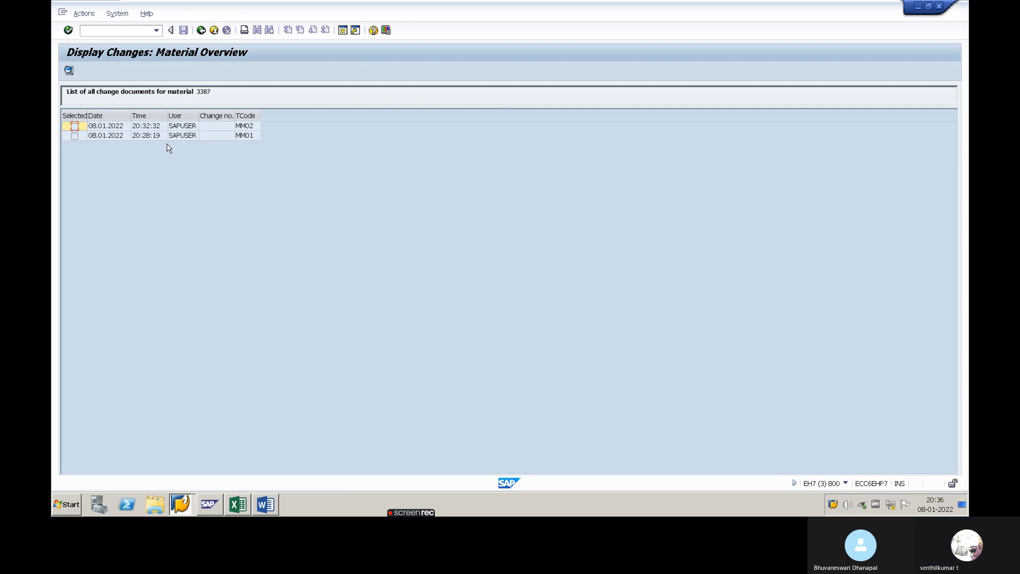
# View the MM02 change document from the MM04 overview and return to the Display Changes initial screen
pyautogui.click(124, 126)
pyautogui.doubleClick(124, 127)
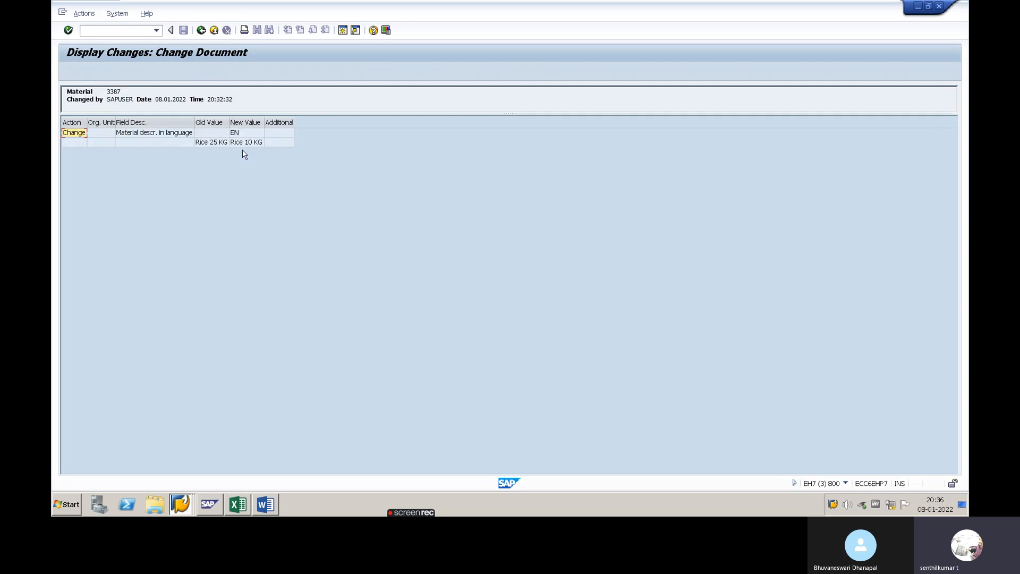
pyautogui.click(202, 31)
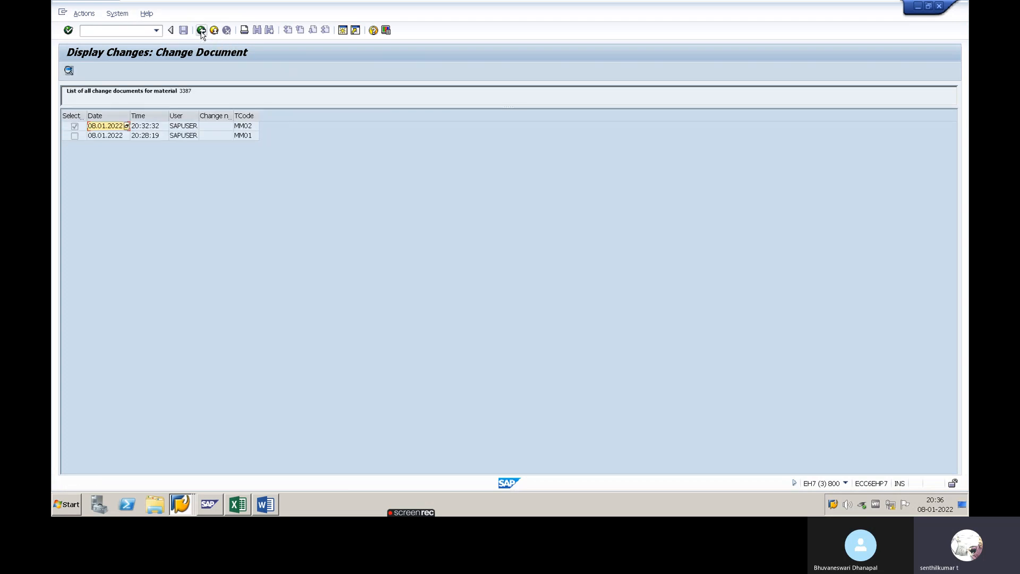
pyautogui.click(202, 30)
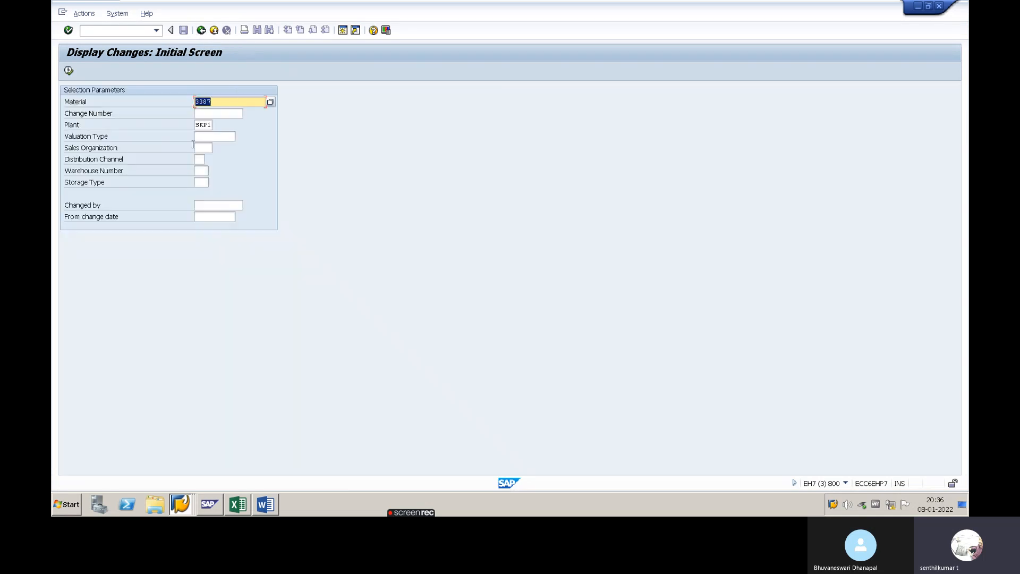
# Check the material entry in MM04, switch to Word and highlight the line "MM04 – Display Changes" in yellow
pyautogui.click(226, 106)
pyautogui.doubleClick(219, 102)
pyautogui.hotkey('alt', 'Tab')
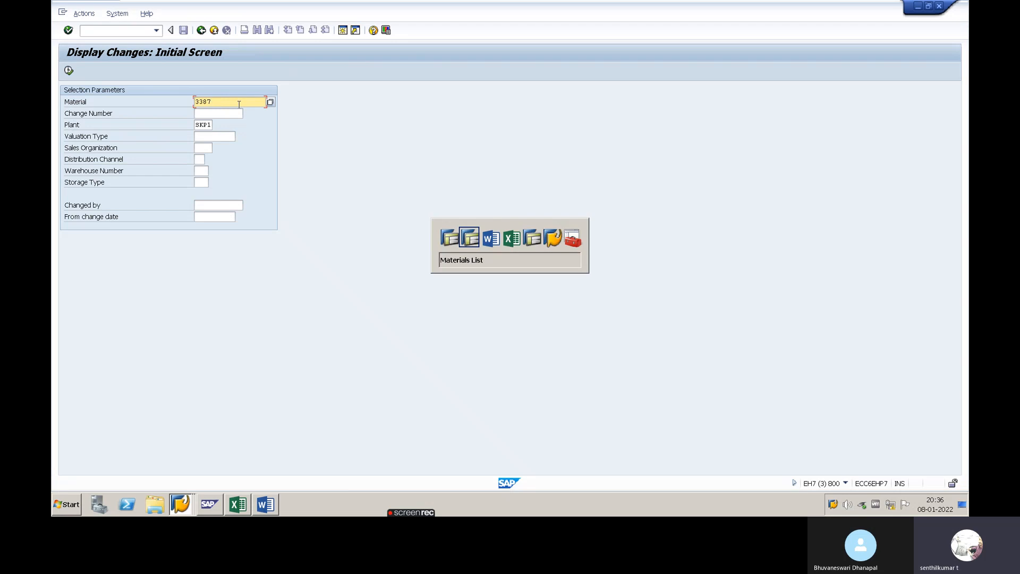
pyautogui.hotkey('alt', 'Tab')
pyautogui.moveTo(297, 250); pyautogui.dragTo(407, 250)
pyautogui.click(251, 59)
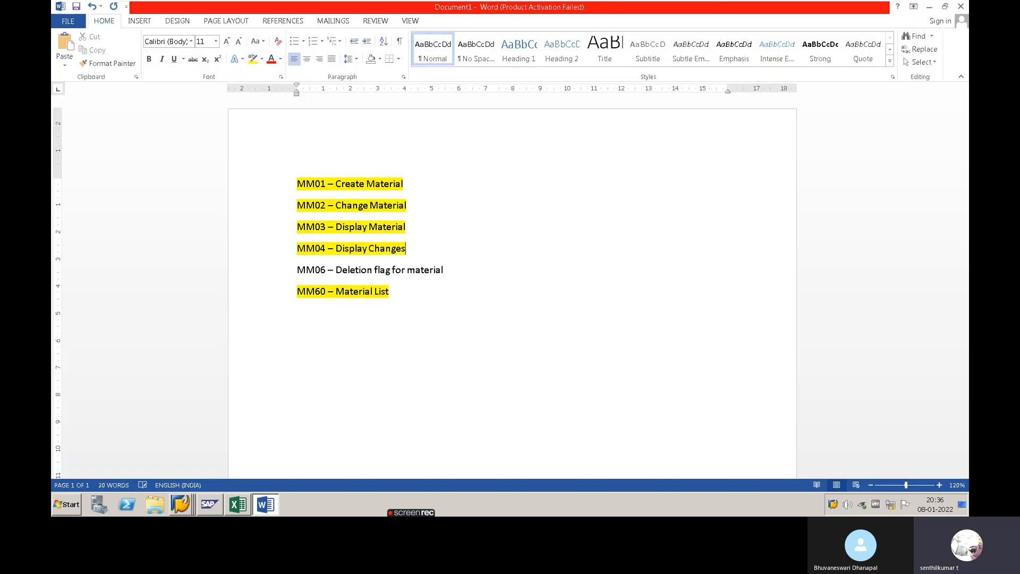
# Check the MM06 line in the Word list, return to SAP, leave Display Changes and start transaction MM06
pyautogui.click(298, 271)
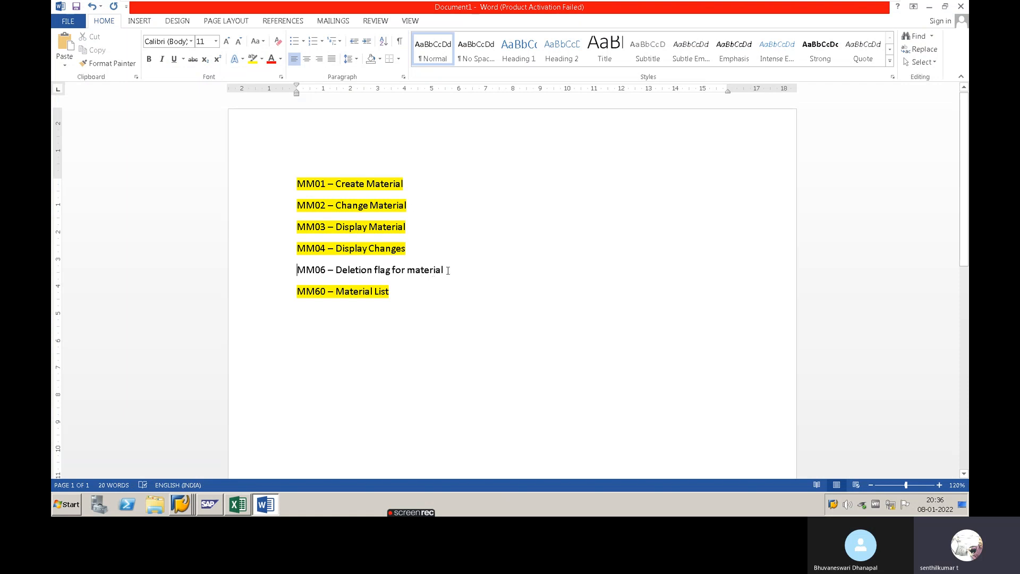
pyautogui.hotkey('alt', 'Tab')
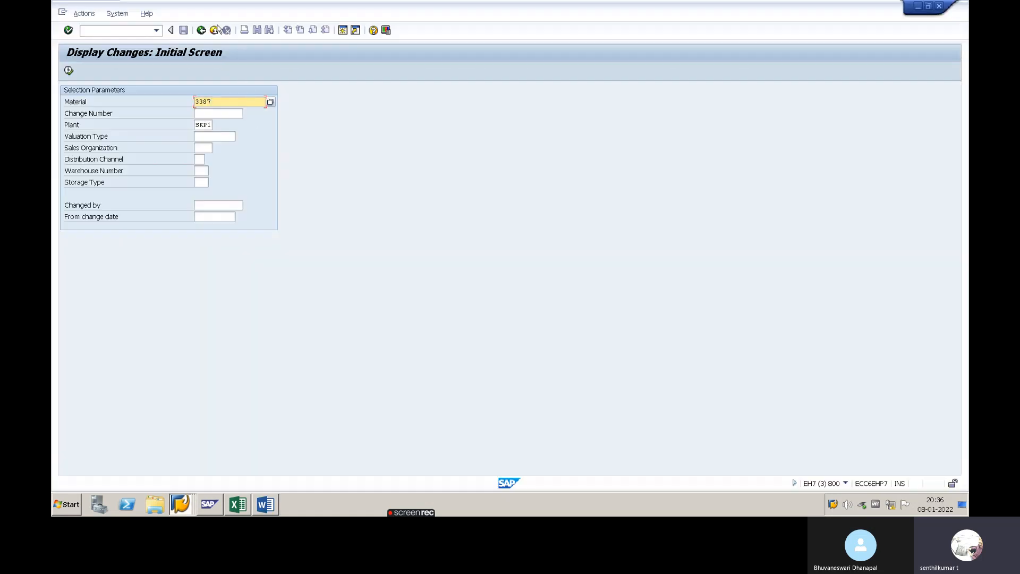
pyautogui.click(202, 30)
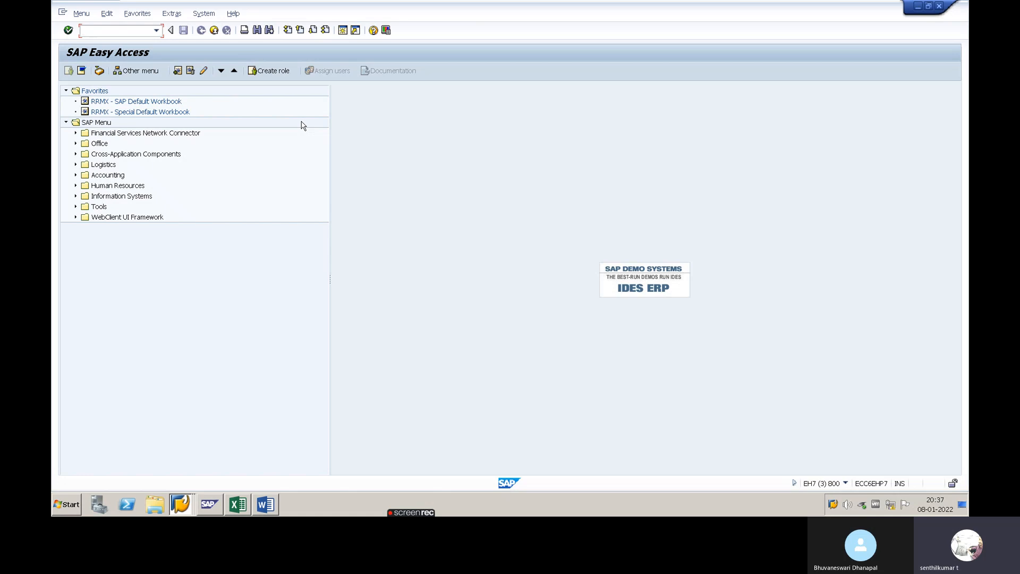
pyautogui.write('MM06')
pyautogui.press('Return')
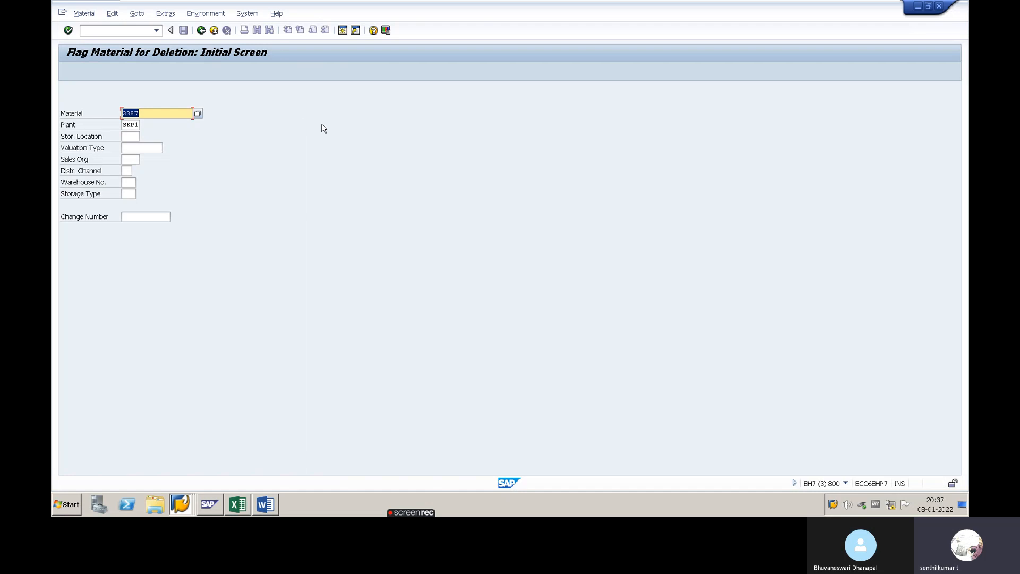
# Clear the plant entry and open the deletion flag data of material 3387 without organizational levels
pyautogui.click(158, 110)
pyautogui.doubleClick(124, 124)
pyautogui.press('Escape')
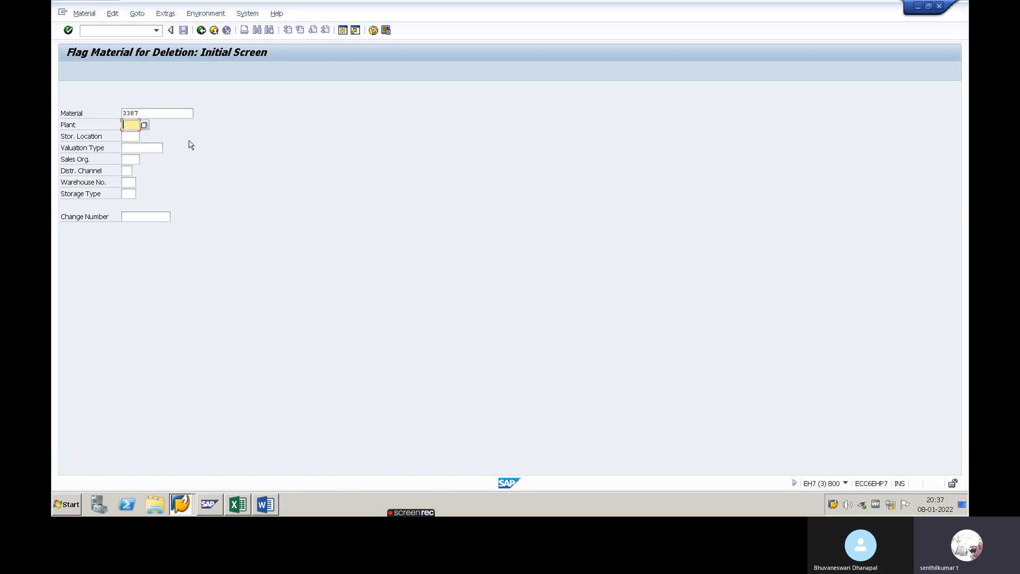
pyautogui.click(160, 114)
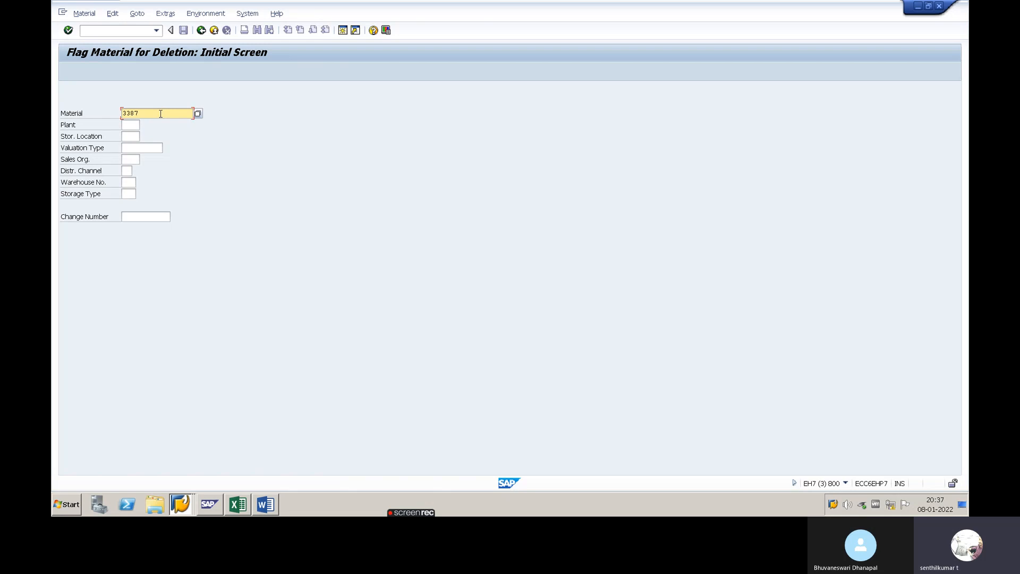
pyautogui.press('Return')
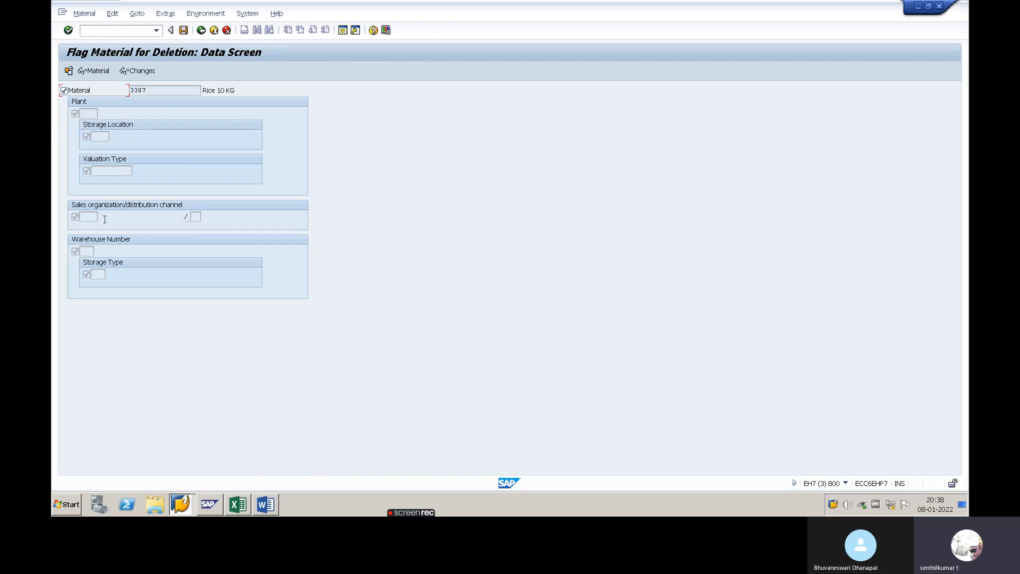
# Review the material-level deletion flag of material 3387 and return to the initial screen without saving
pyautogui.click(76, 114)
pyautogui.click(155, 90)
pyautogui.moveTo(156, 91); pyautogui.dragTo(135, 91)
pyautogui.click(152, 89)
pyautogui.moveTo(152, 90); pyautogui.dragTo(134, 90)
pyautogui.click(151, 90)
pyautogui.click(201, 30)
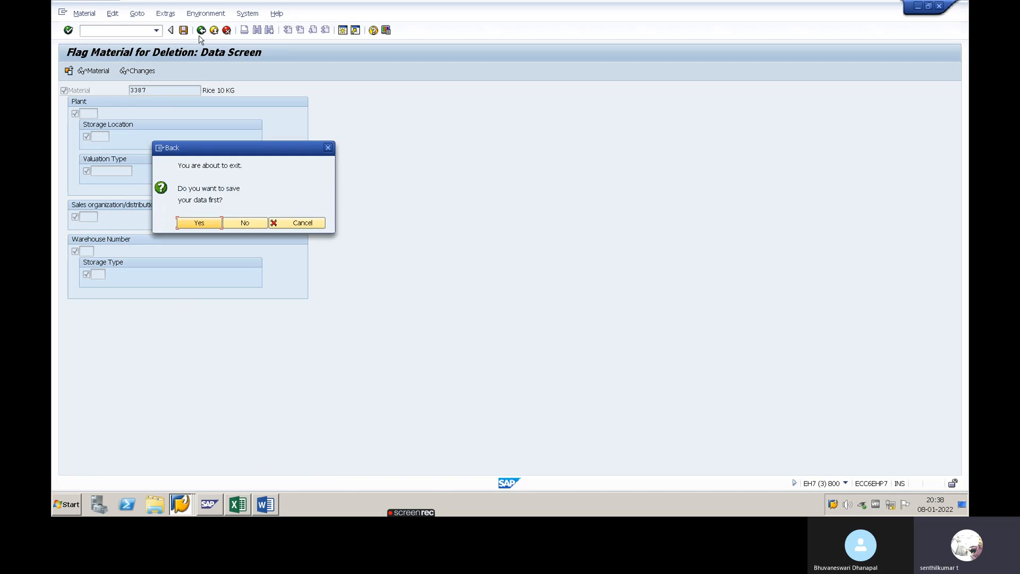
pyautogui.click(236, 223)
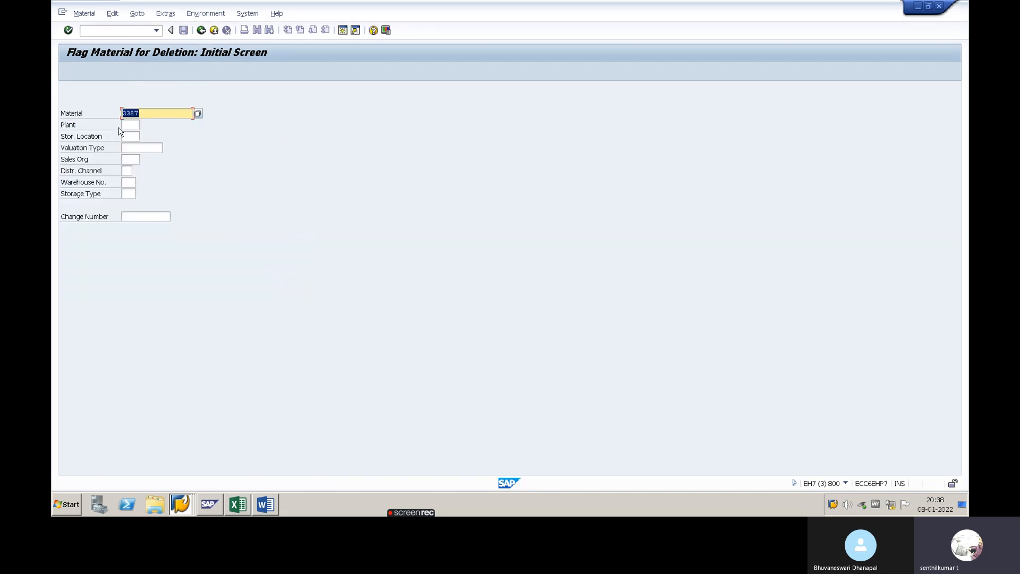
# Enter plant SKP1 and open the deletion flag data of material 3387 for that plant
pyautogui.click(134, 125)
pyautogui.write('SKP1')
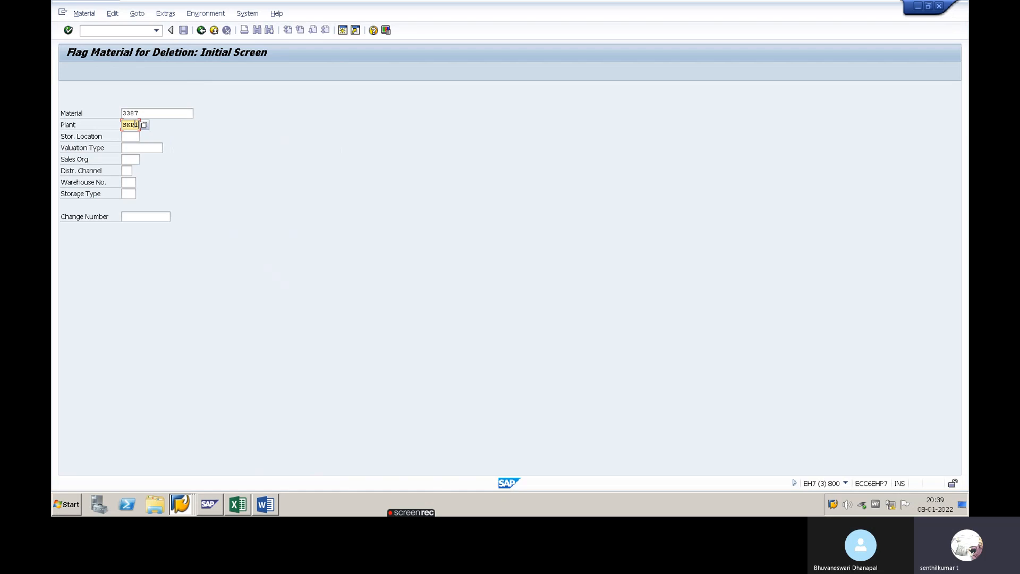
pyautogui.press('Return')
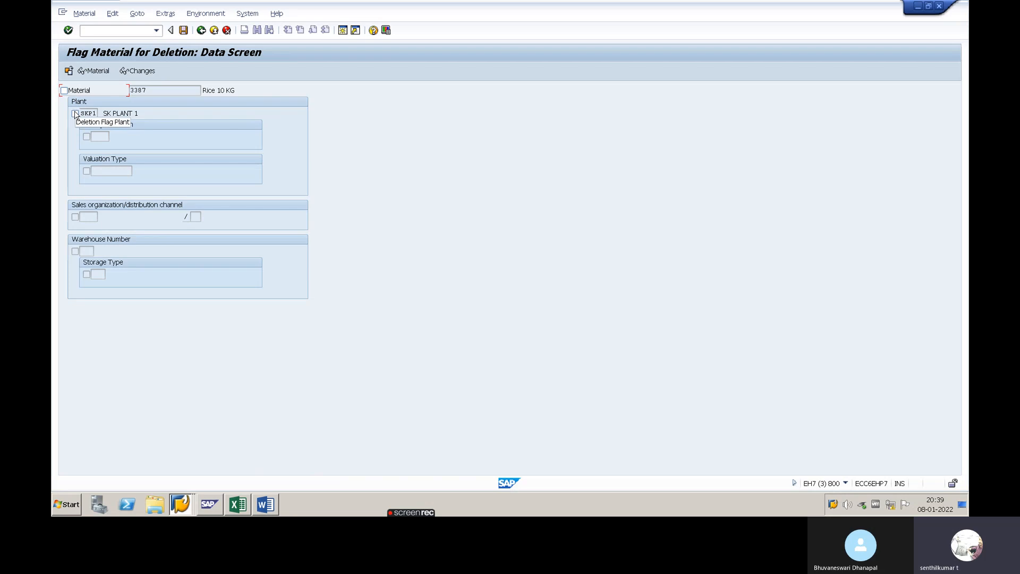
# Flag material 3387 for deletion in plant SKP1 only, review the entries and go back without saving
pyautogui.moveTo(157, 92); pyautogui.dragTo(129, 91)
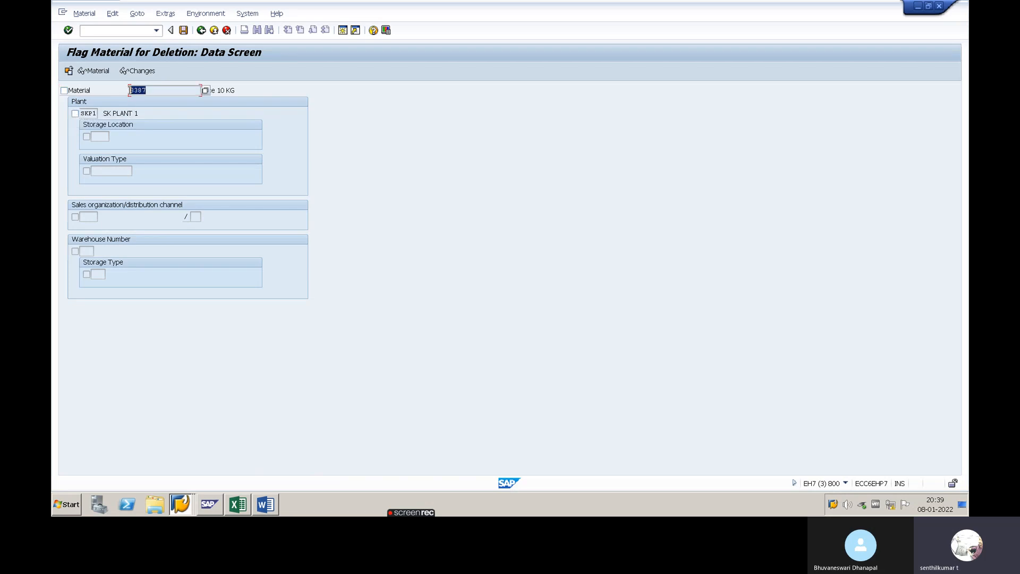
pyautogui.click(75, 113)
pyautogui.click(86, 137)
pyautogui.moveTo(81, 111); pyautogui.dragTo(91, 112)
pyautogui.click(85, 113)
pyautogui.click(155, 90)
pyautogui.doubleClick(151, 90)
pyautogui.doubleClick(92, 113)
pyautogui.click(95, 113)
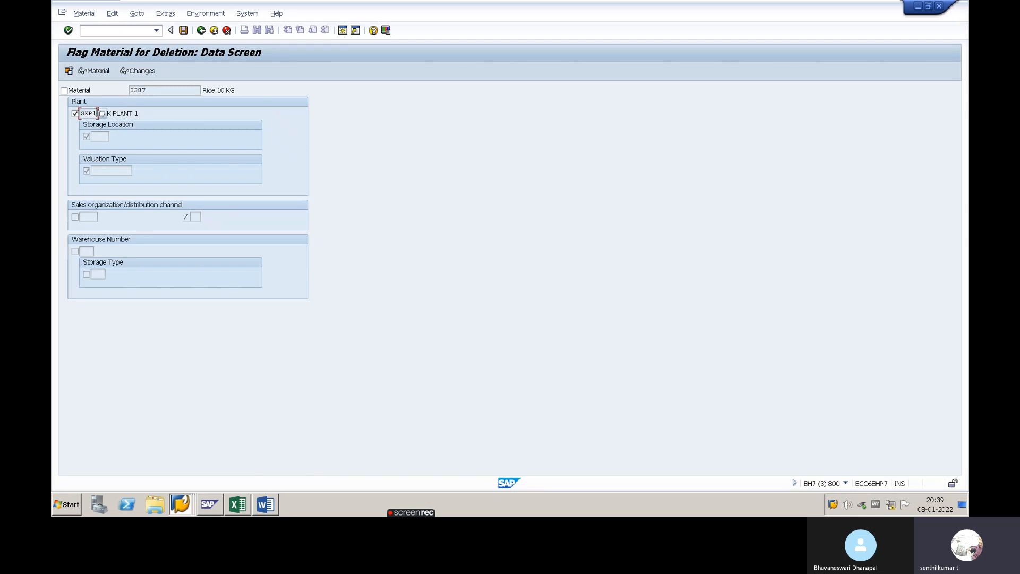
pyautogui.doubleClick(164, 89)
pyautogui.click(200, 31)
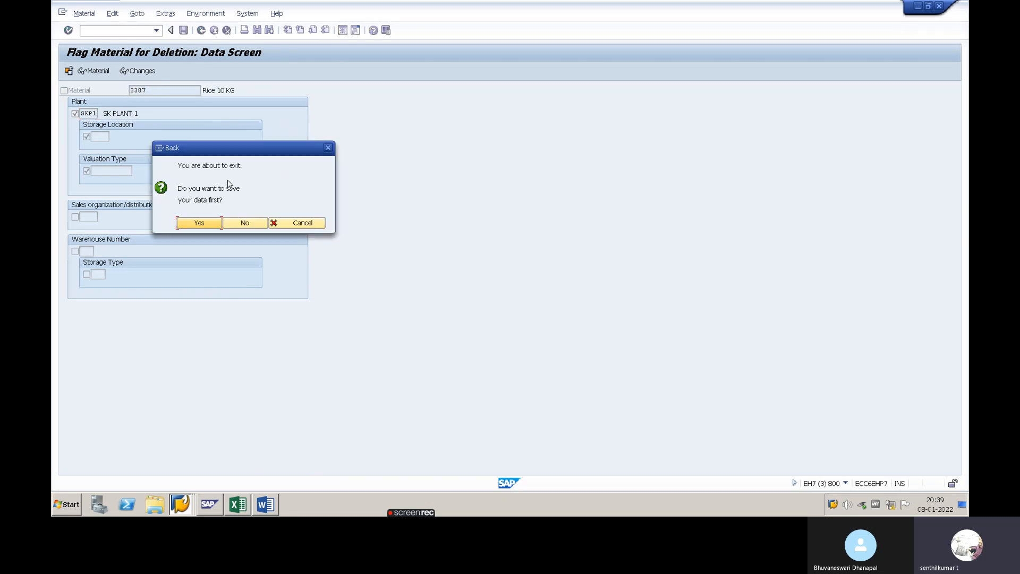
pyautogui.click(241, 224)
# Enter storage location 1000 alongside plant SKP1 and open the deletion flag data of material 3387
pyautogui.click(130, 136)
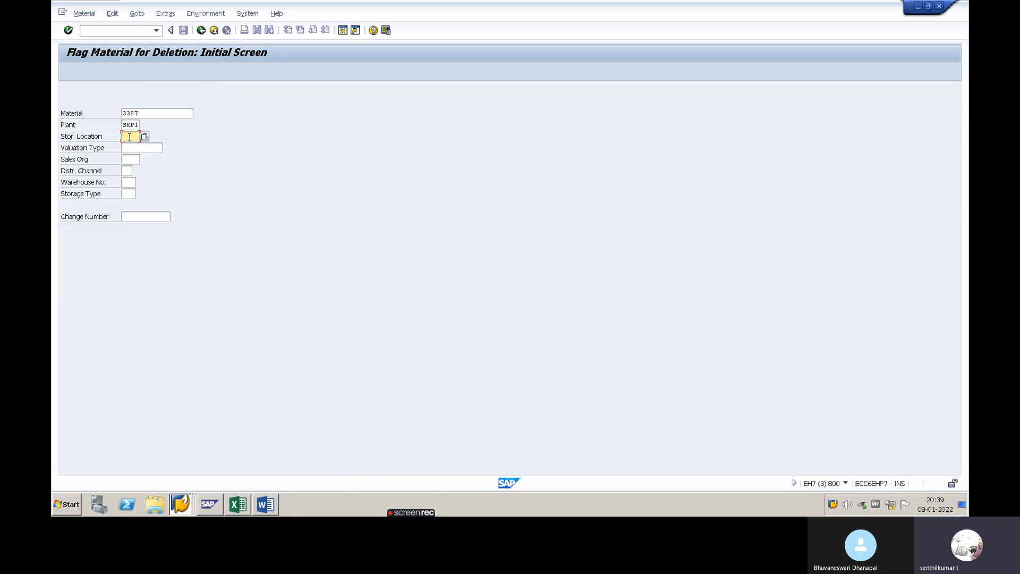
pyautogui.write('1000')
pyautogui.press('Return')
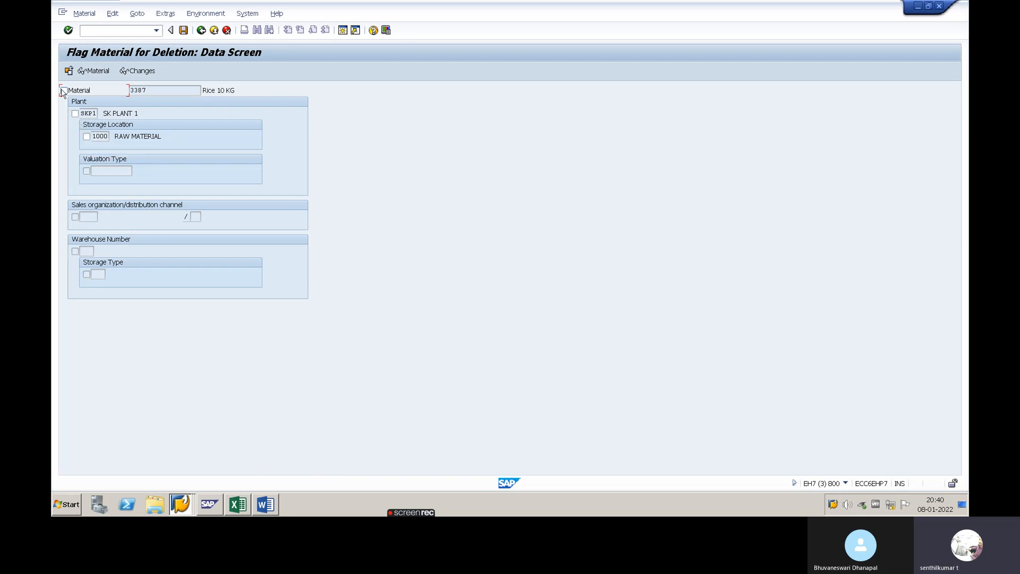
# Set the deletion flag for storage location 1000 and exit the data screen without saving
pyautogui.click(88, 137)
pyautogui.press('Return')
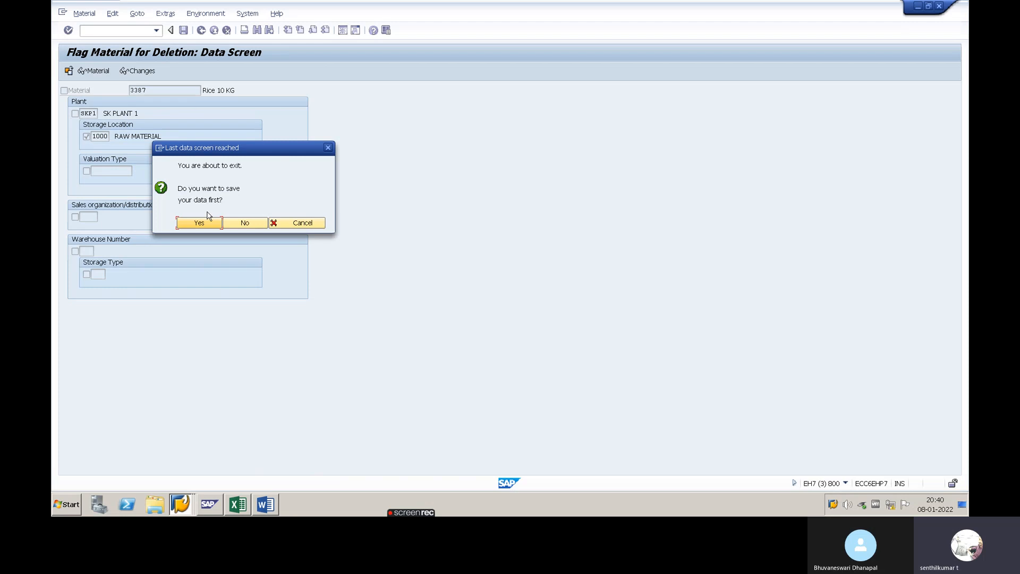
pyautogui.click(247, 222)
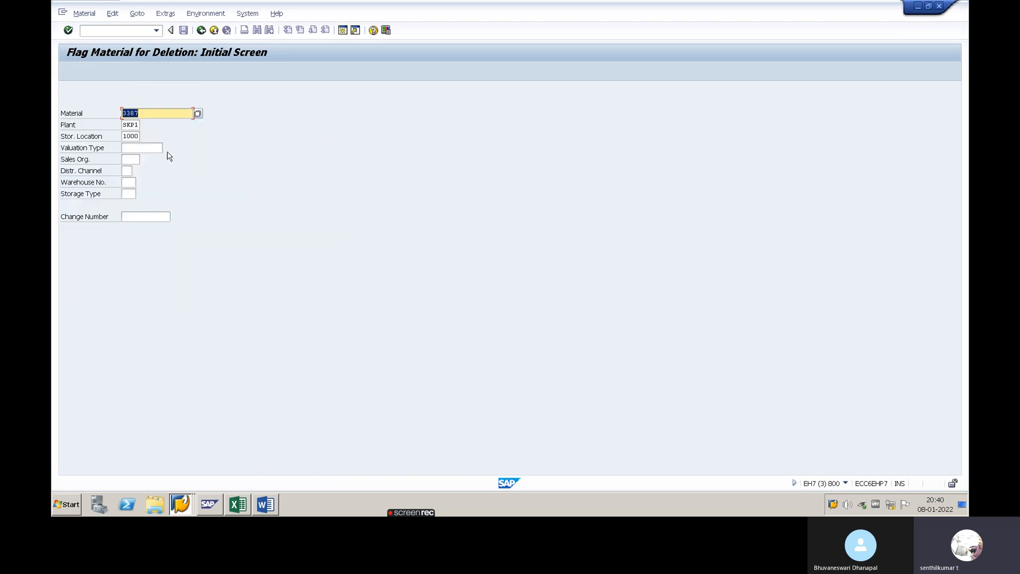
# Reselect material 3387 and reopen its deletion flag data for plant SKP1 and storage location 1000
pyautogui.write('1')
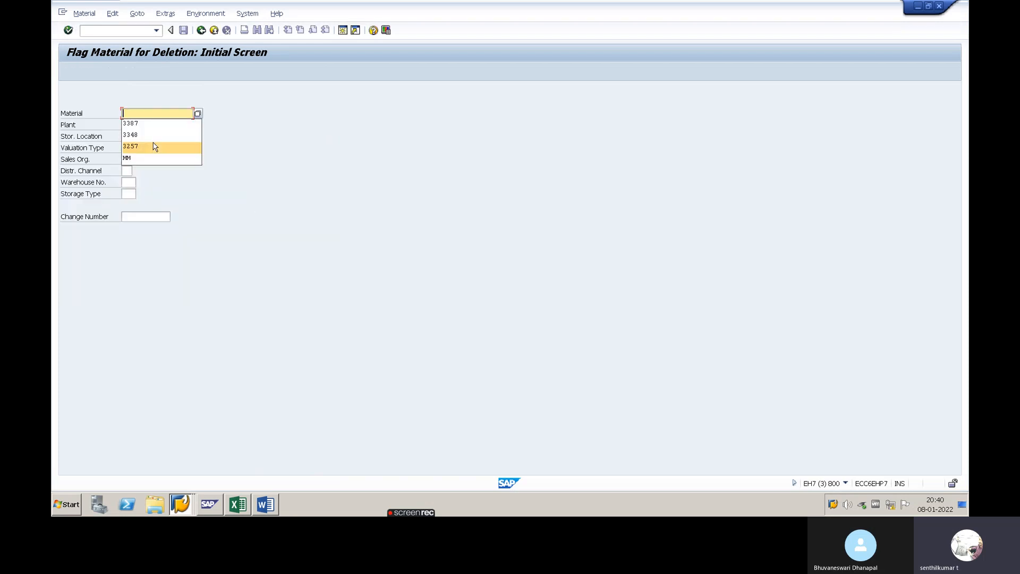
pyautogui.click(152, 128)
pyautogui.press('Return')
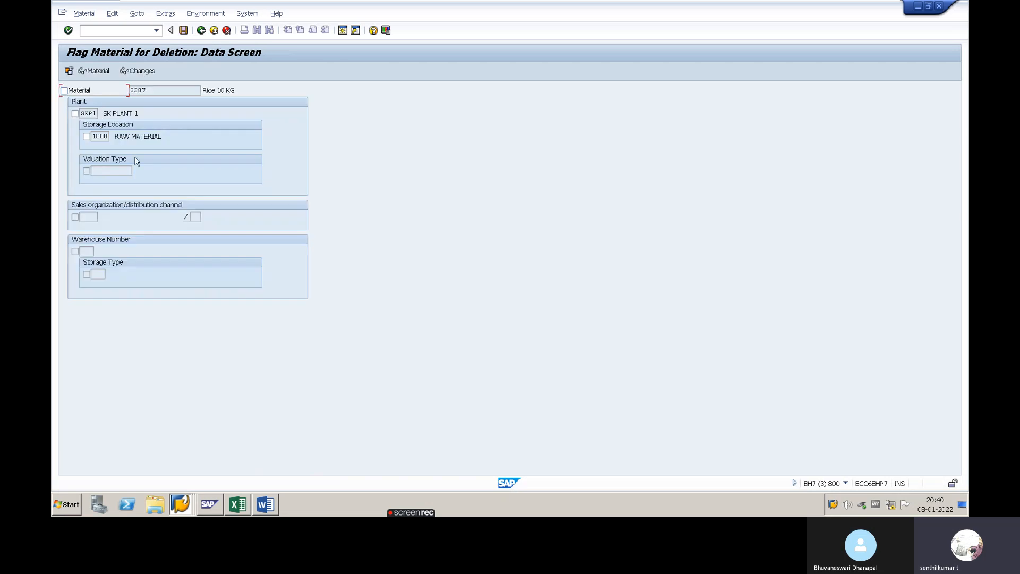
# Flag only storage location 1000 for deletion again, review the plant and material entries, and discard the change on leaving
pyautogui.click(87, 136)
pyautogui.doubleClick(97, 113)
pyautogui.click(93, 114)
pyautogui.moveTo(154, 90); pyautogui.dragTo(126, 91)
pyautogui.moveTo(94, 136); pyautogui.dragTo(113, 138)
pyautogui.click(152, 93)
pyautogui.click(202, 31)
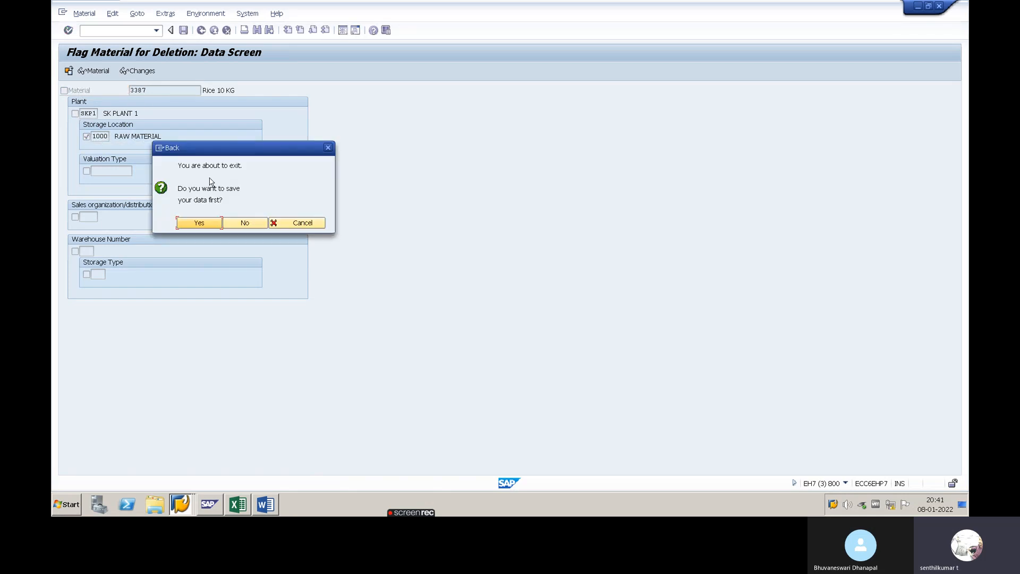
pyautogui.click(244, 222)
# Switch to Word, highlight the line "MM06 – Deletion flag for material" in yellow, and switch back to SAP
pyautogui.hotkey('alt', 'Tab')
pyautogui.hotkey('alt', 'Tab')
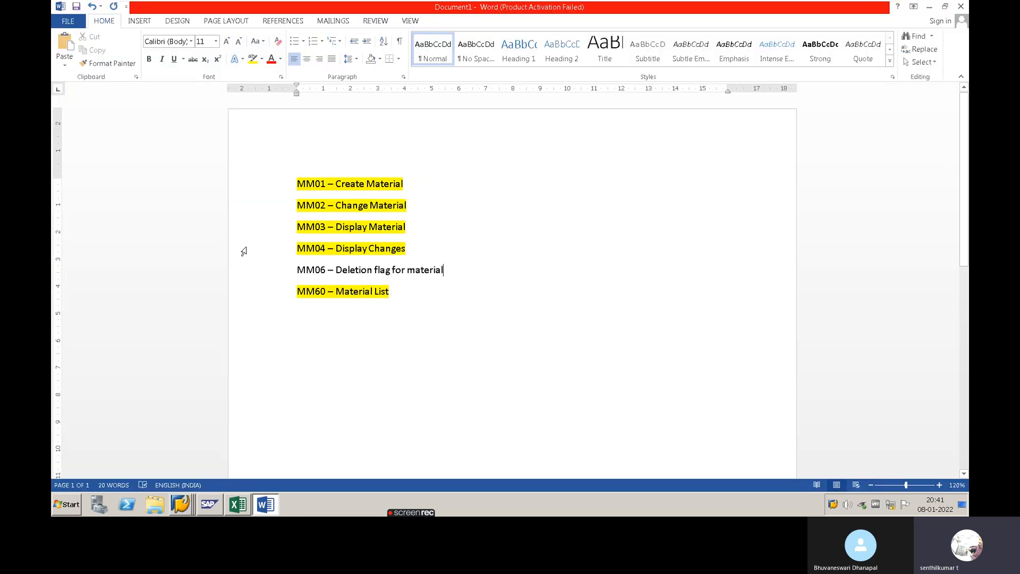
pyautogui.moveTo(296, 270); pyautogui.dragTo(449, 271)
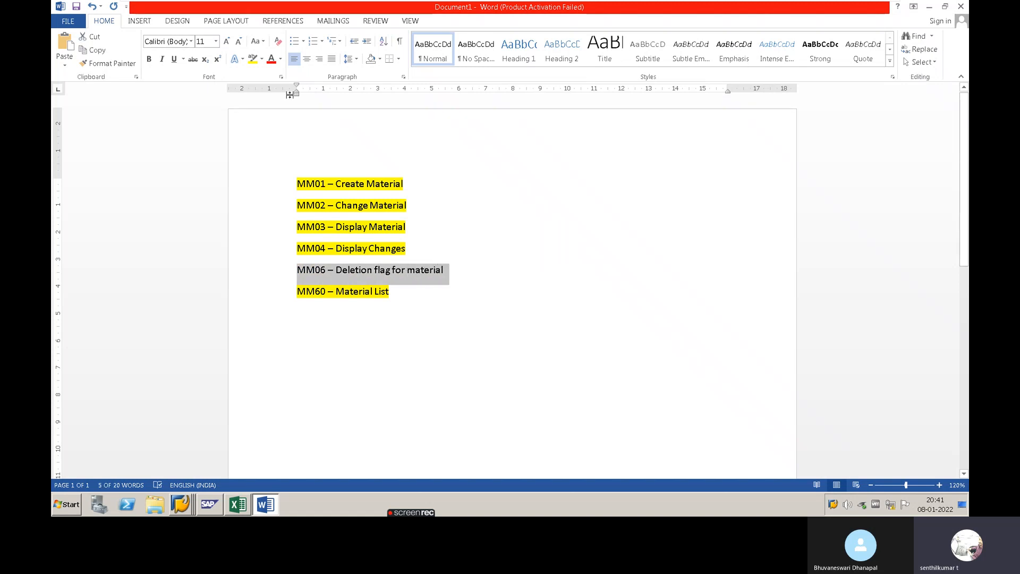
pyautogui.click(252, 59)
pyautogui.hotkey('alt', 'Tab')
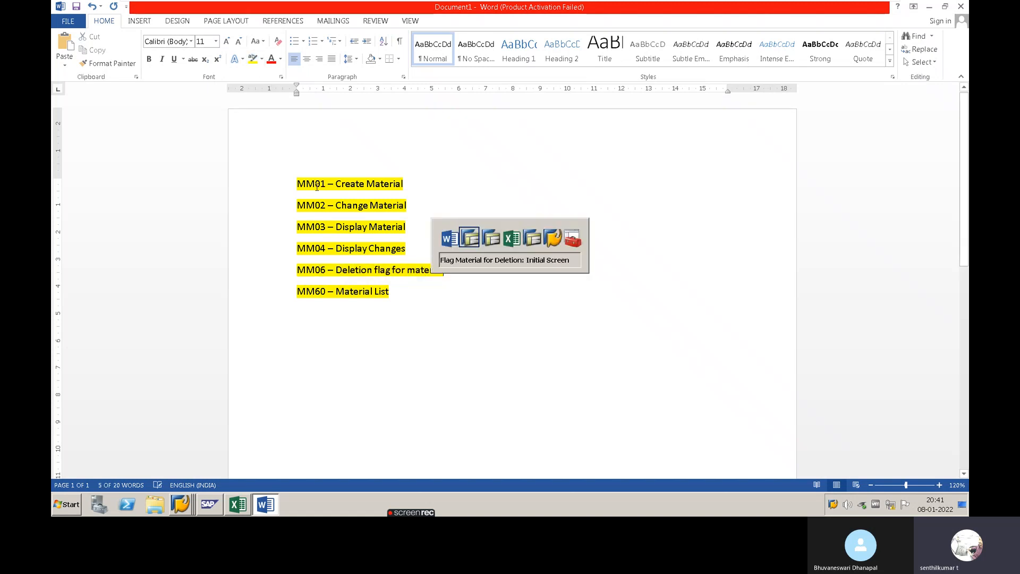